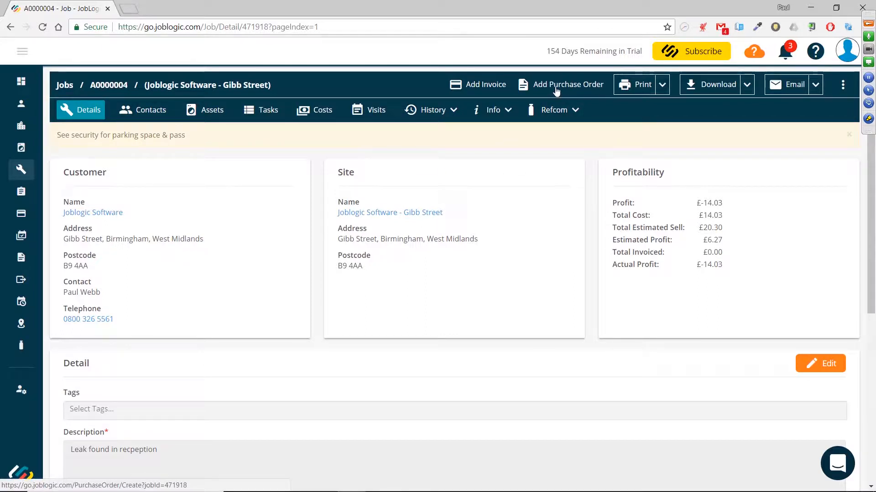
click(22, 53)
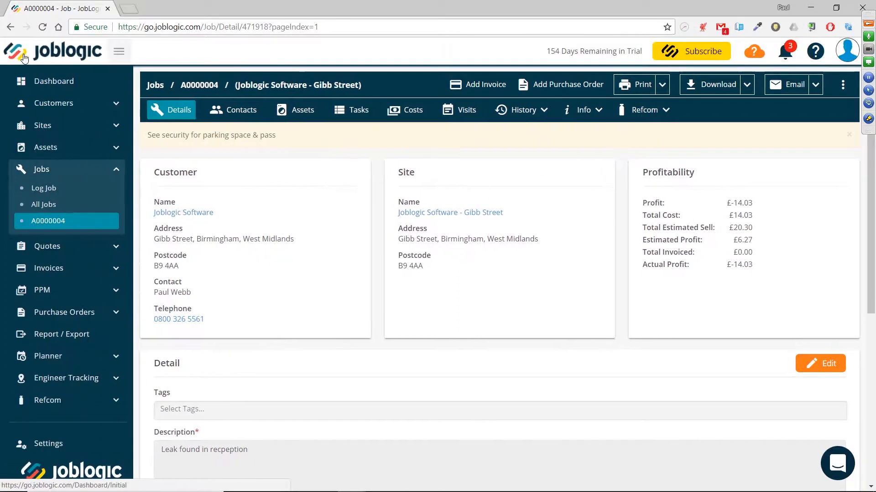
click(51, 176)
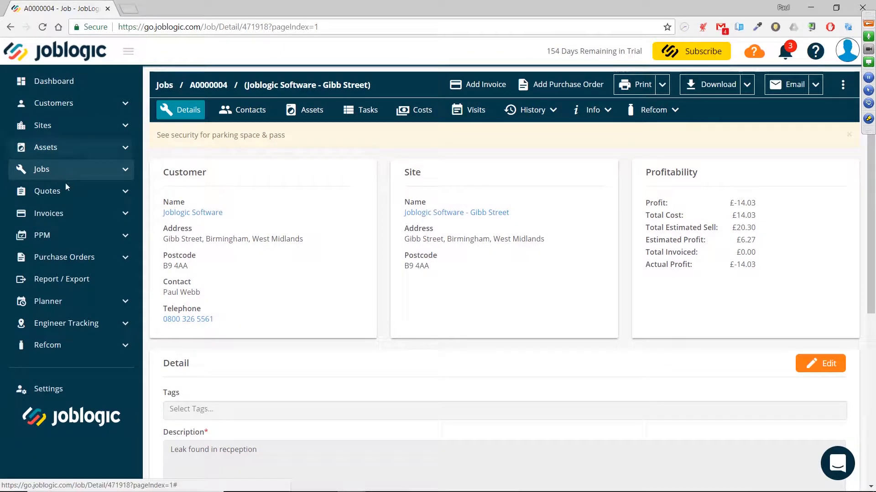
click(64, 260)
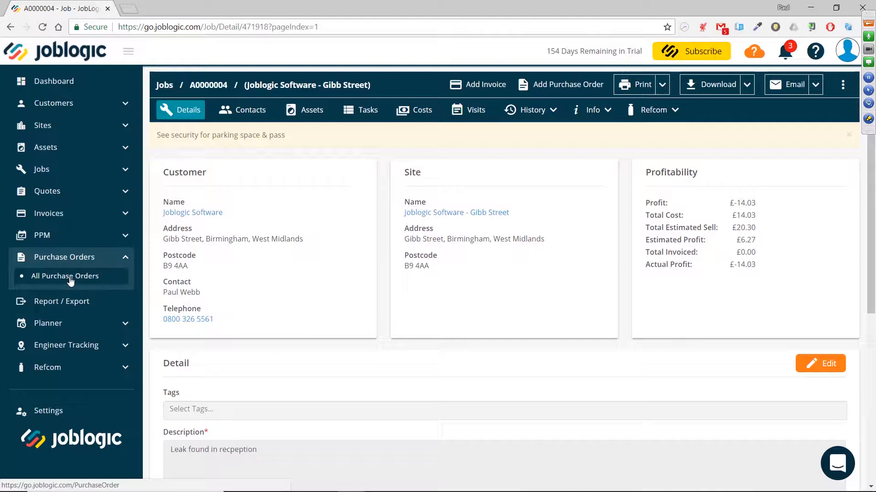
click(128, 54)
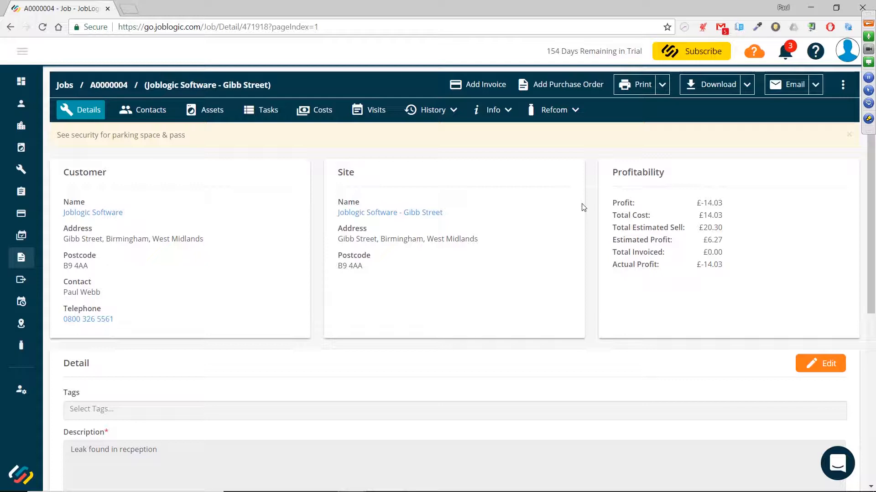
Start a new purchase order for job A0000004 and open the job record in a separate browser tab
click(556, 88)
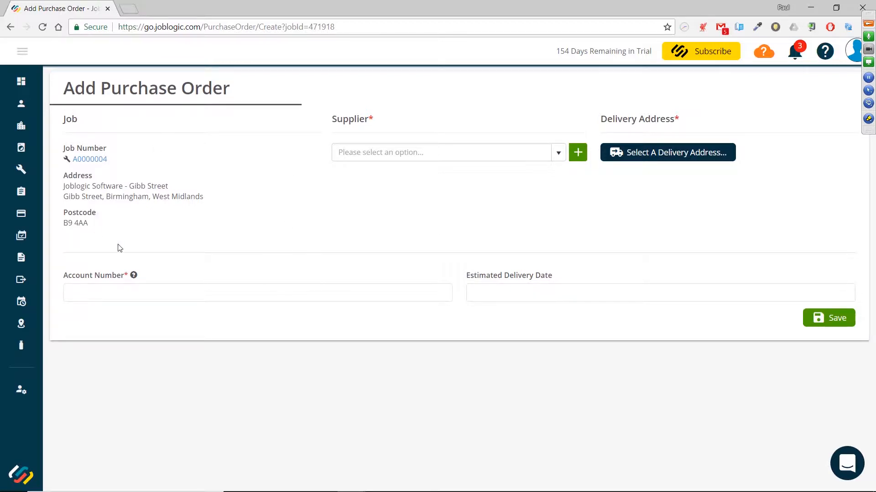
right_click(93, 165)
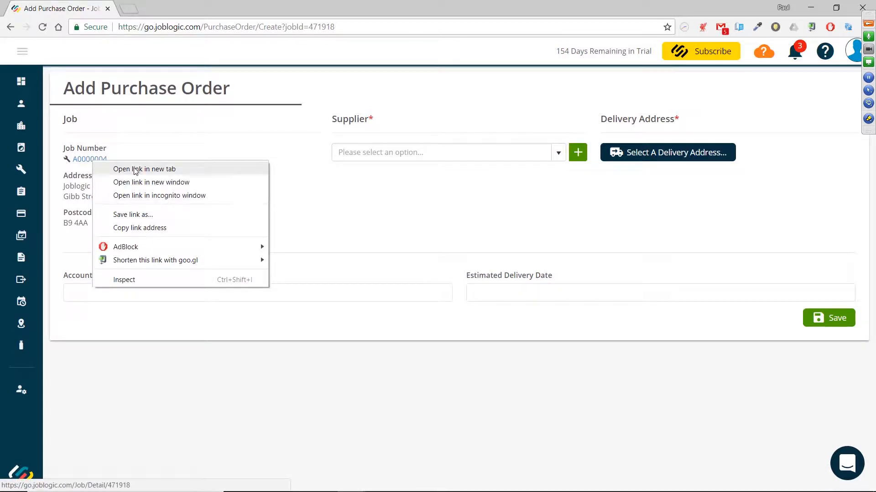
click(135, 170)
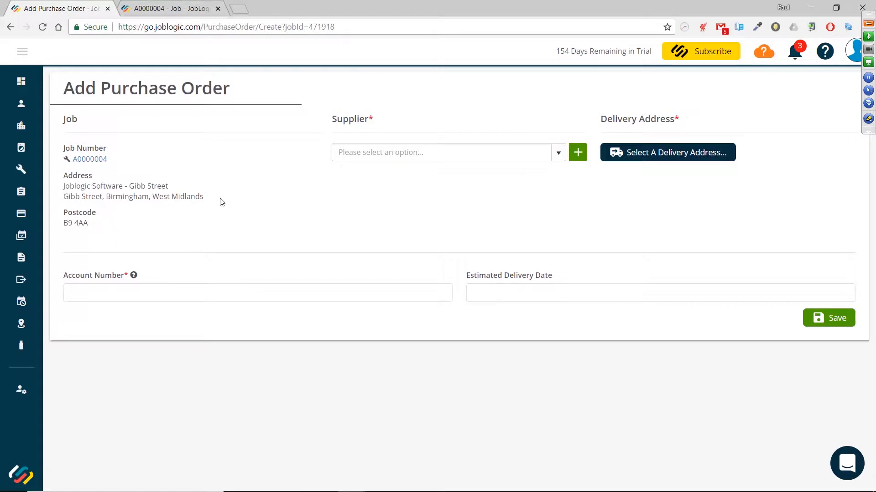
click(155, 10)
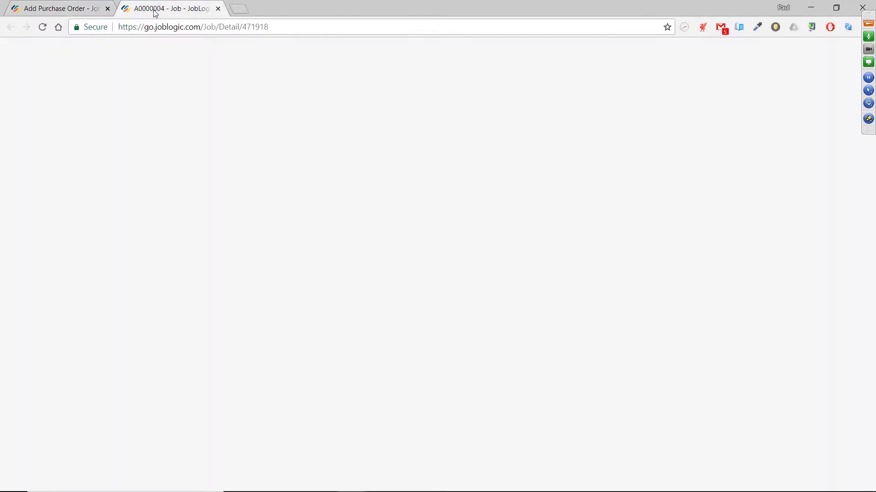
click(86, 10)
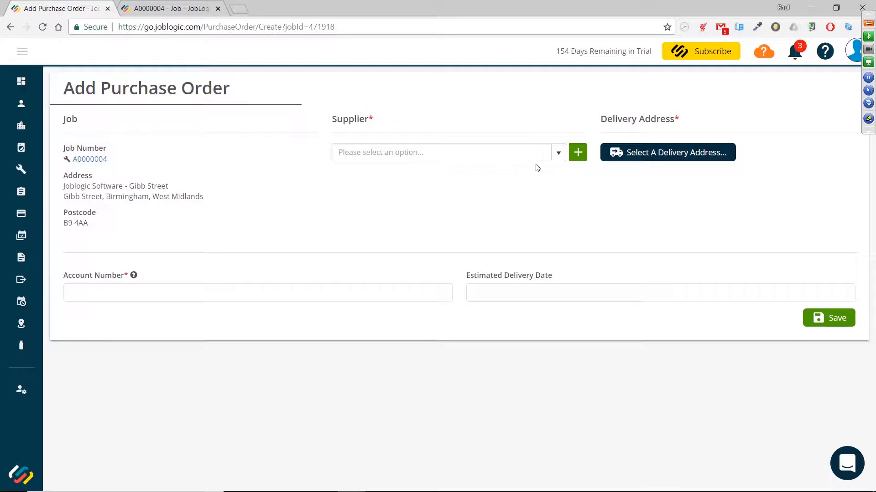
Search for and select JL Suppliers as the purchase order's supplier
click(560, 154)
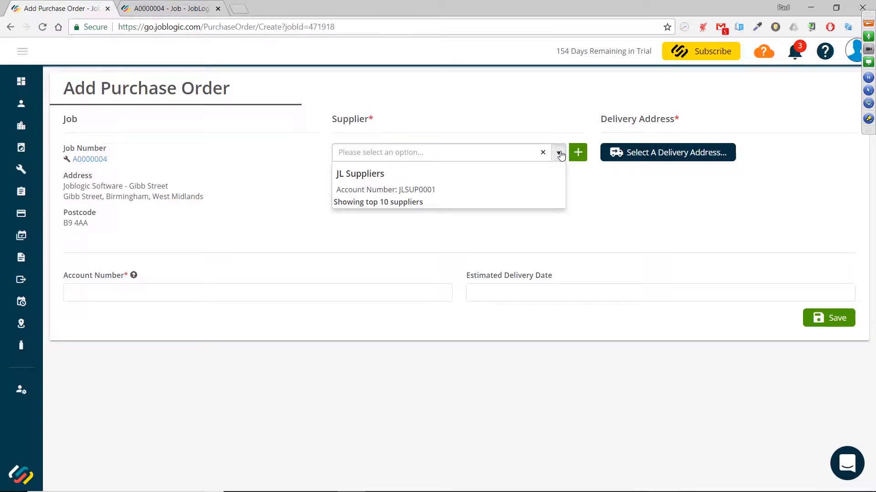
click(559, 155)
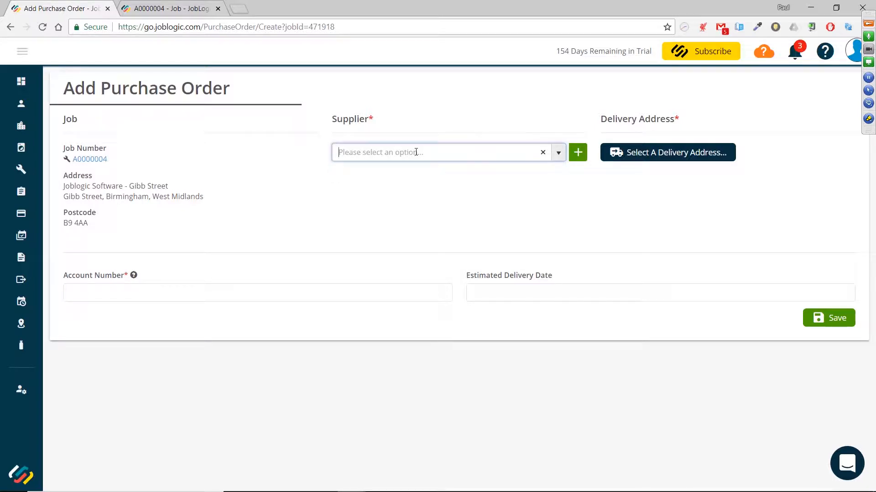
text(JL Suppliers)
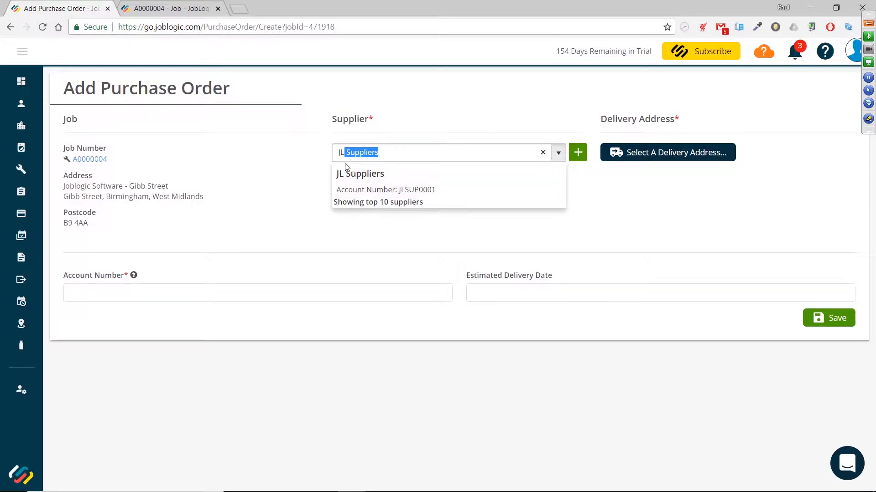
click(377, 179)
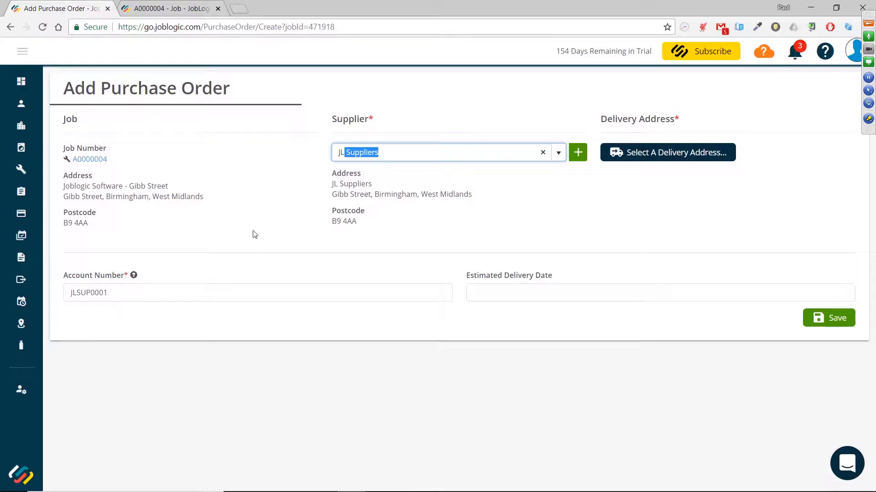
Inspect the account number field and its help tooltip
double_click(119, 293)
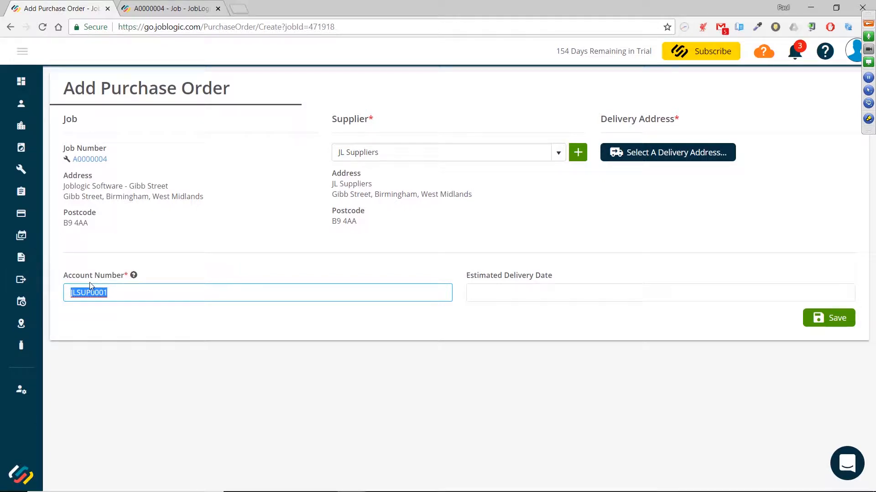
click(140, 298)
mouse_move(135, 277)
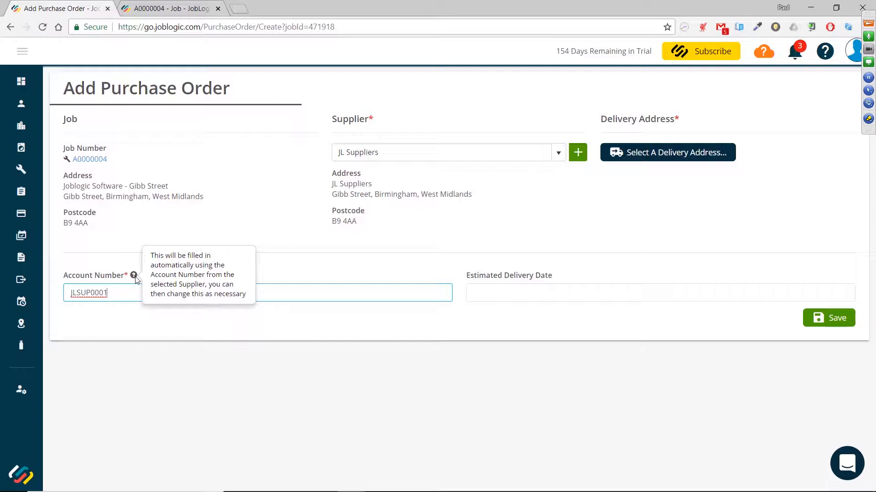
click(207, 322)
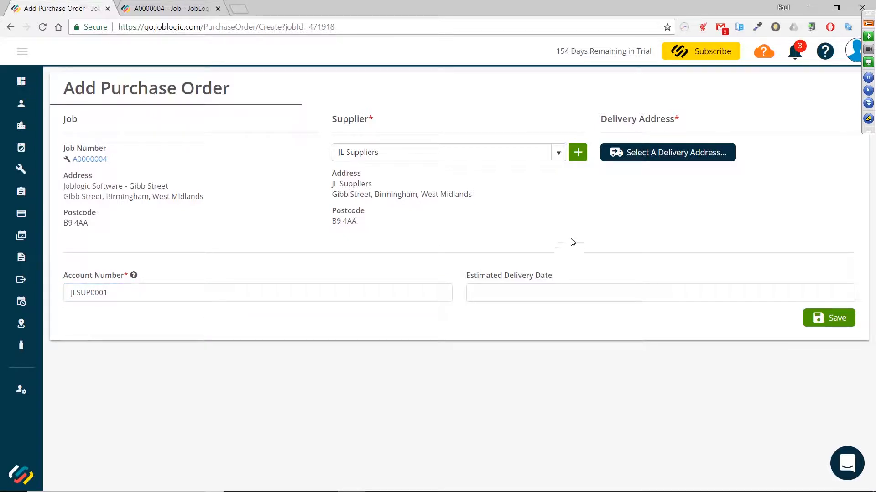
Review the storeroom, engineer and other delivery options, then set the delivery address to the job site
click(645, 156)
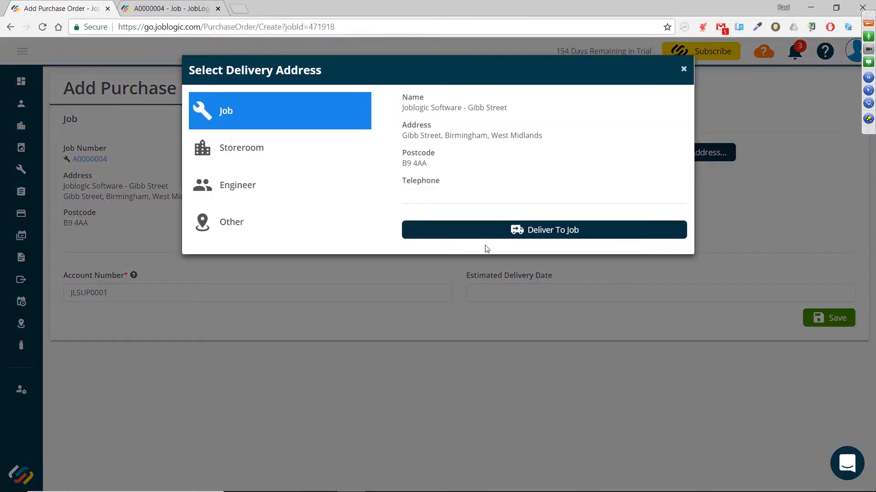
click(288, 145)
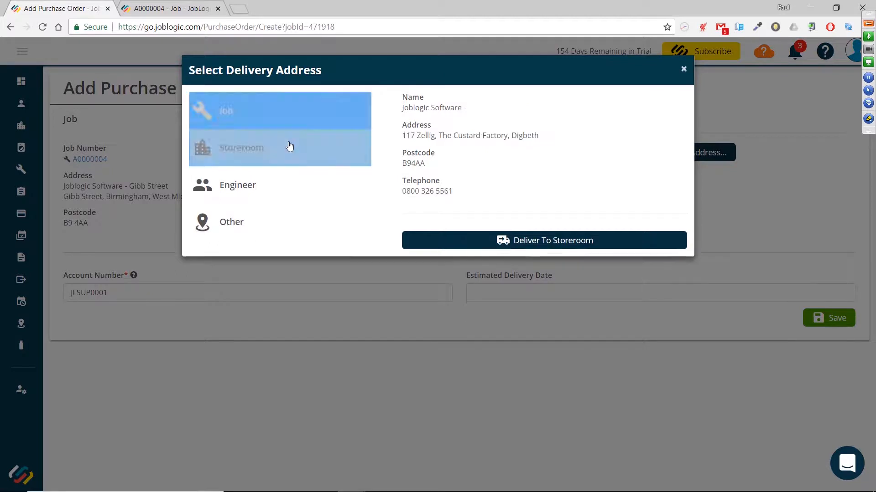
click(290, 181)
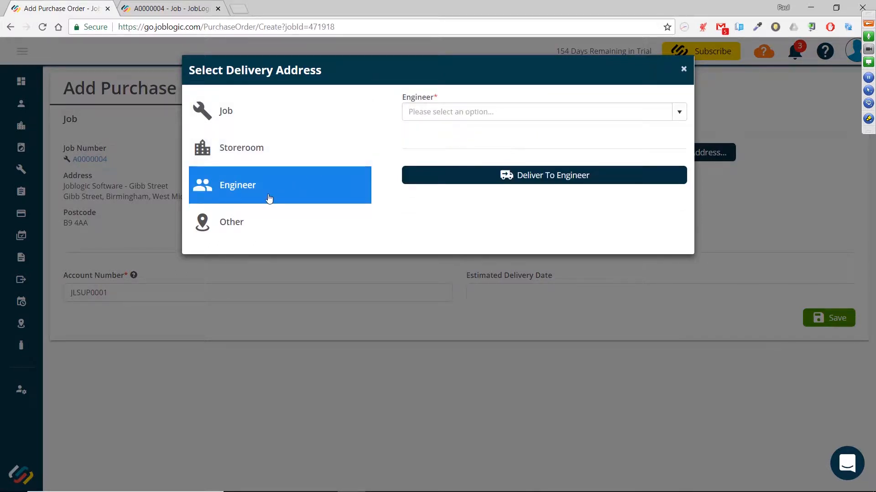
click(684, 119)
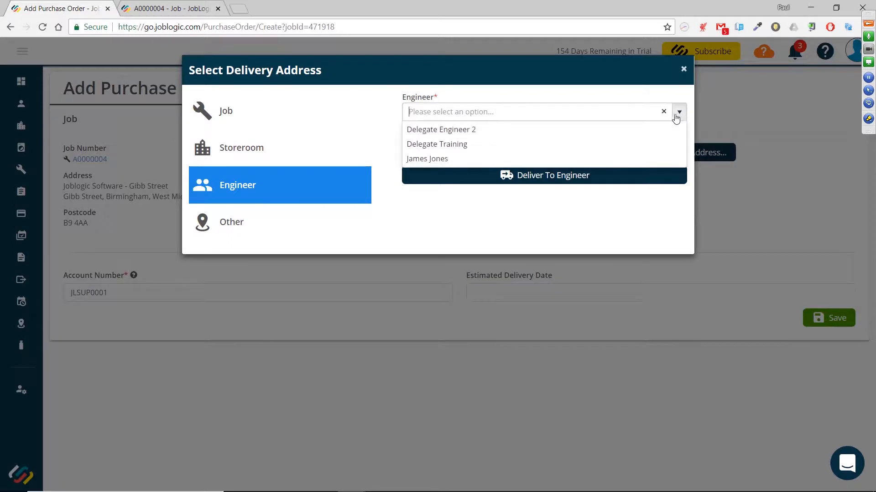
click(487, 148)
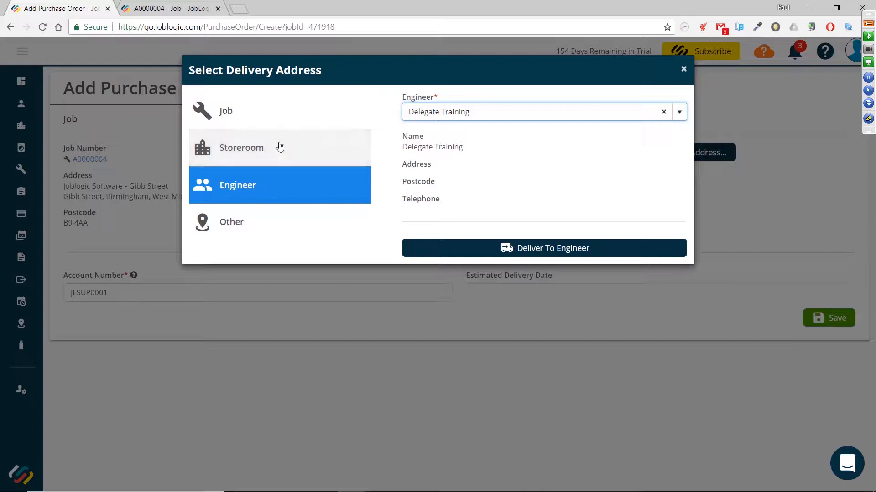
click(278, 225)
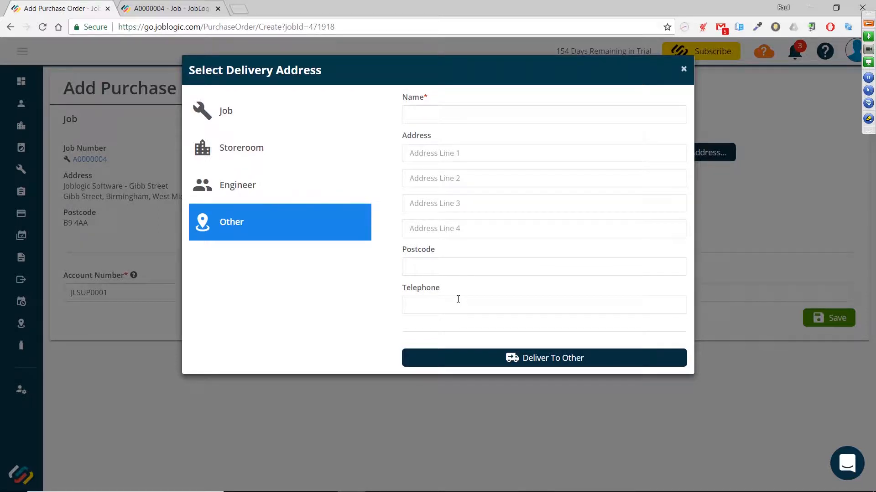
click(266, 121)
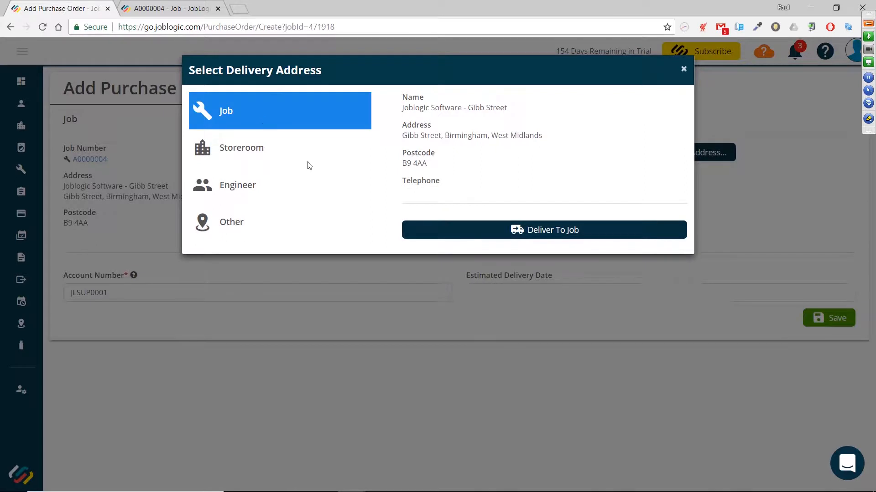
click(554, 230)
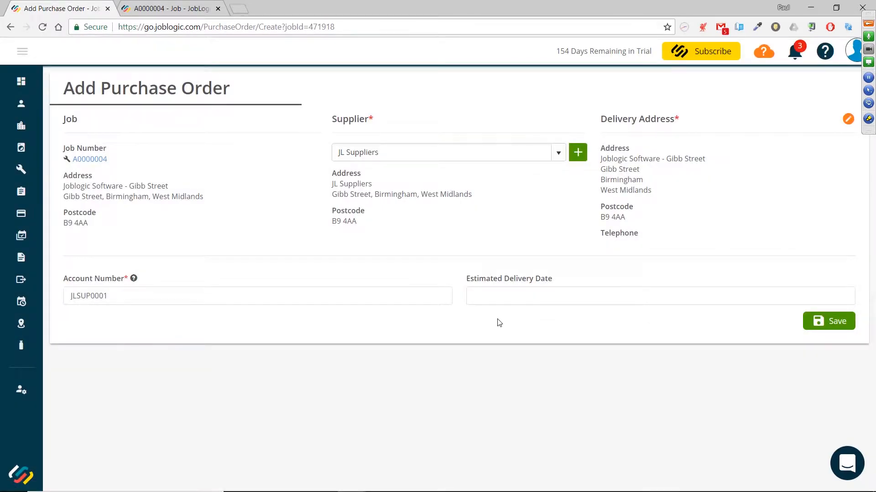
Set the estimated delivery date to 30/07/2018 and save the purchase order
click(602, 297)
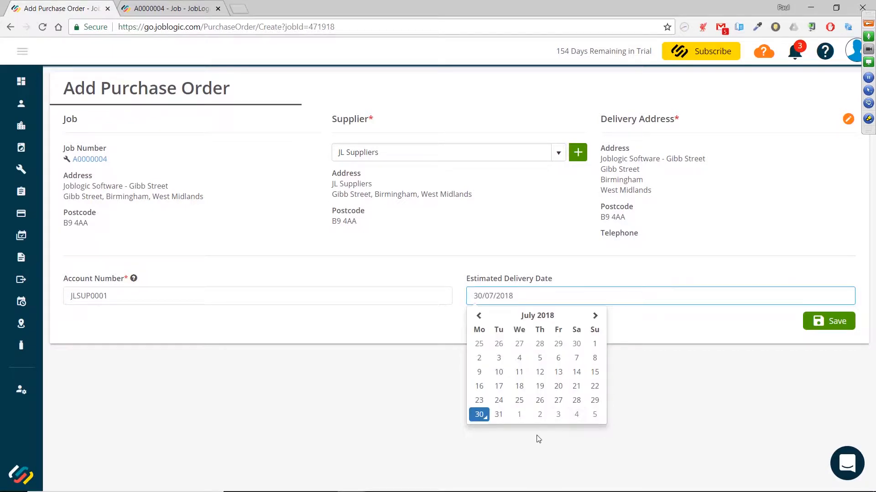
click(479, 416)
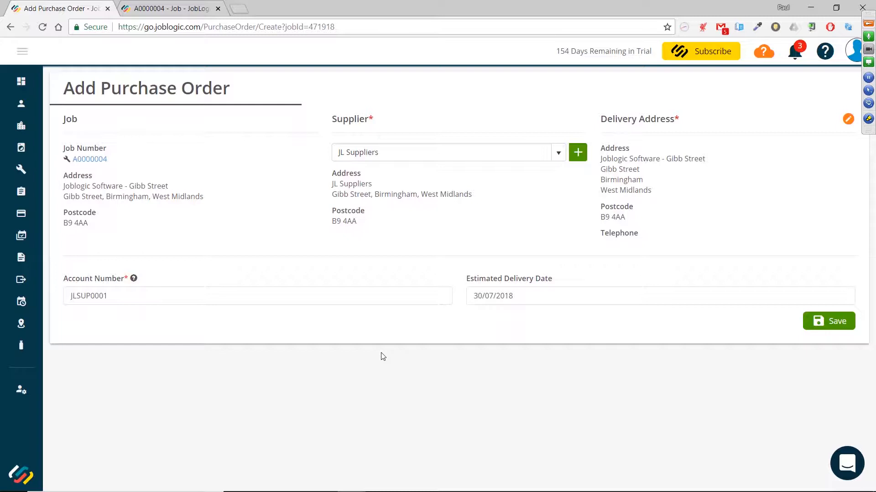
click(827, 320)
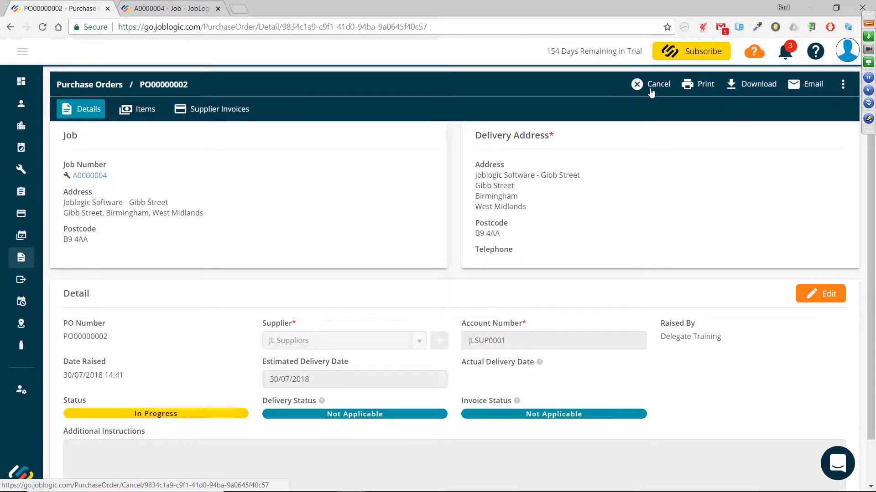
click(843, 86)
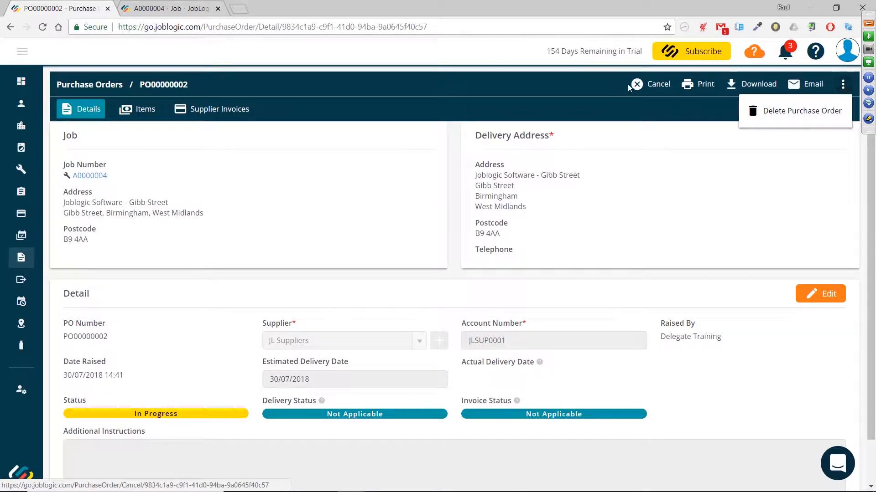
click(608, 87)
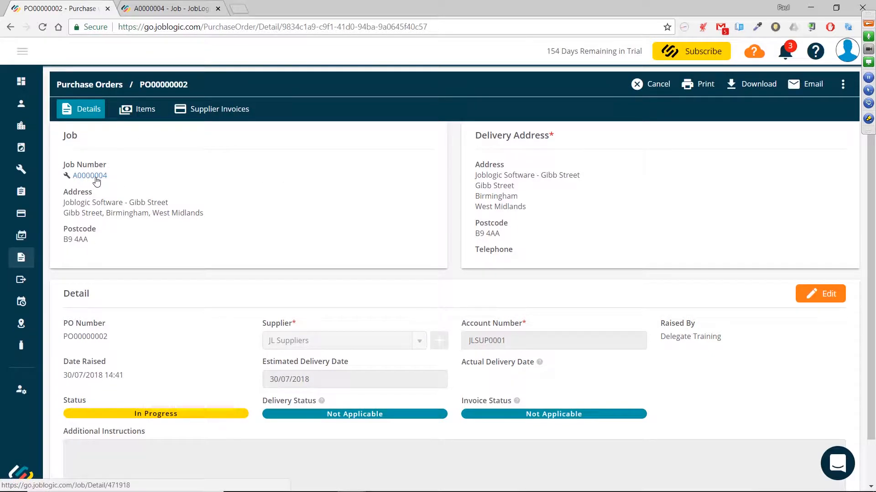
click(169, 9)
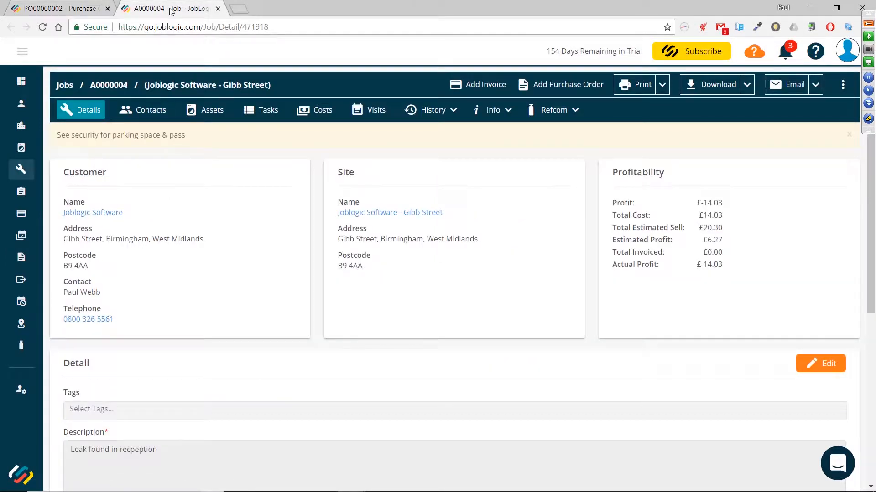
click(71, 10)
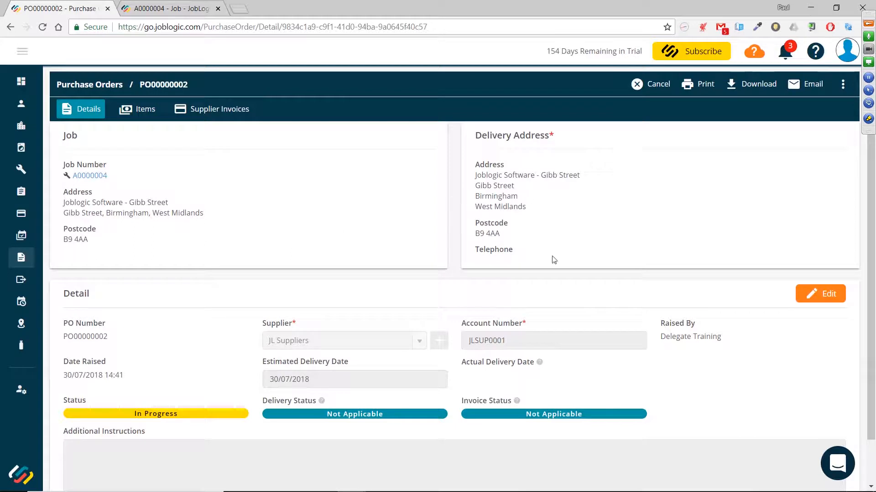
Add the additional instruction "Joblogic engineer only to sign for these goods." and save the purchase order
scroll(561, 174, down, 2)
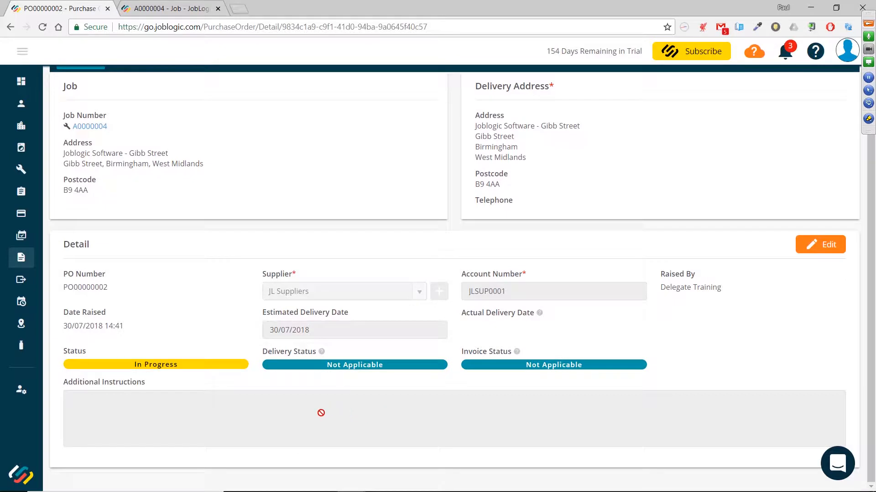
click(818, 246)
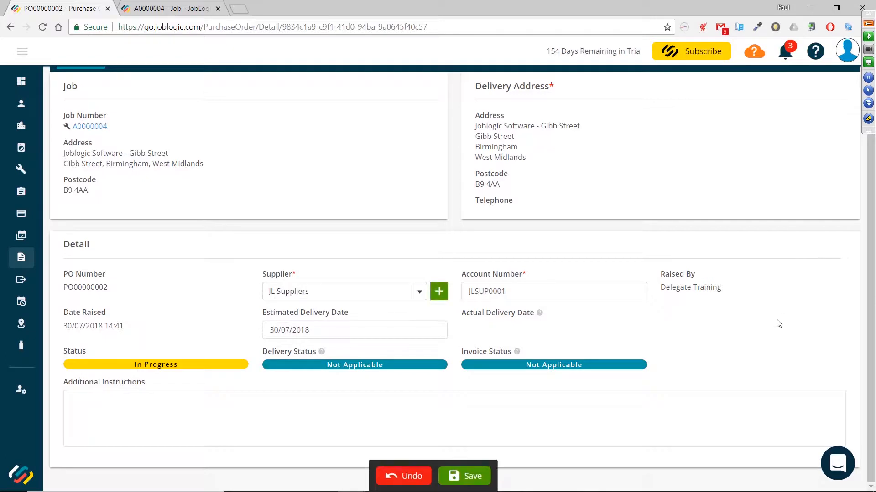
click(420, 295)
click(419, 292)
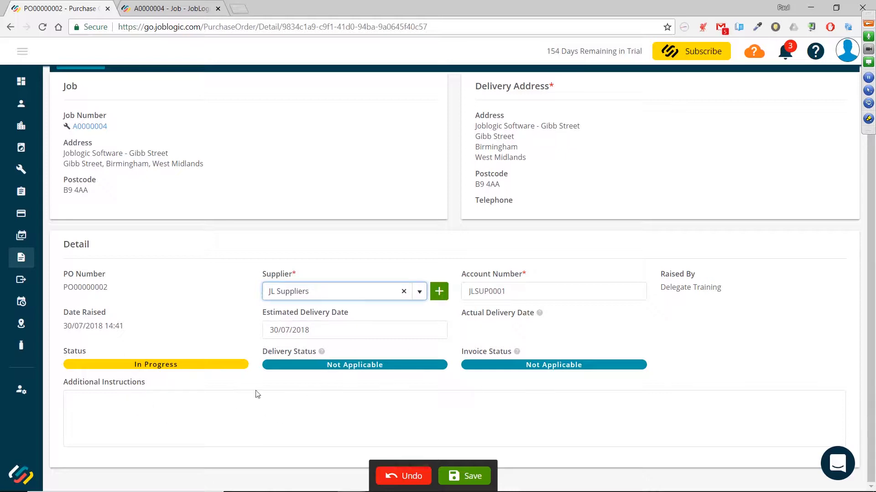
click(195, 410)
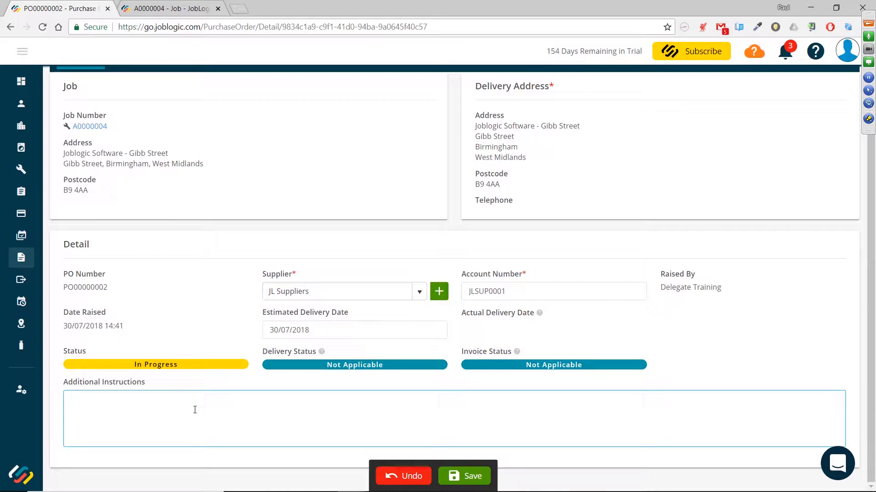
text(Joblogic engineer only to sign for the)
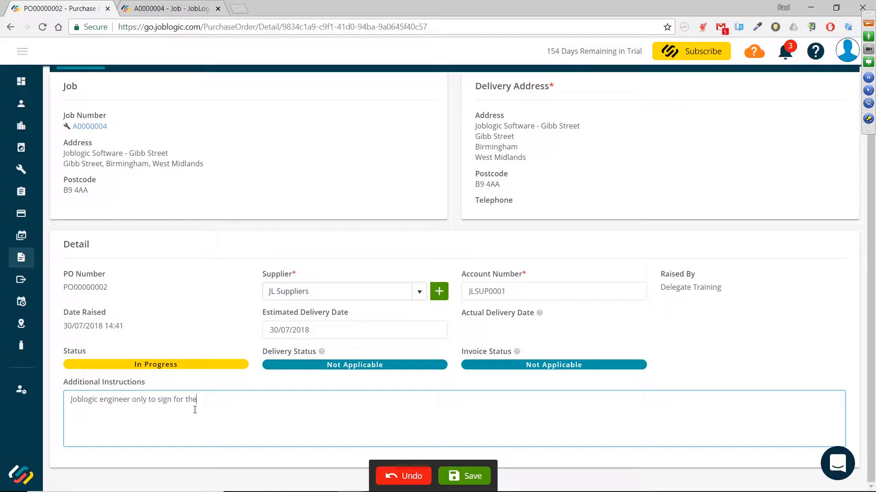
text(se goods.)
click(462, 470)
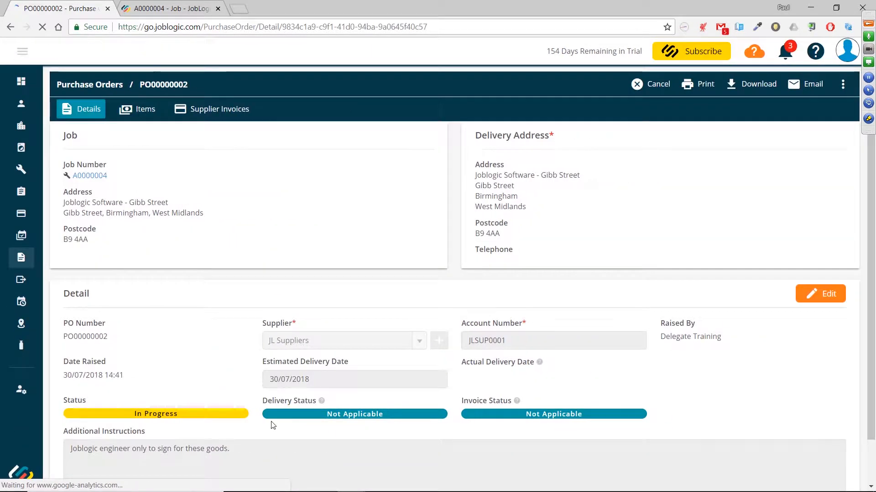
Add a new purchase order item using the Baxi Ecoblue + 28 28KW Combi Boiler (1751V) part
scroll(271, 424, down, 2)
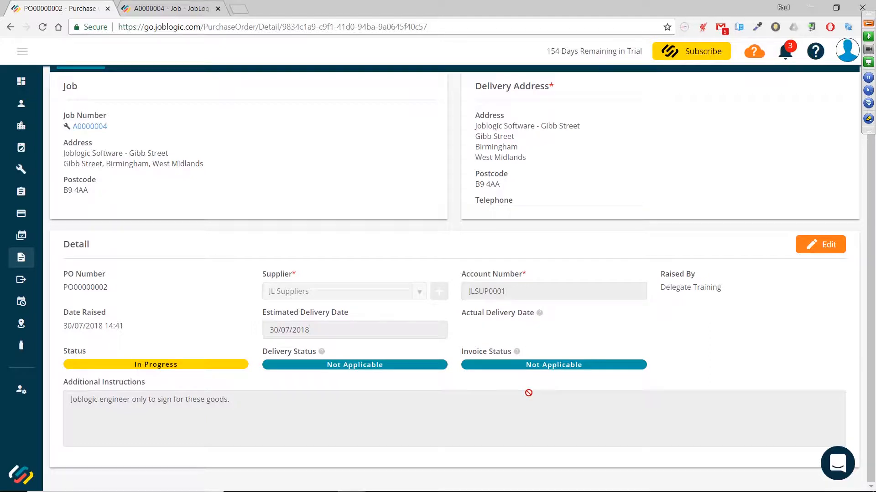
scroll(387, 390, up, 1)
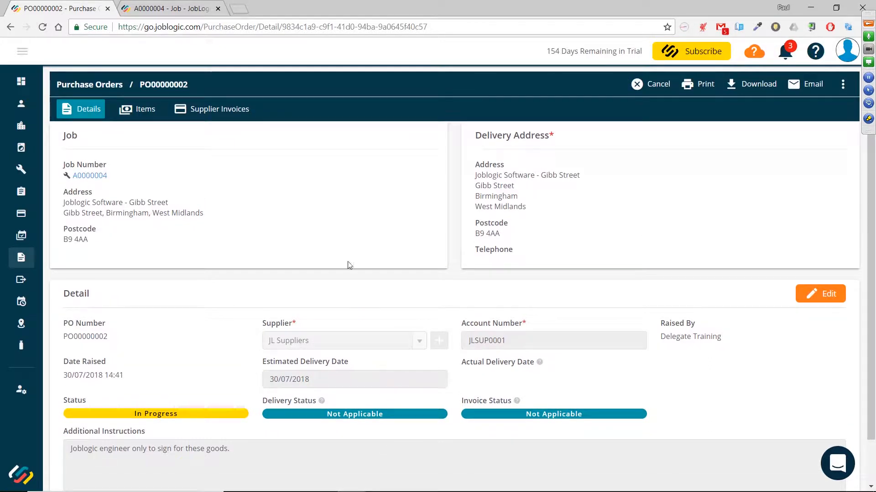
click(133, 114)
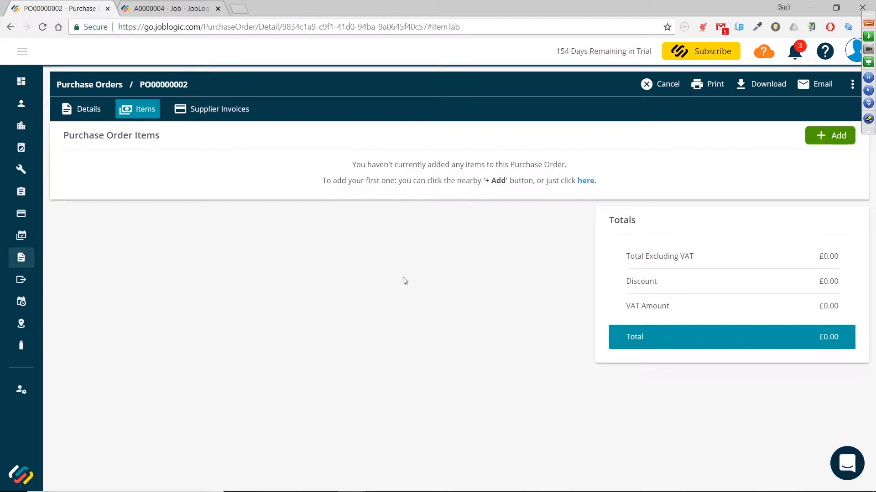
click(840, 137)
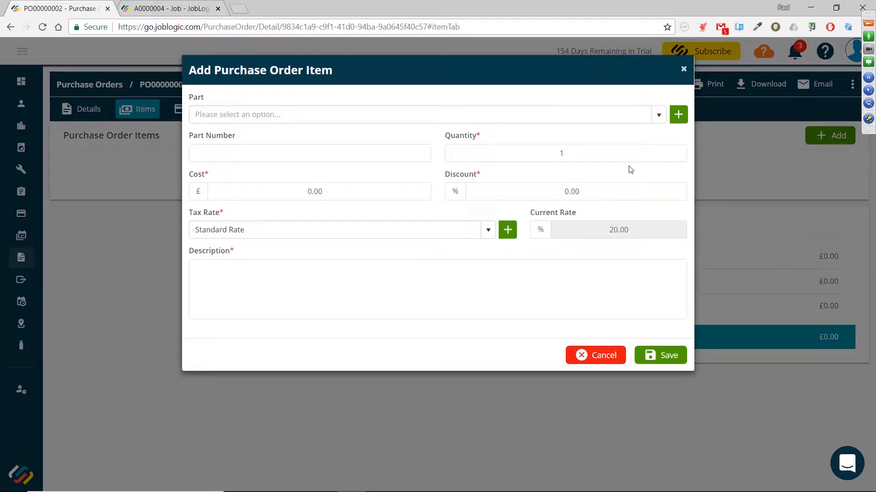
click(656, 115)
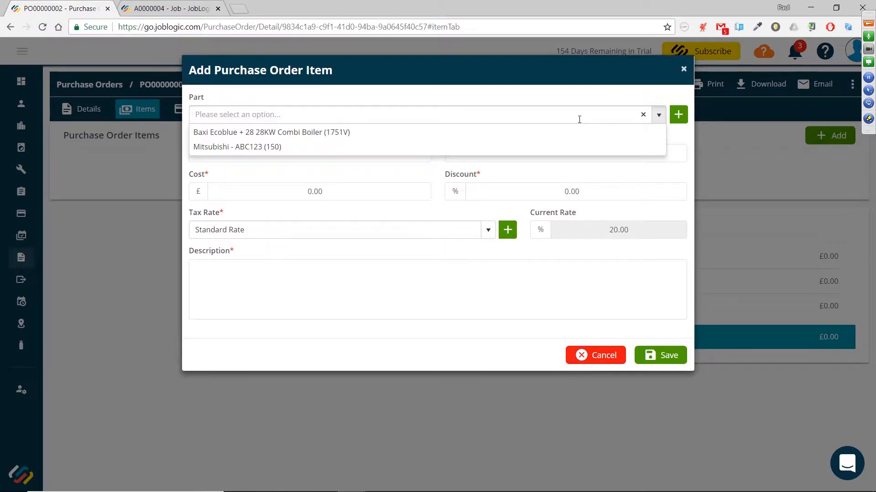
click(537, 99)
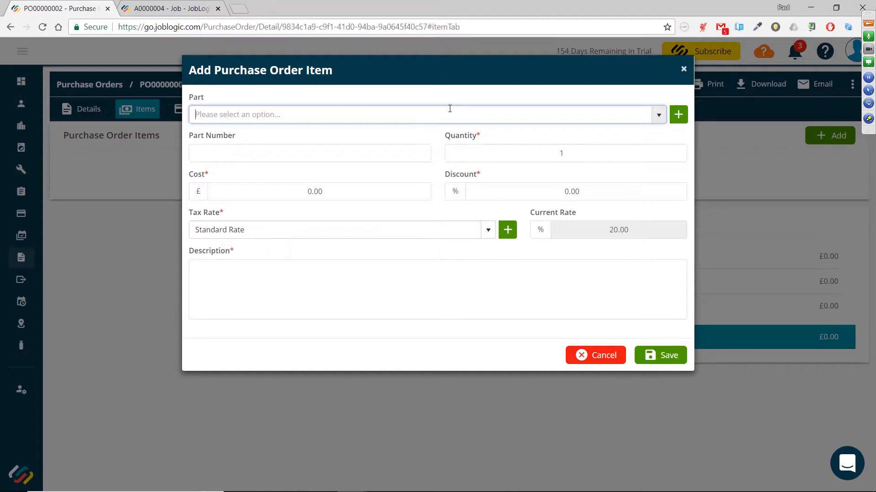
text(Baxi Ecoblue + 28 28KW Combi Boiler (1751V)
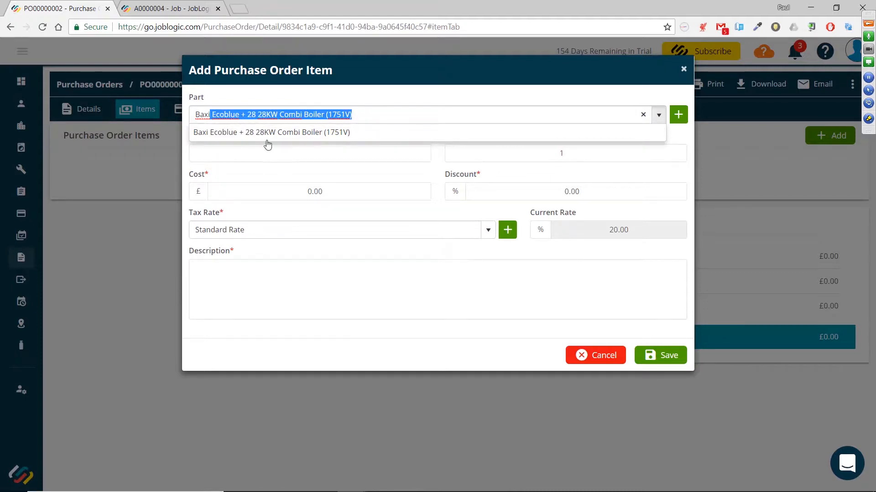
click(643, 115)
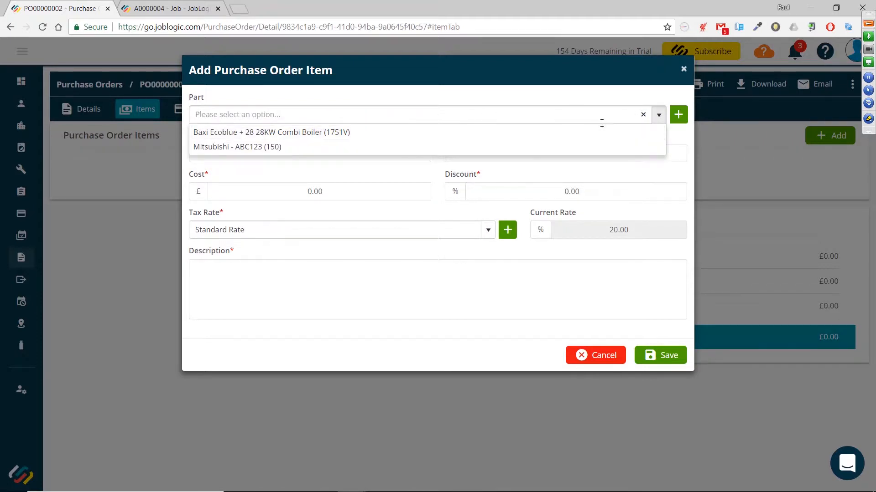
click(320, 113)
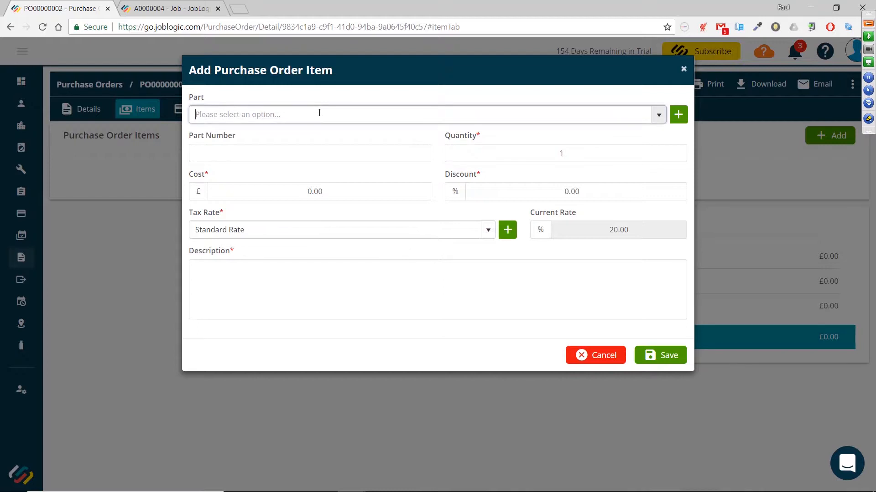
text(boiler (1751V)
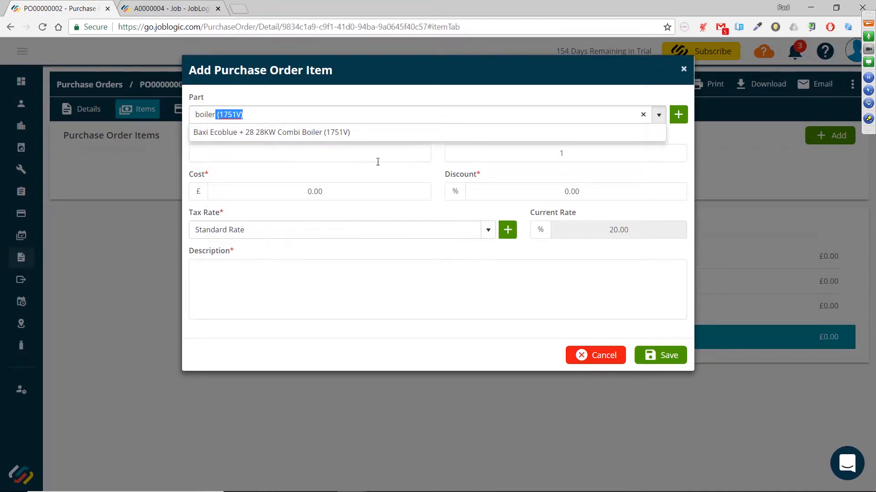
click(381, 135)
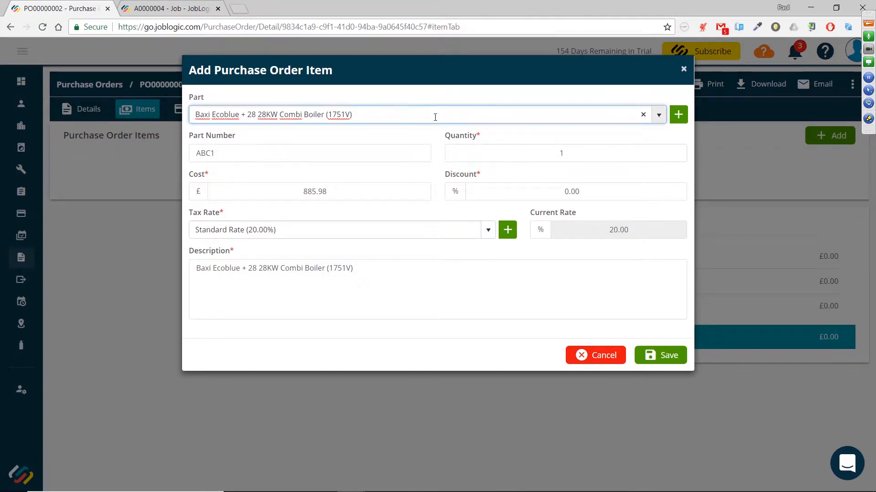
Set the boiler item's cost to £899.00 and its discount to 10%
click(335, 193)
drag(335, 193, 288, 194)
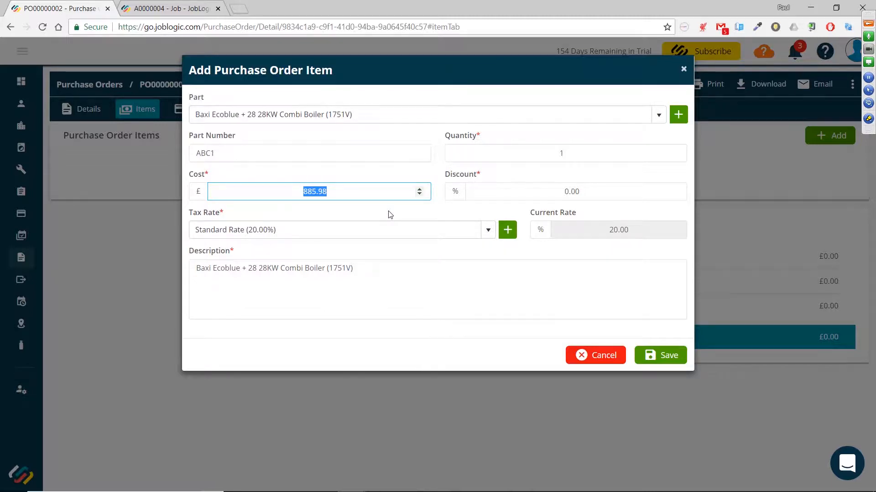
text(869.00)
click(601, 196)
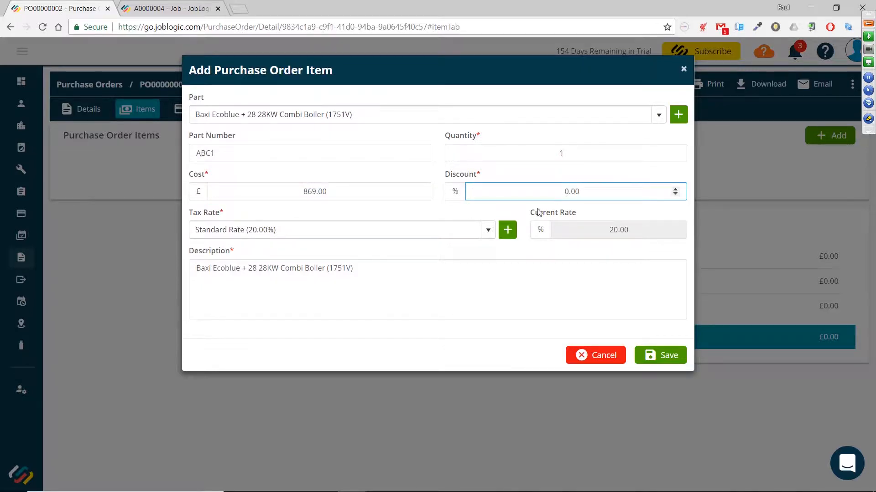
click(290, 194)
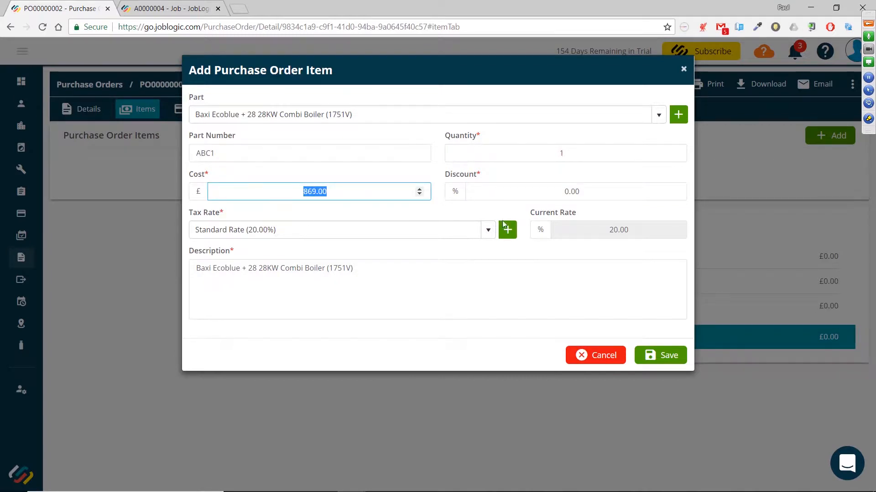
click(575, 195)
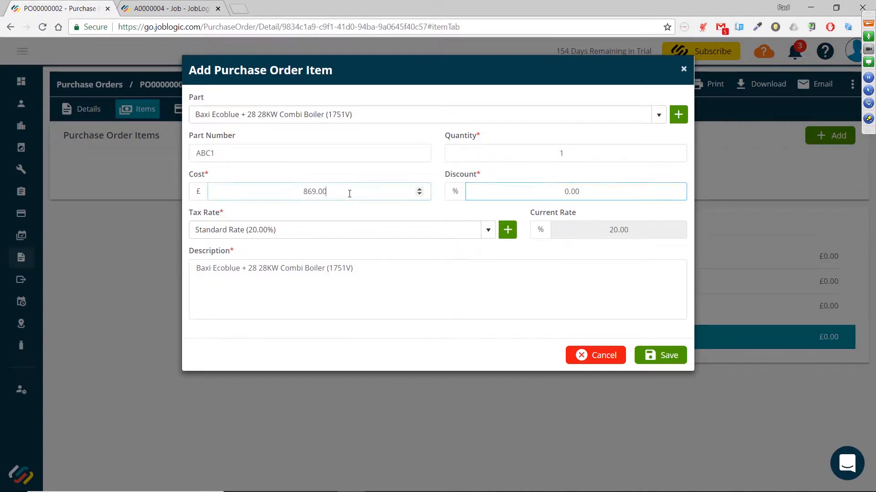
click(290, 192)
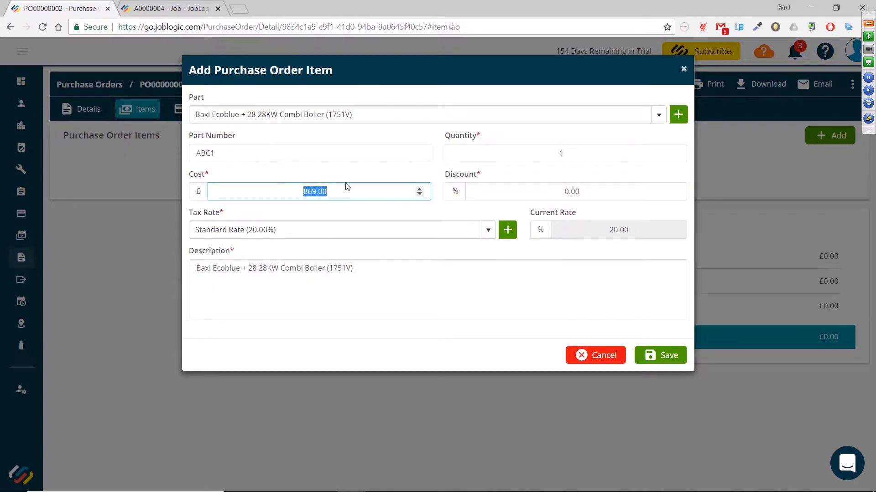
text(899.00)
click(563, 190)
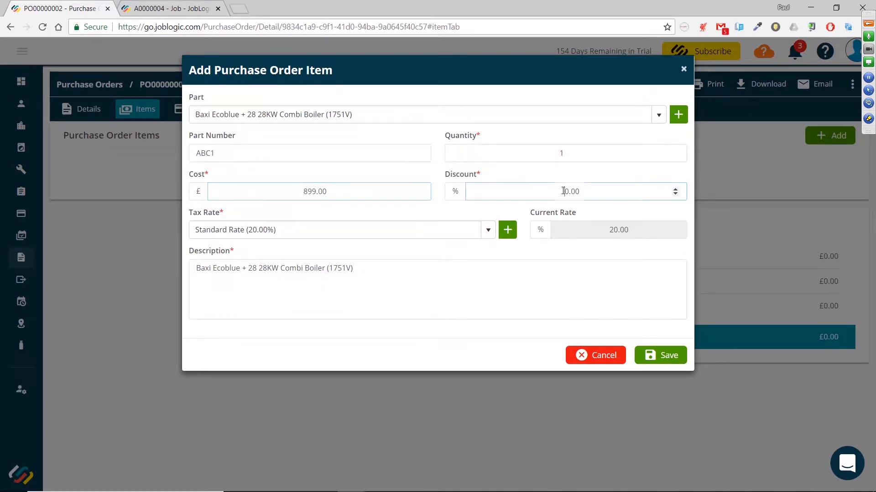
double_click(563, 190)
text(10)
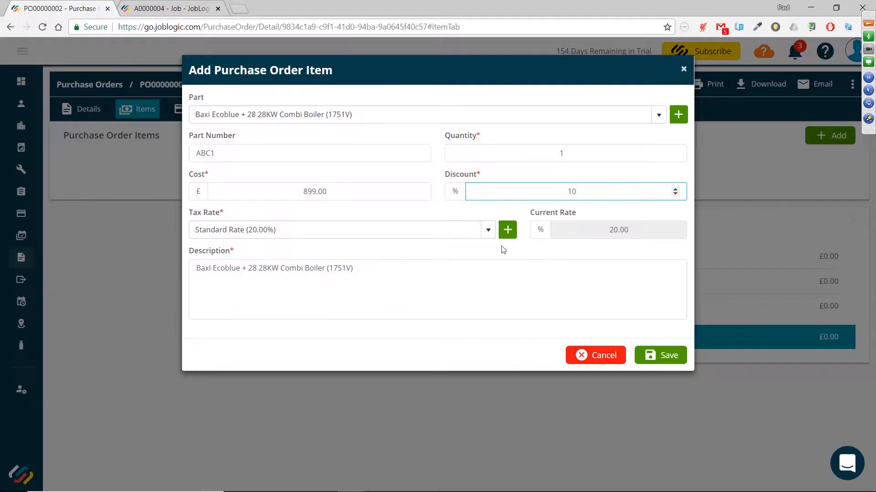
Keep the part's default description and save the boiler item
click(462, 272)
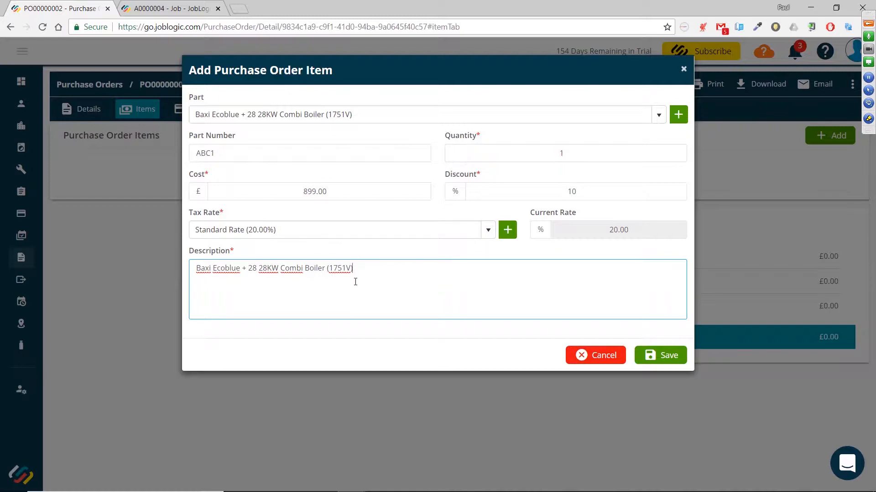
drag(354, 268, 192, 278)
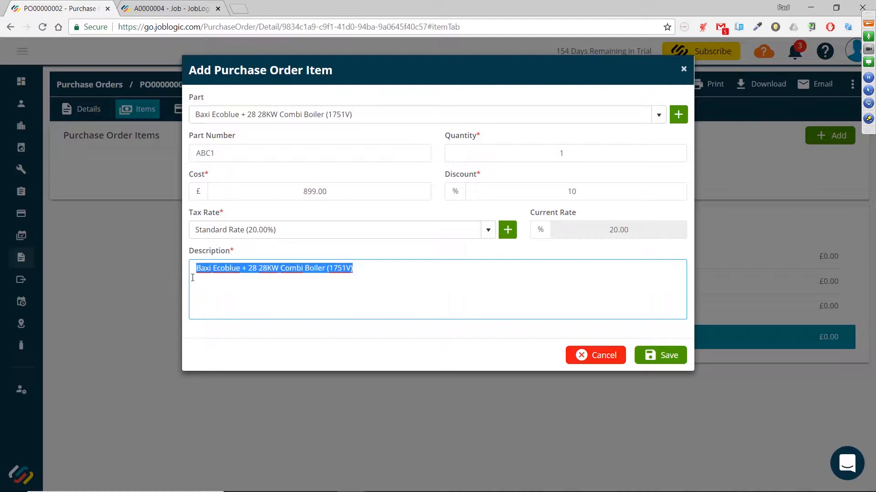
click(375, 271)
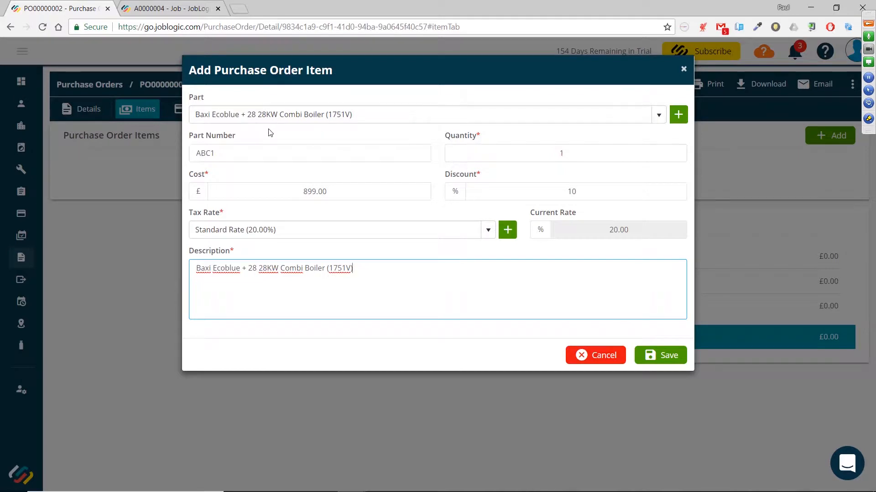
drag(354, 268, 173, 265)
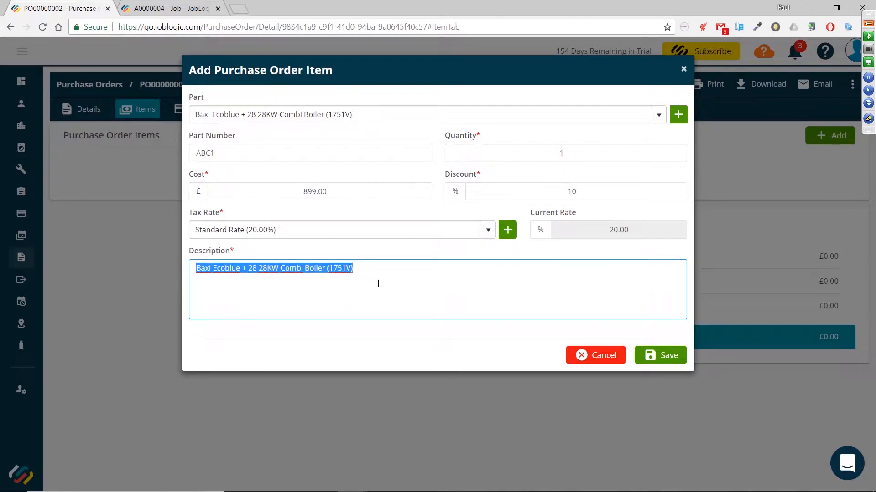
click(664, 357)
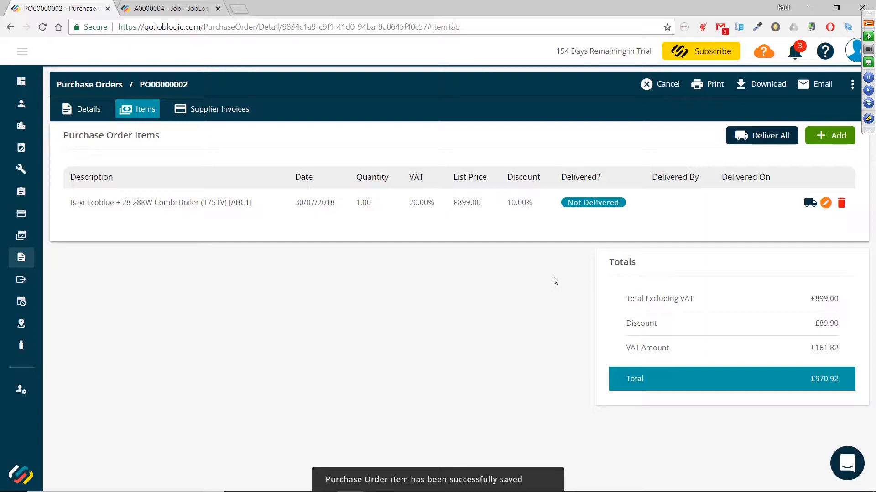
Start another item and inspect the new-part form, cancelling it without saving
click(833, 141)
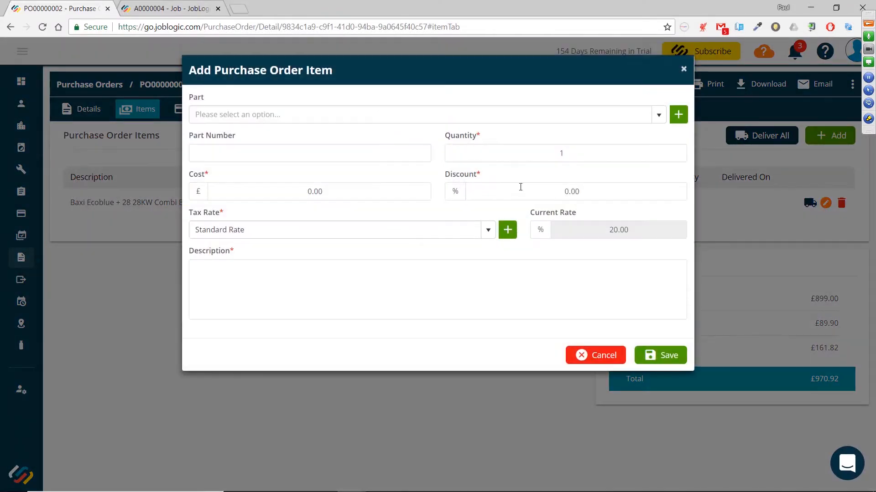
click(351, 114)
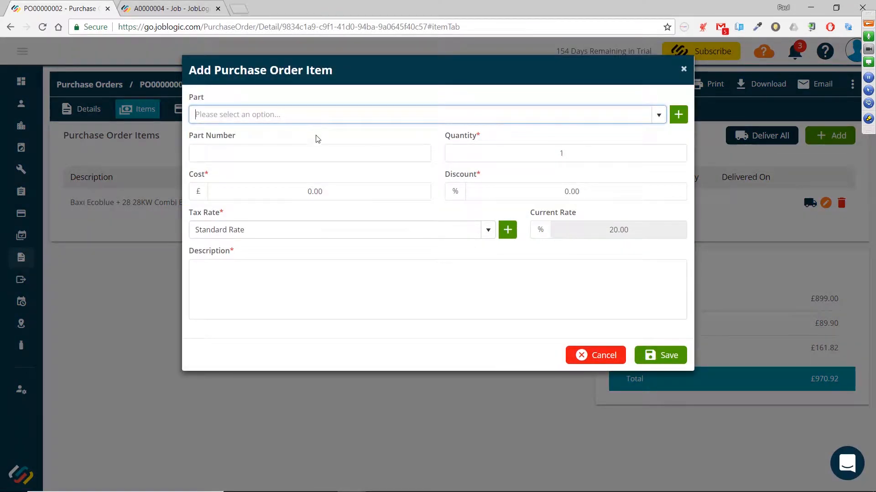
click(678, 115)
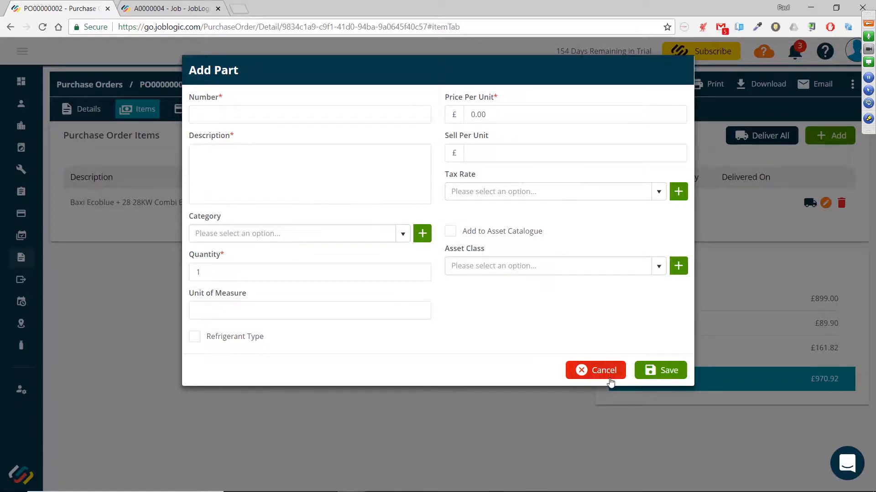
click(608, 378)
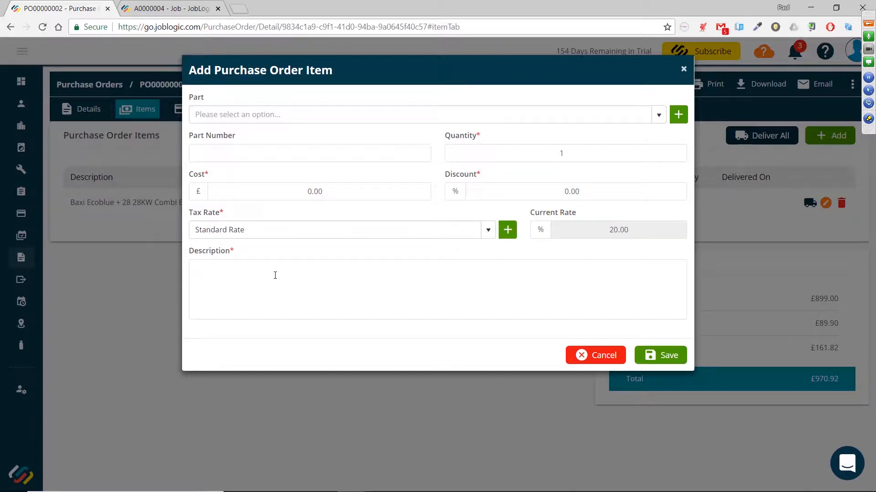
Add a Radiator item with quantity 6 and cost £100.00, entered as a free-text description without a part
click(275, 276)
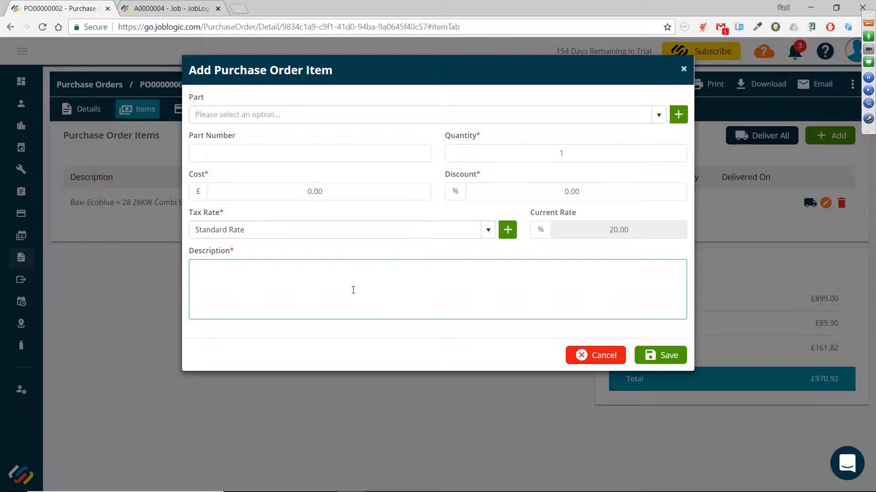
text(Radiator)
double_click(557, 153)
text(6)
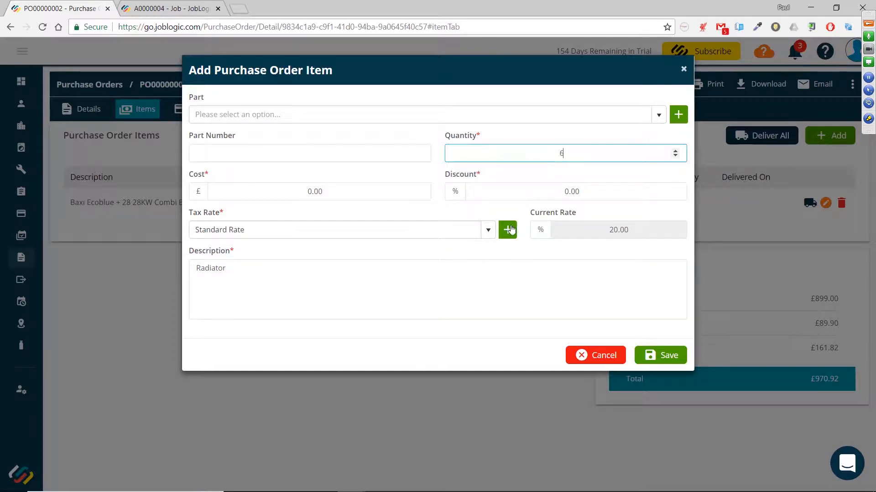
click(290, 194)
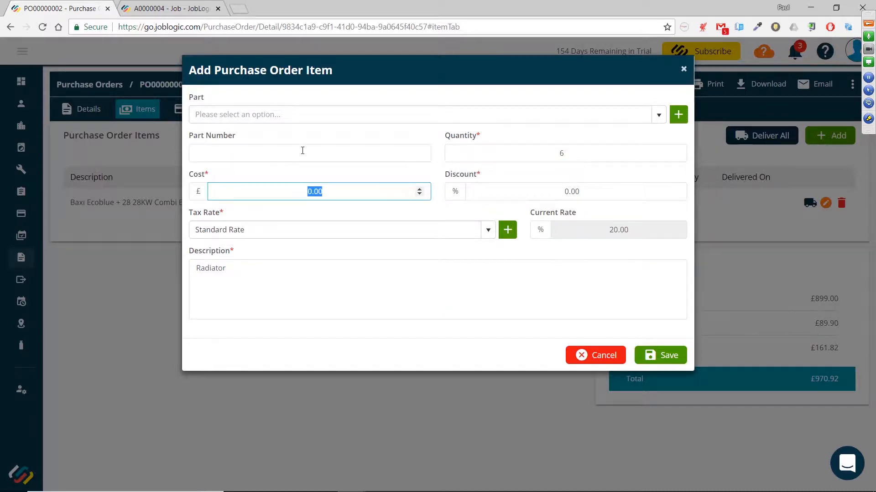
text(100.00)
click(422, 212)
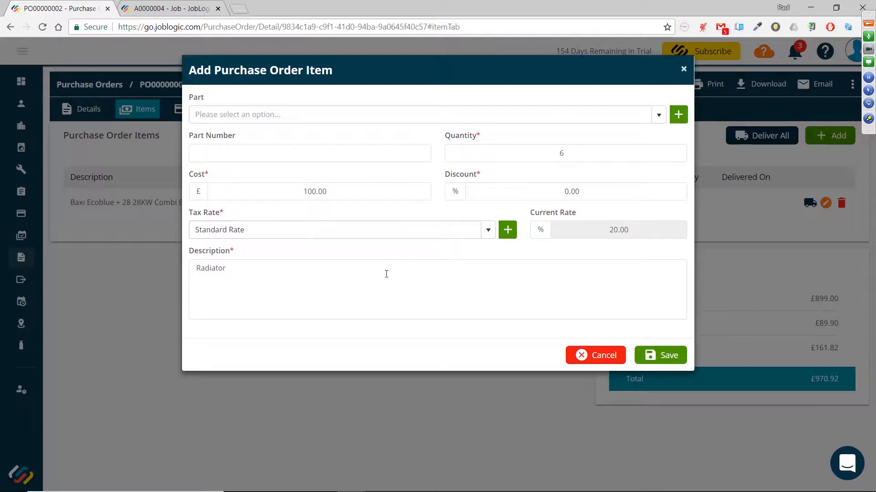
click(257, 280)
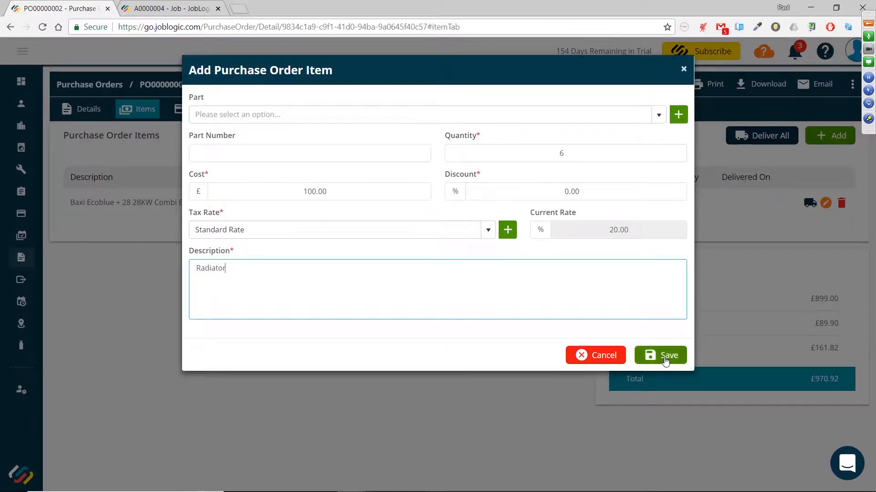
click(665, 360)
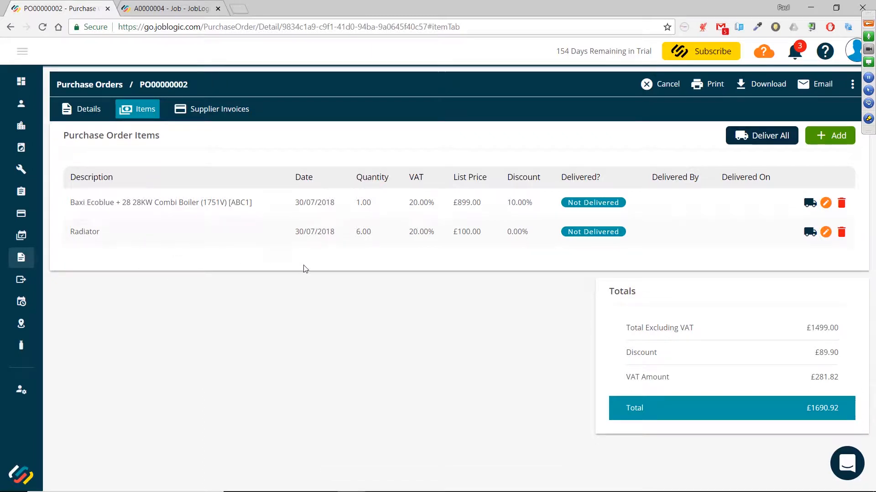
Add a Carriage item with a cost of £25.00
click(830, 137)
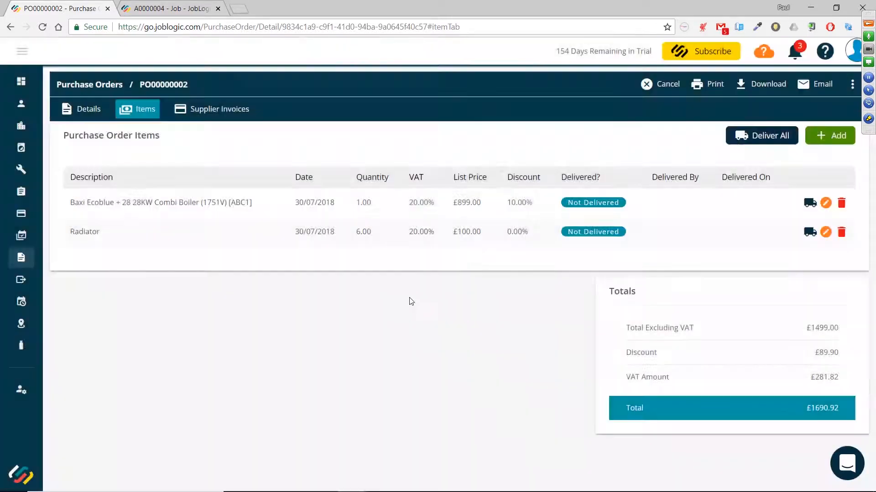
click(271, 278)
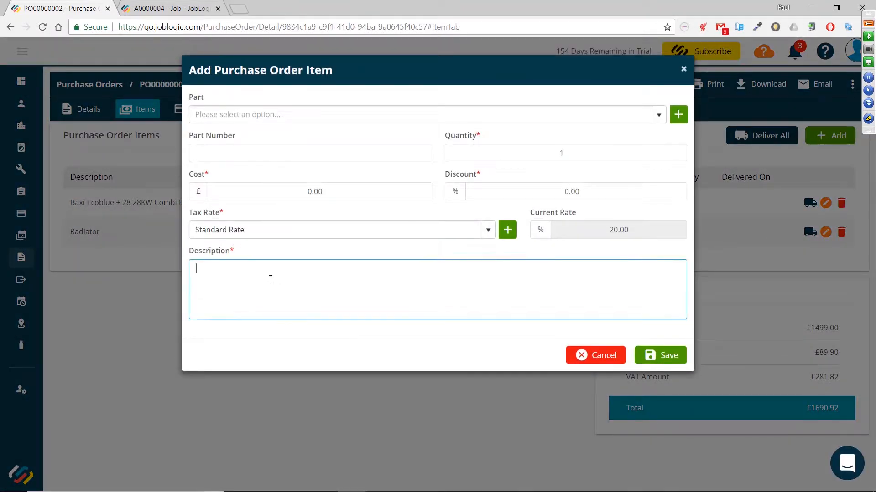
text(Carriage)
click(270, 185)
text(25.00)
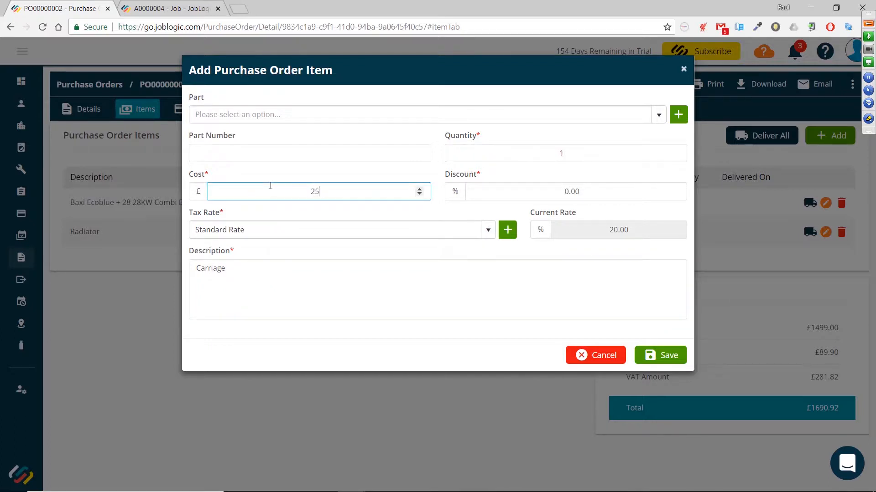
click(666, 365)
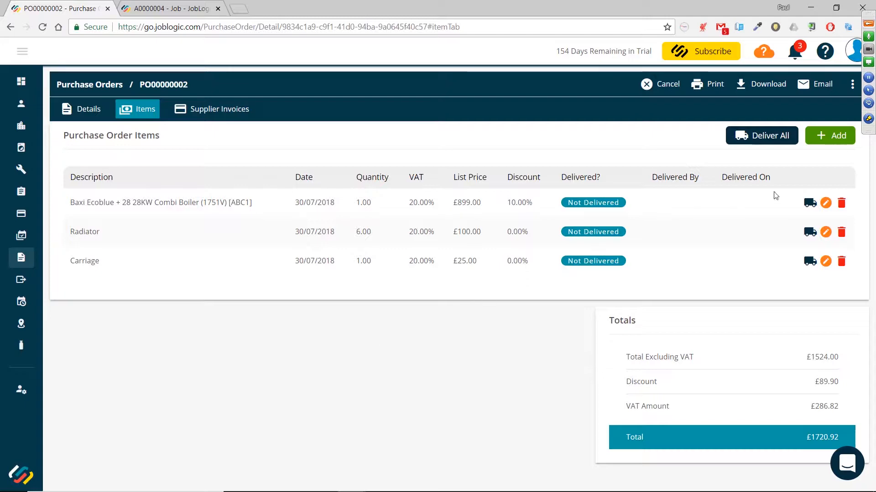
Try adding a 'Half day on site as per agreement' item costing £250.00, cancelling it without saving
click(830, 139)
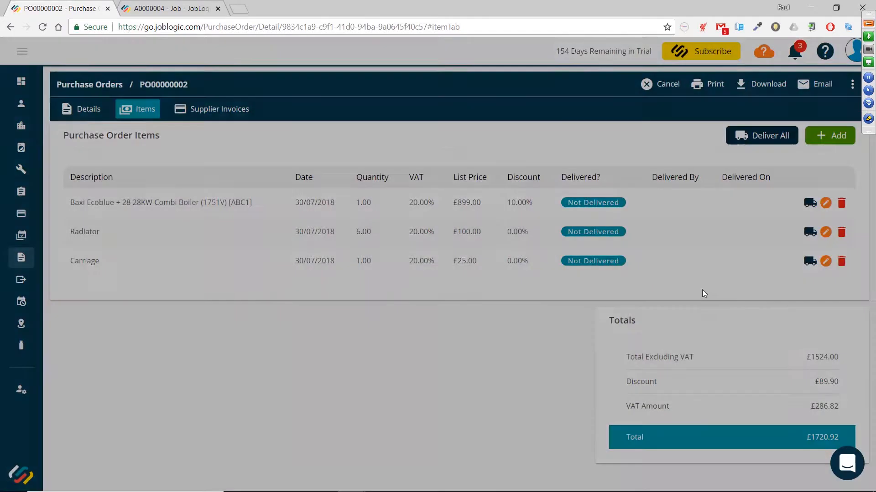
click(315, 278)
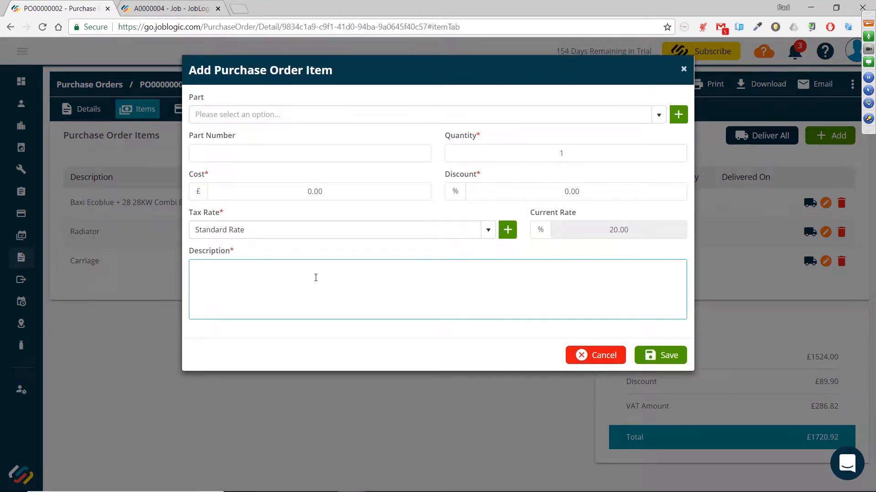
text(Half day on site as per agreement)
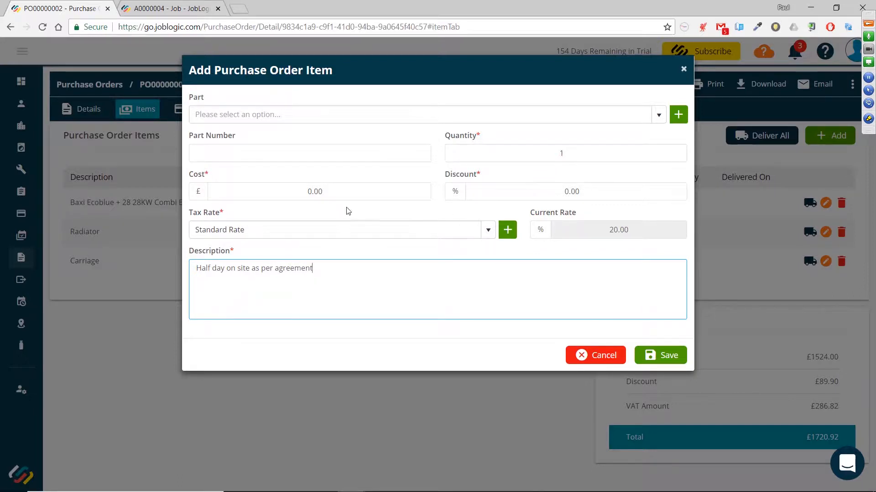
click(272, 189)
text(250.00)
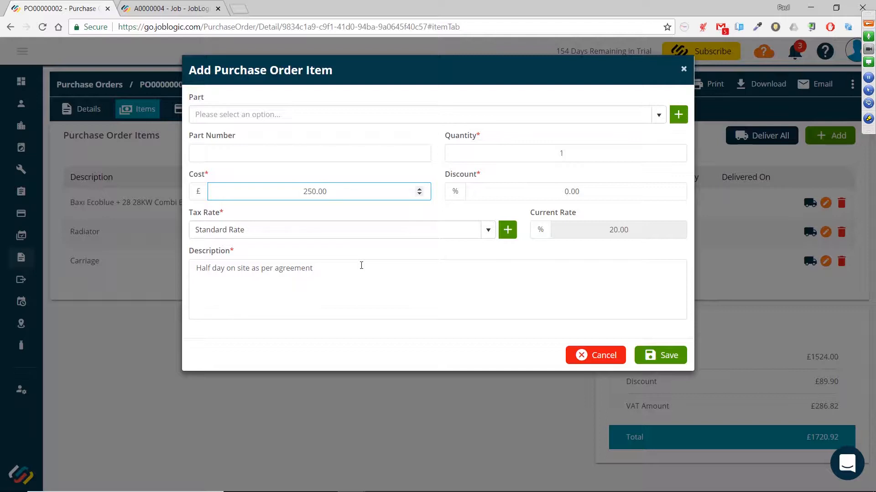
drag(355, 271, 194, 268)
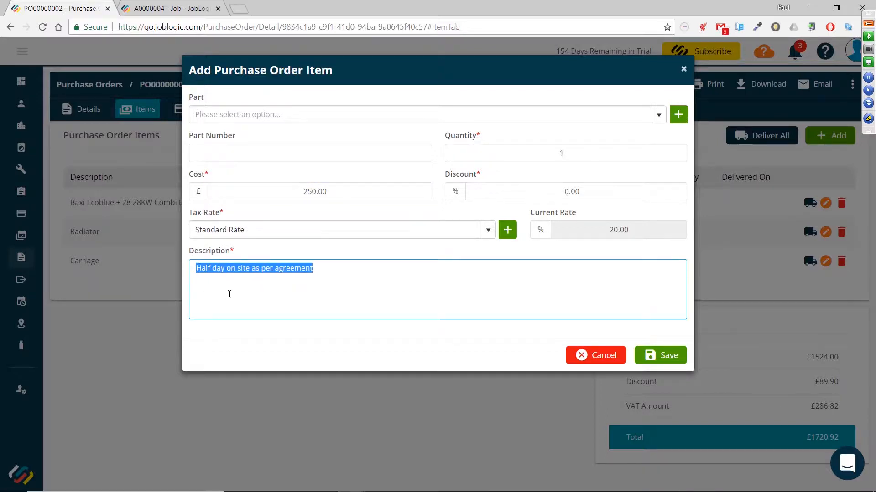
click(330, 191)
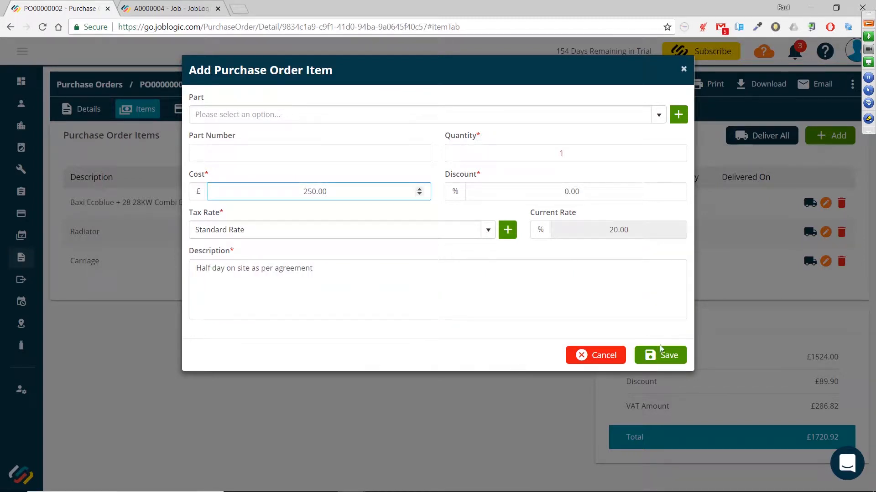
click(581, 356)
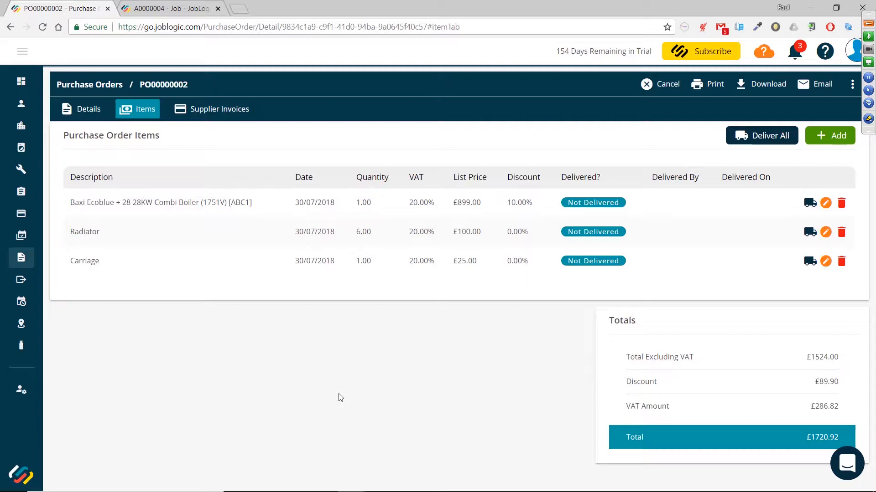
Check the order details, then email the purchase order sheet to the supplier's address
click(93, 110)
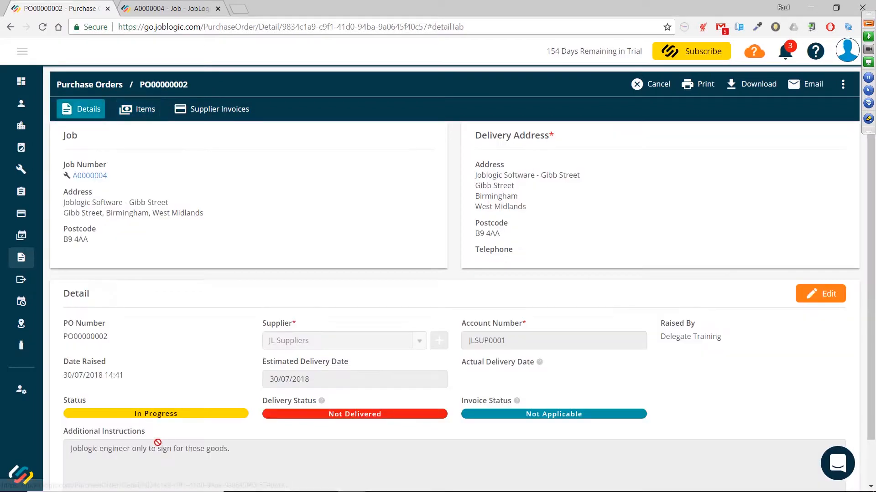
click(143, 114)
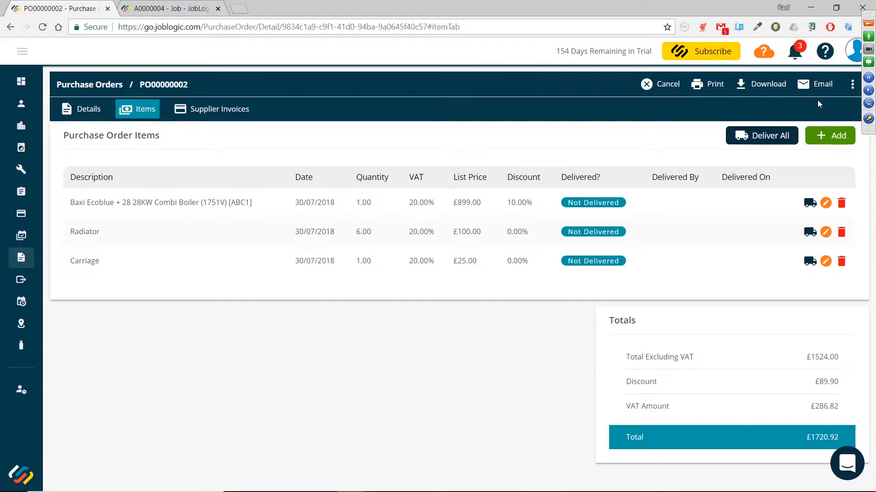
click(806, 89)
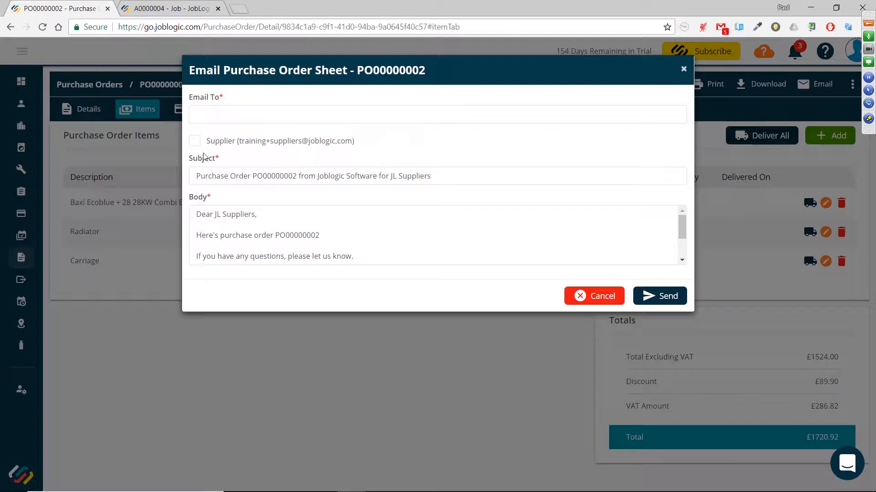
click(194, 140)
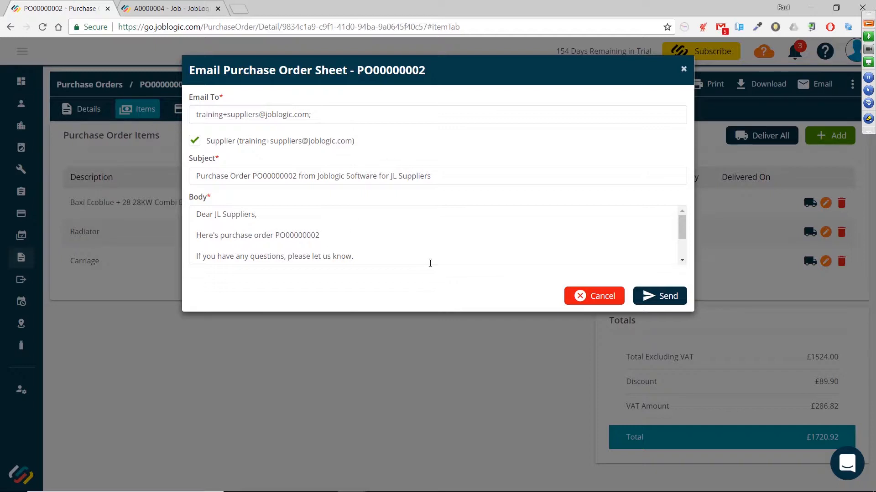
click(666, 297)
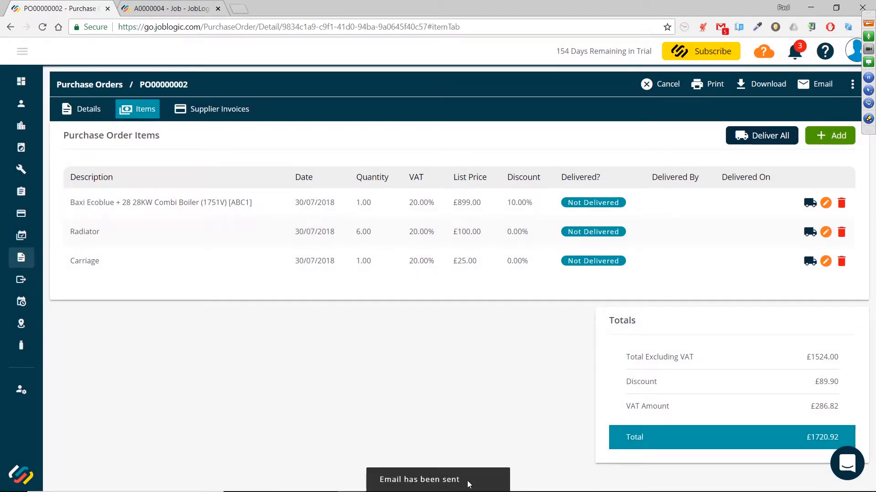
Download the purchase order as a PDF and update its status to Sent
click(742, 89)
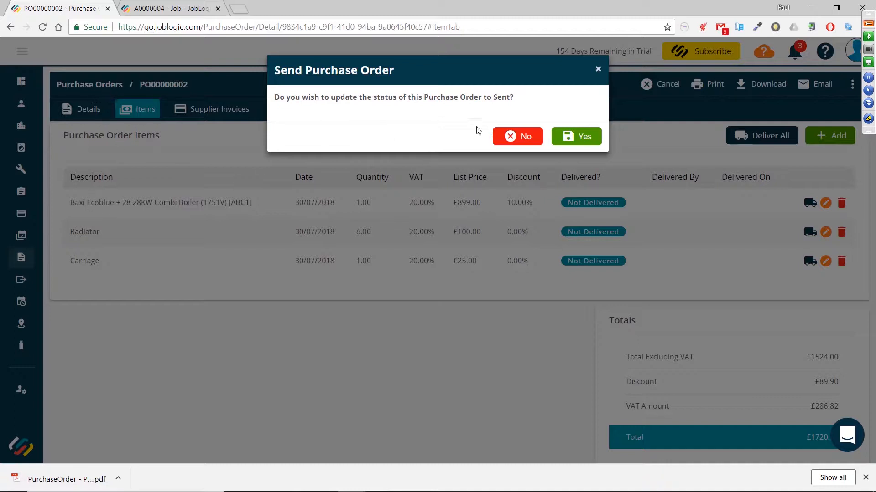
click(577, 137)
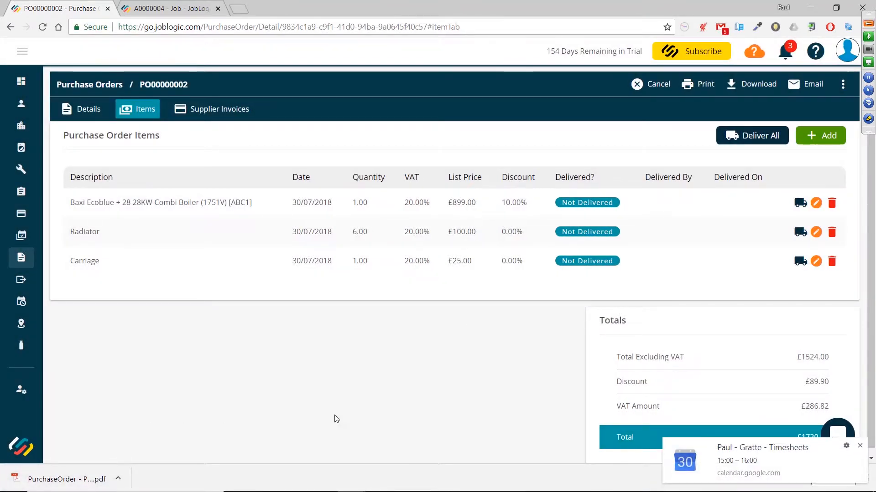
click(860, 446)
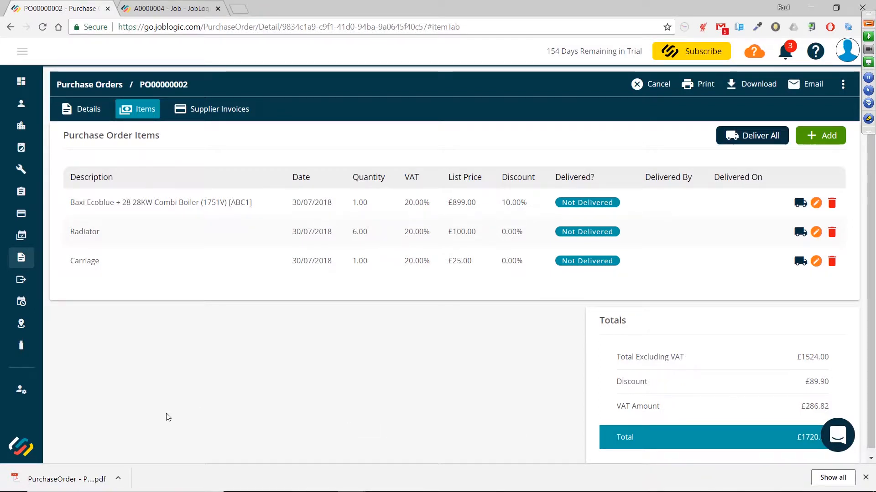
Open the downloaded purchase order PDF, review its lines, totals, delivery address and instructions, then close it
click(54, 481)
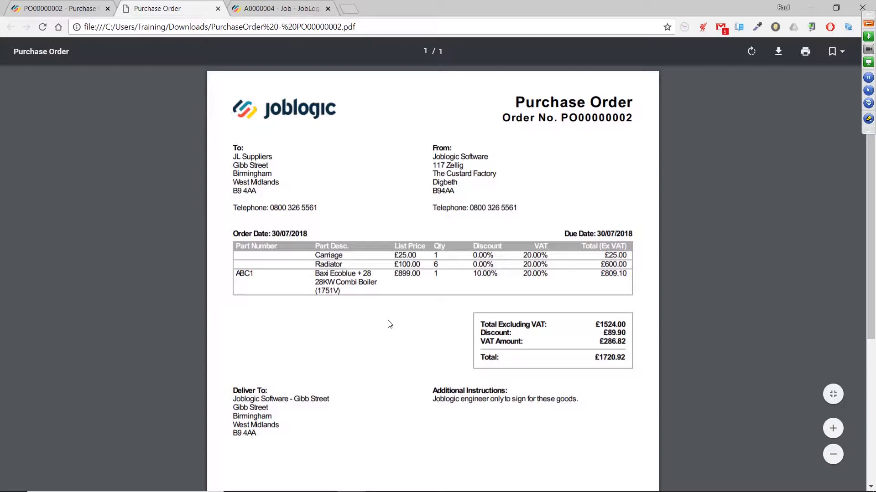
scroll(389, 324, down, 1)
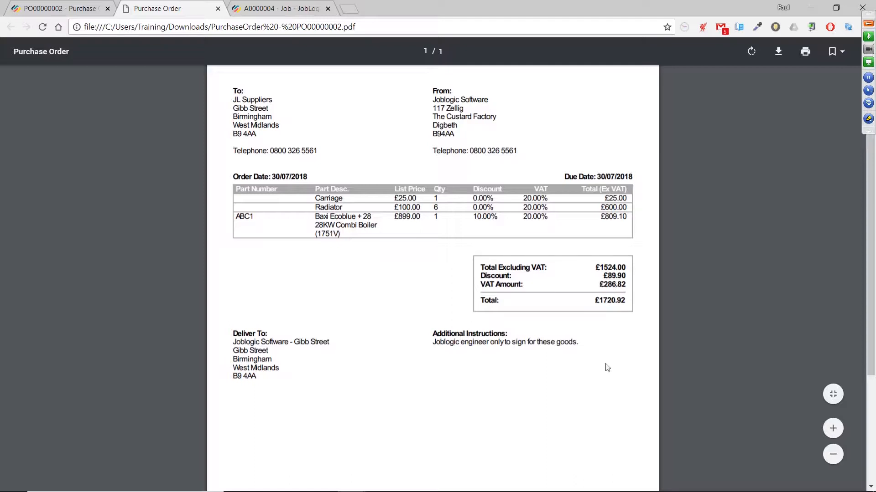
scroll(607, 368, down, 1)
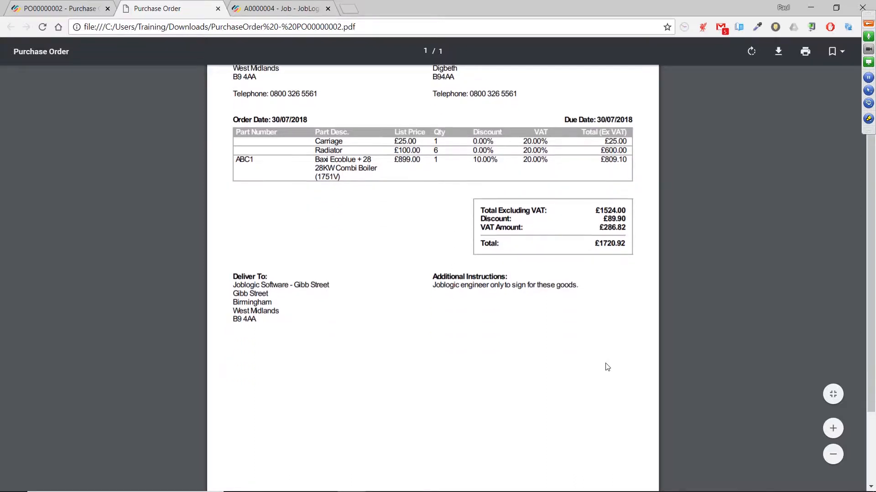
scroll(607, 363, down, 1)
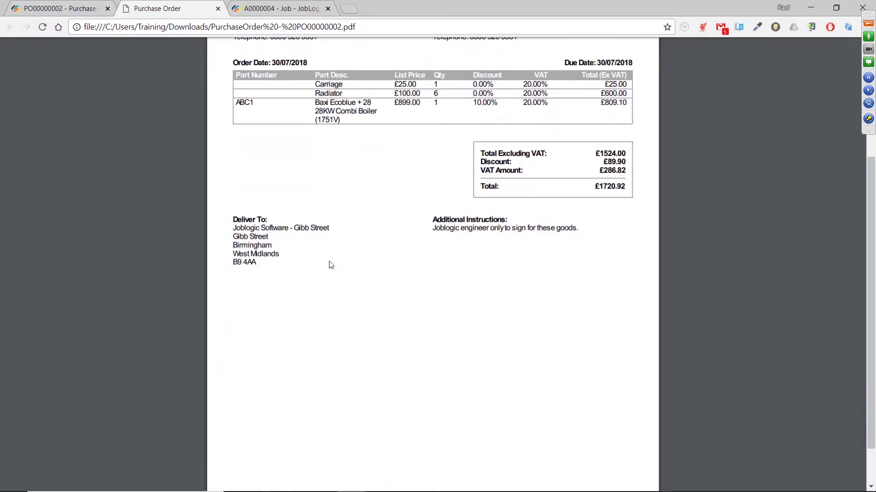
drag(433, 232, 578, 232)
click(581, 263)
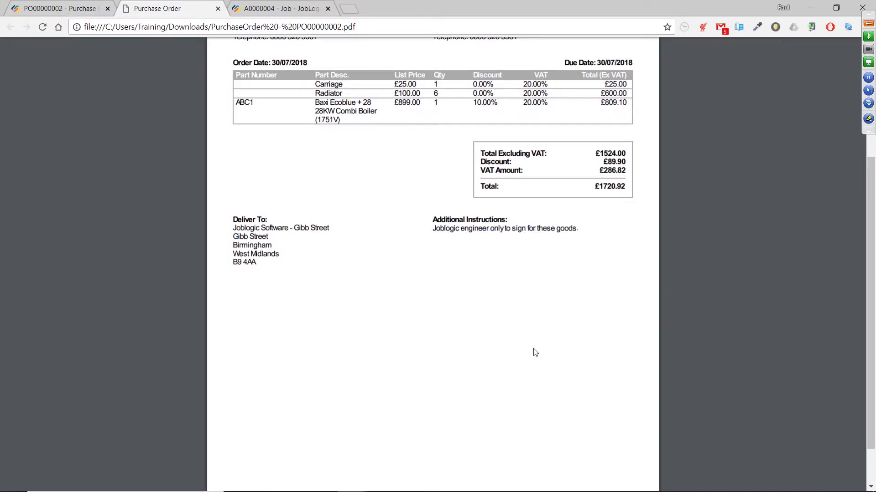
scroll(535, 352, up, 3)
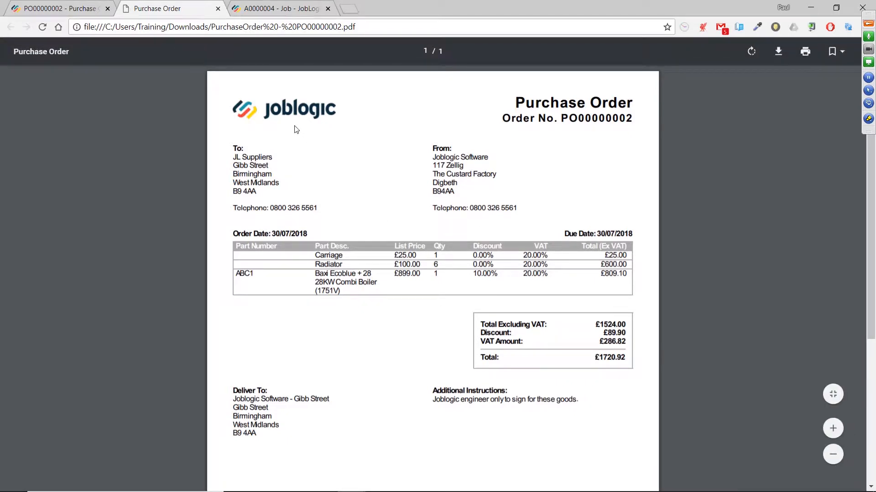
click(218, 9)
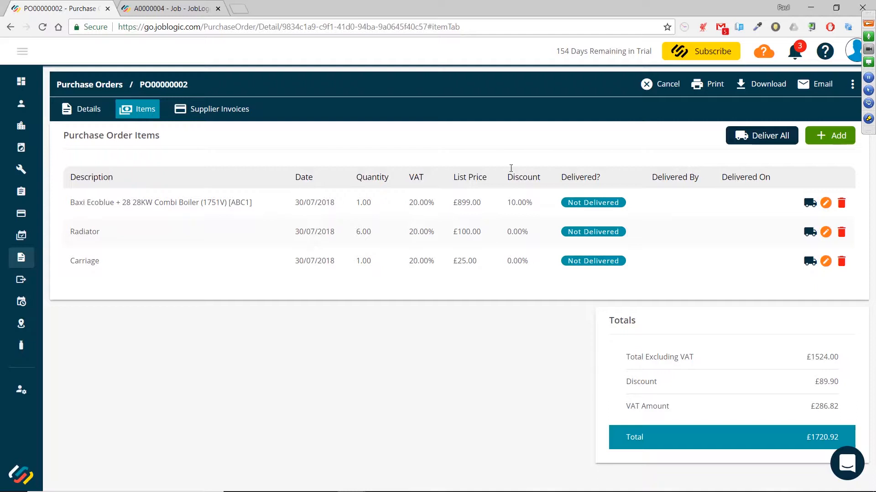
Open the printable purchase order, close it and update the order's status to Sent
click(718, 89)
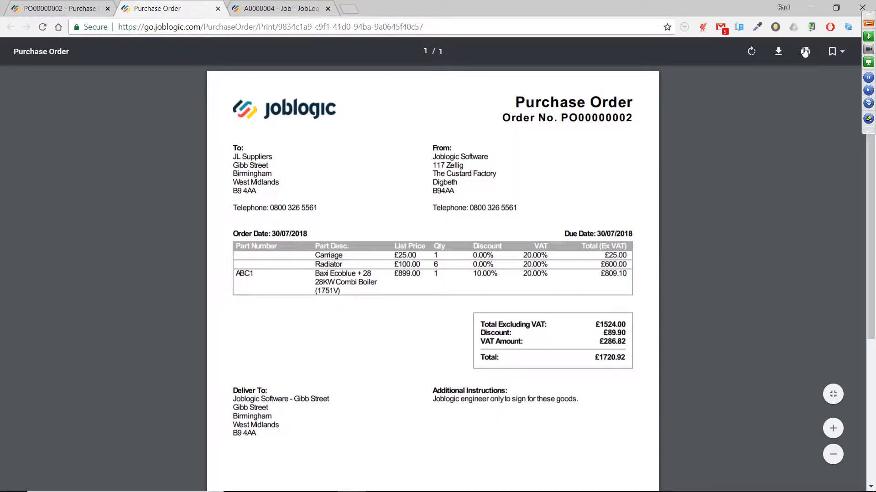
click(218, 8)
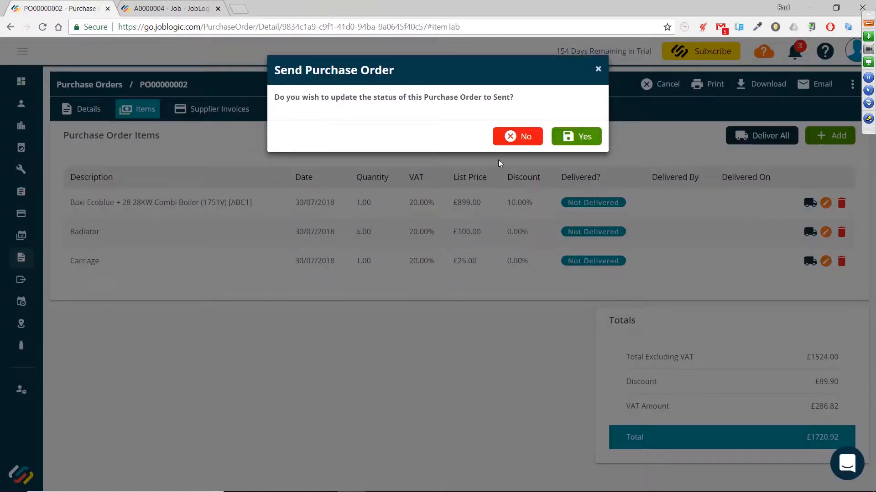
click(575, 138)
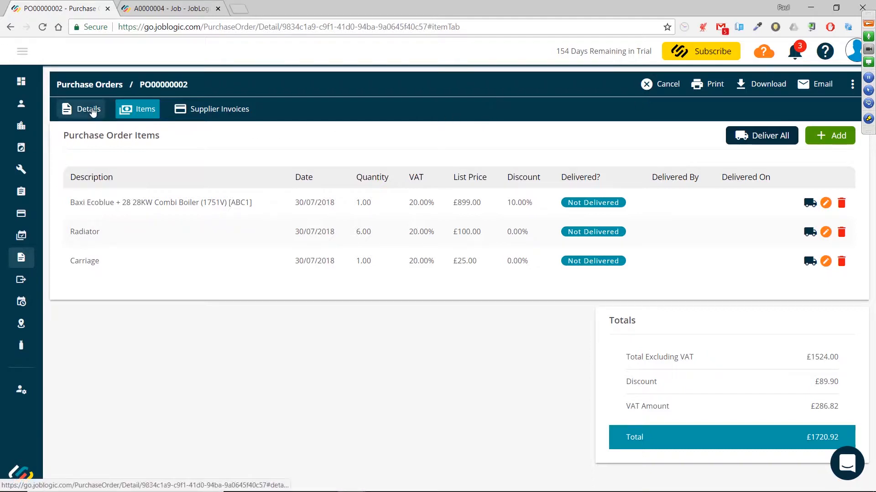
Mark the Baxi boiler and the carriage lines as delivered with delivery date 30/07/2018
click(89, 110)
scroll(334, 189, down, 1)
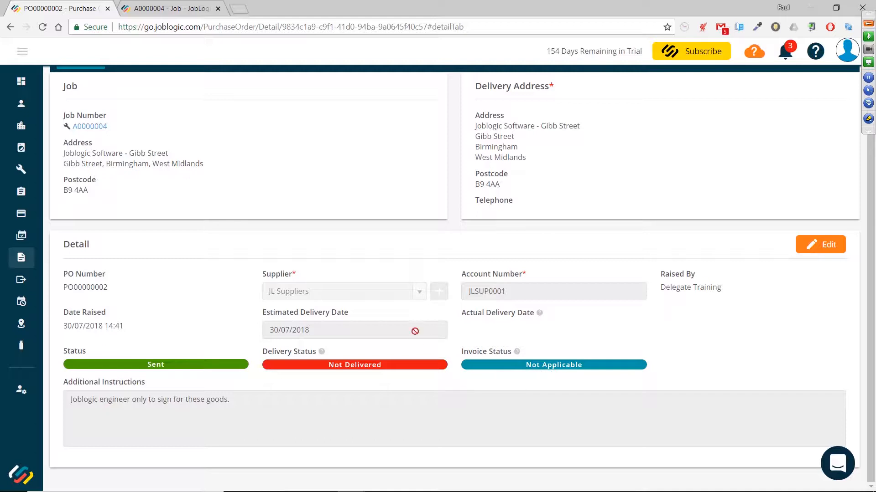
scroll(406, 328, up, 1)
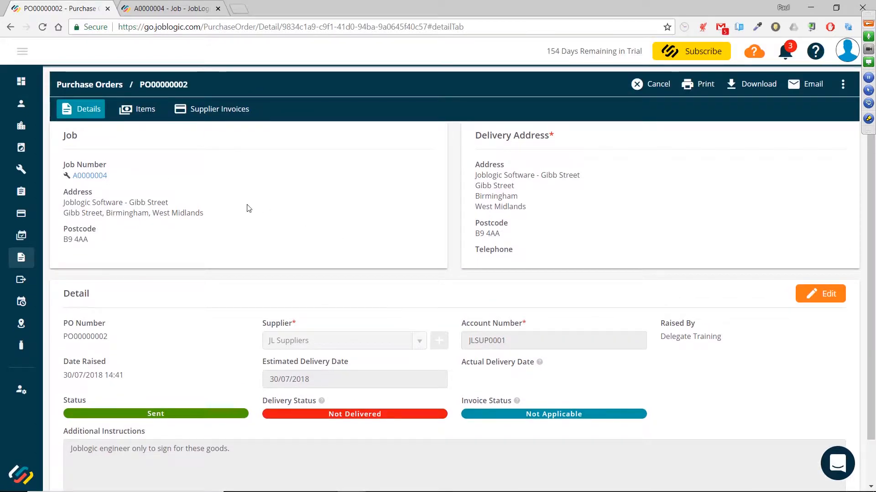
click(140, 115)
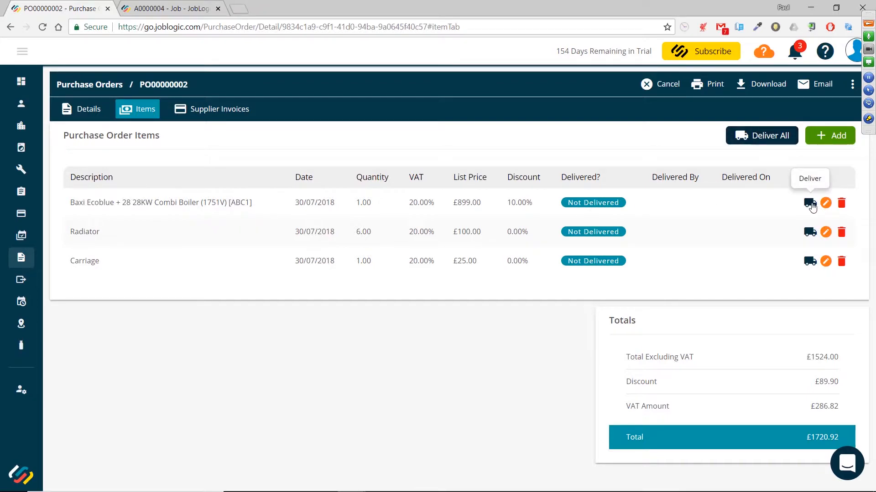
click(811, 204)
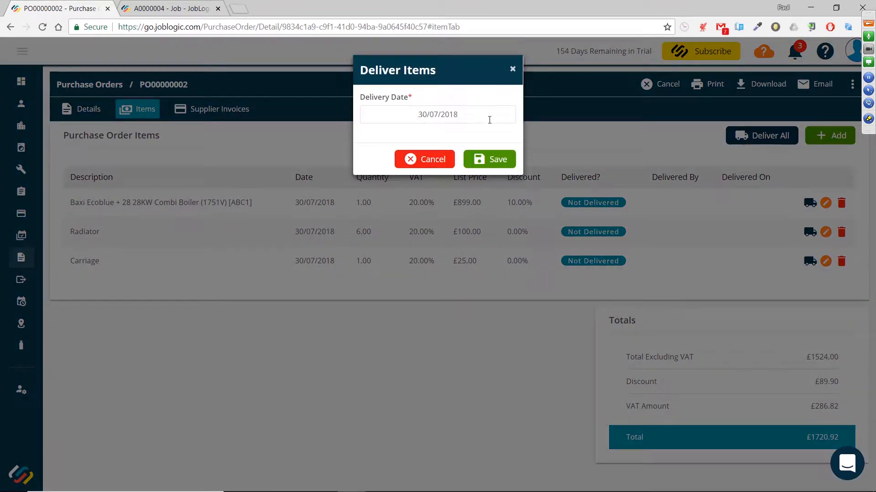
click(480, 158)
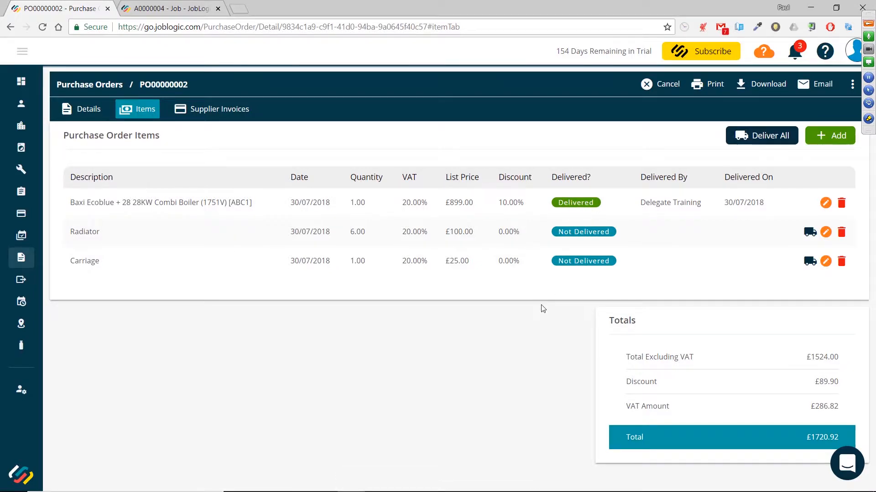
click(810, 261)
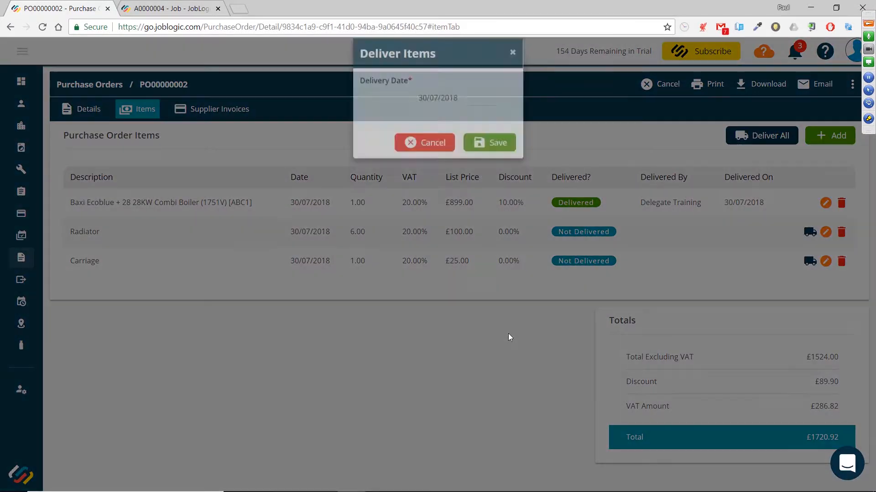
click(489, 164)
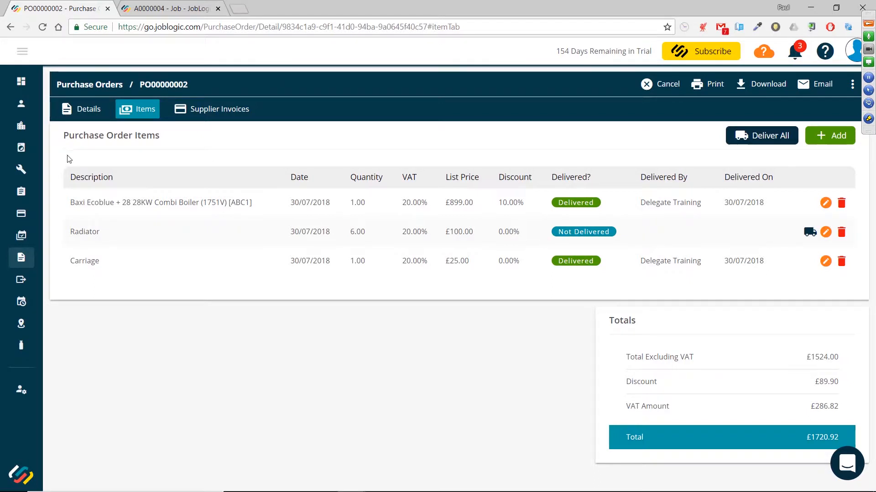
Open the purchase orders list in a new tab and close the old job tab
click(79, 111)
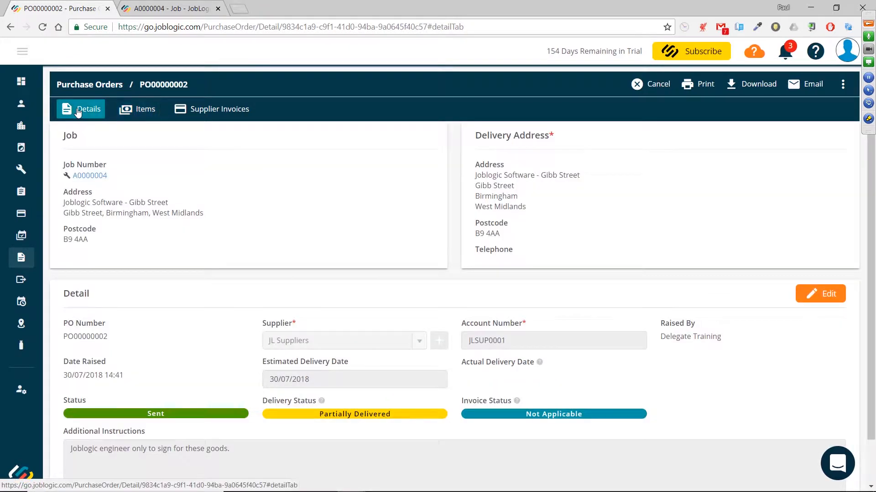
scroll(351, 346, down, 1)
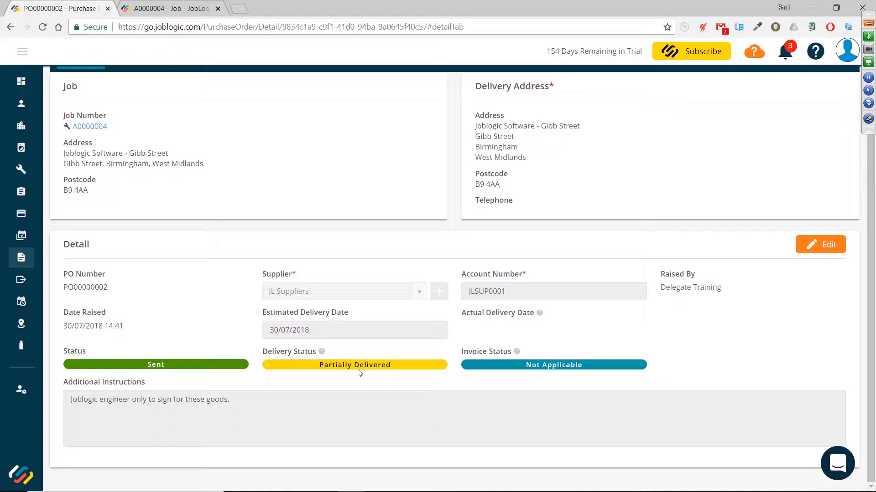
mouse_move(30, 260)
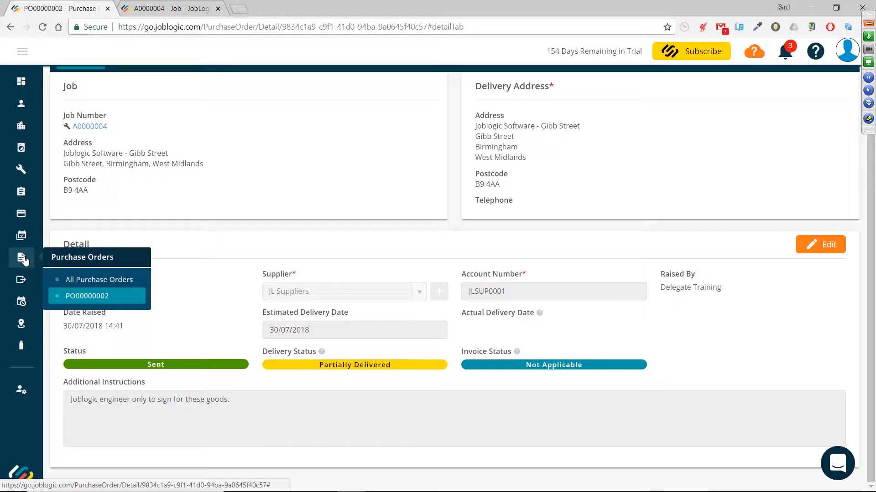
right_click(97, 283)
click(136, 291)
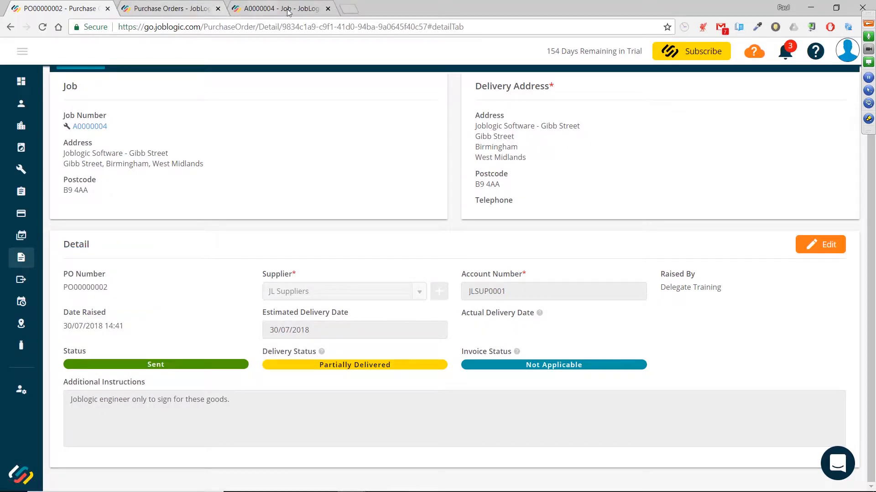
click(327, 8)
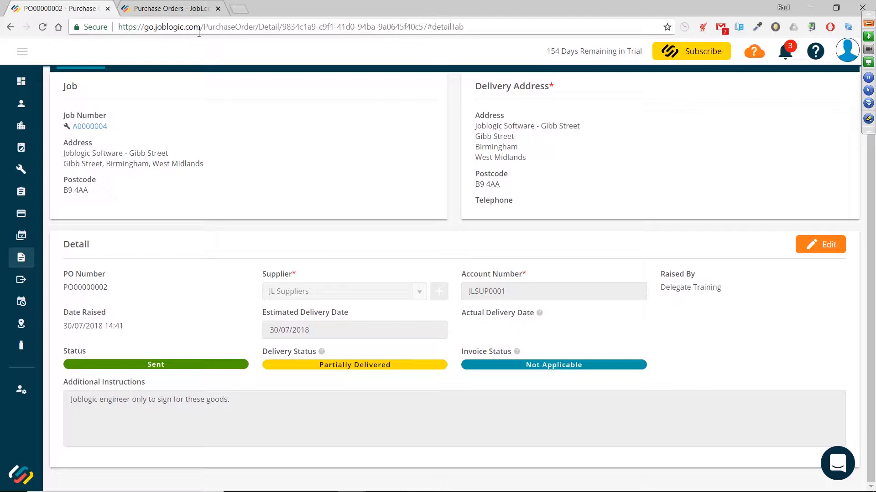
click(169, 9)
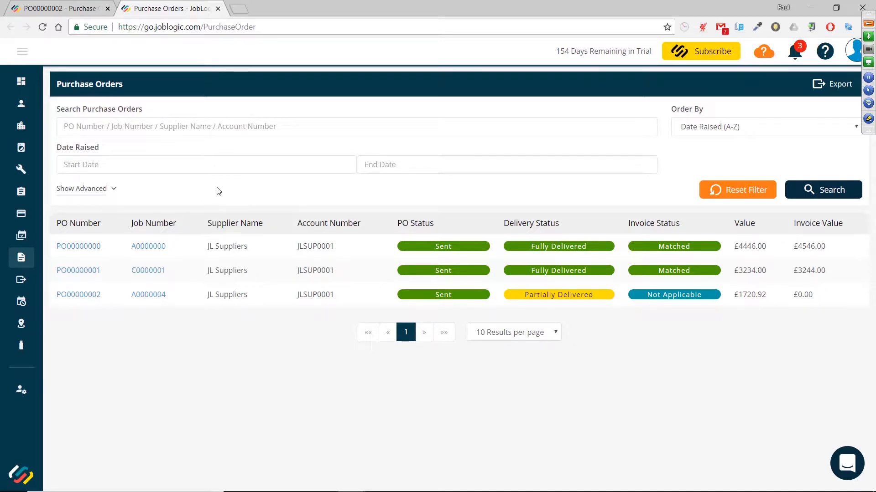
Filter the purchase orders list by delivery status Not Delivered and Partially Delivered
click(111, 189)
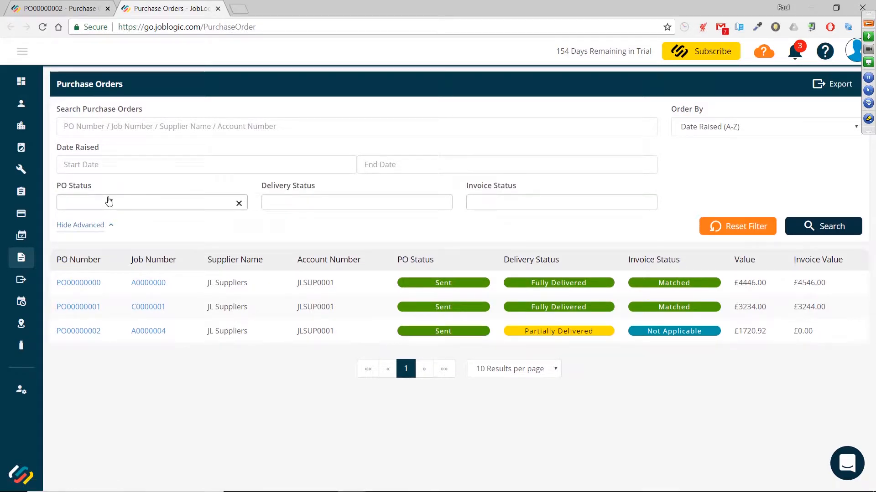
click(365, 203)
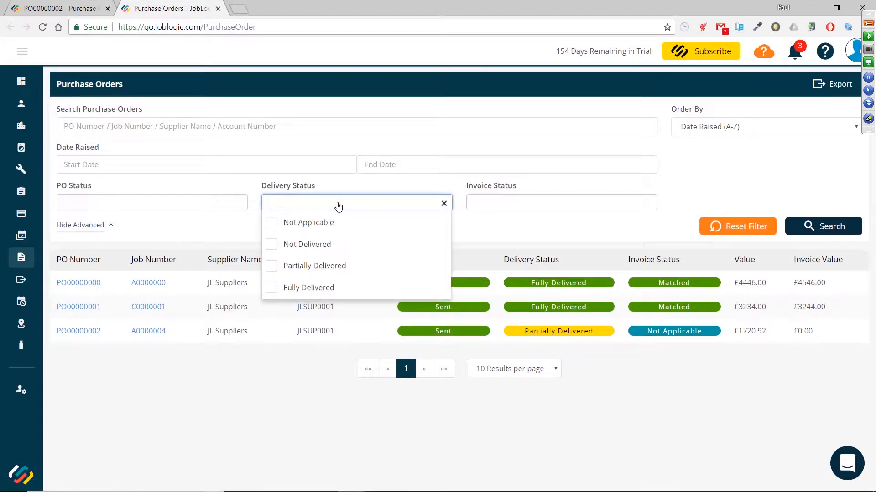
click(274, 245)
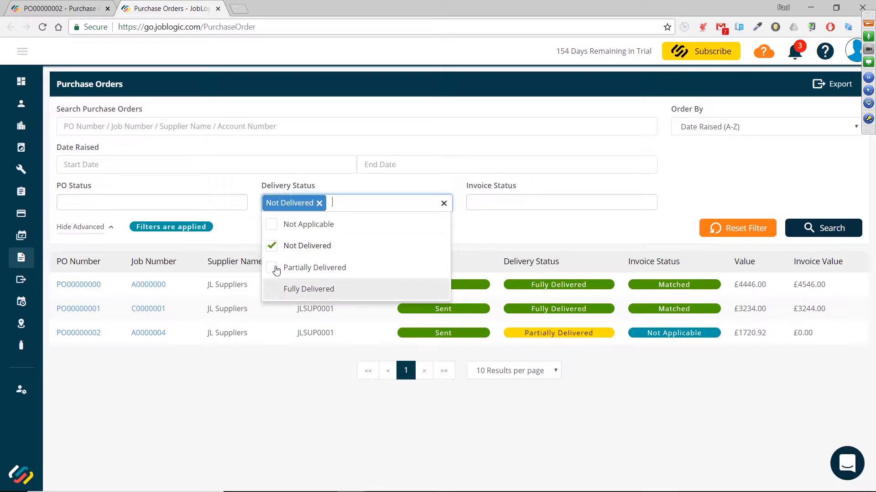
click(276, 269)
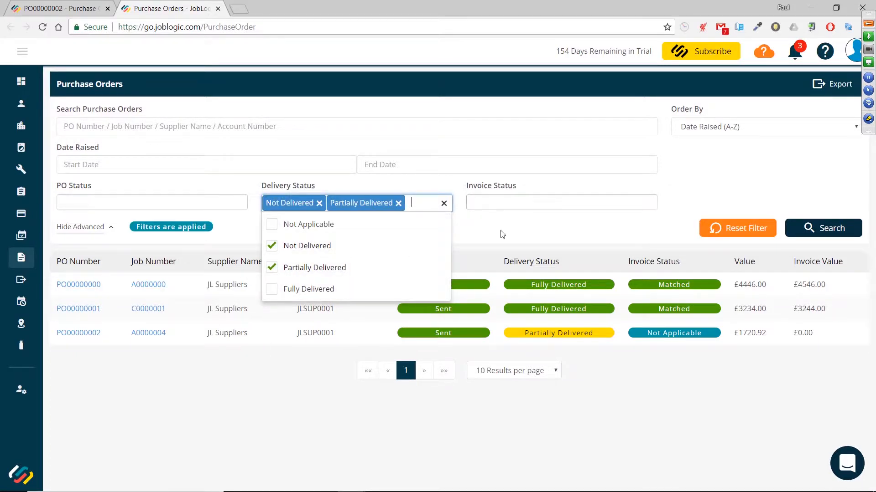
click(825, 228)
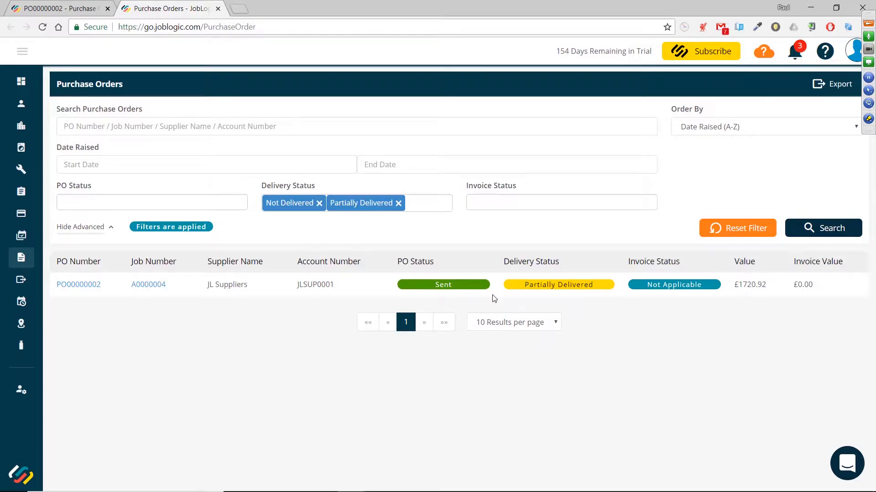
Remove both delivery status filters and search the purchase orders again
click(399, 203)
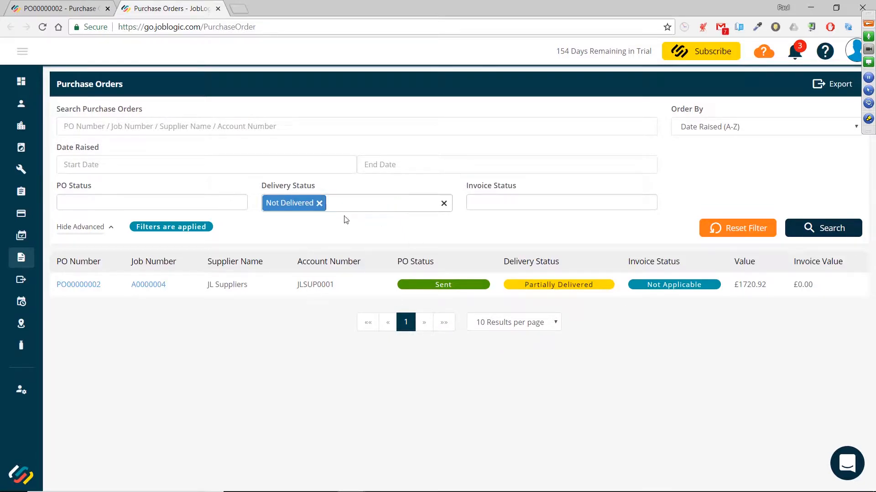
click(319, 203)
click(810, 228)
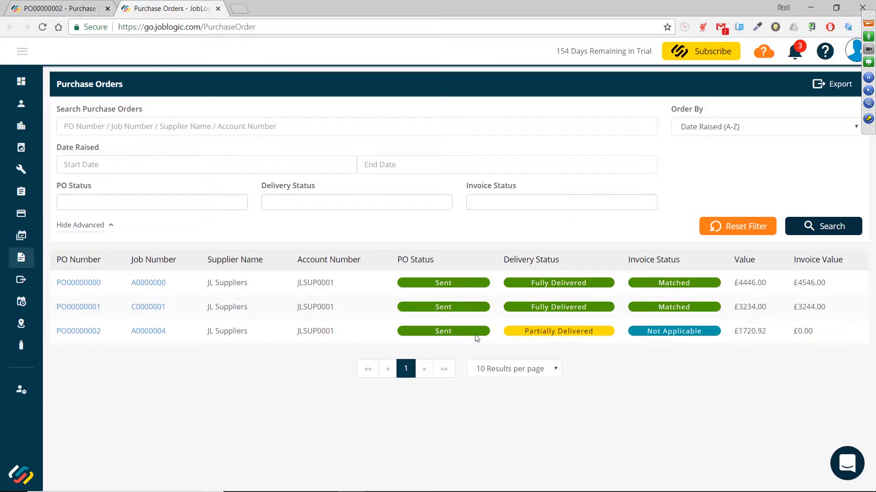
Return to the purchase order and mark the radiator line as delivered on 30/07/2018
click(78, 10)
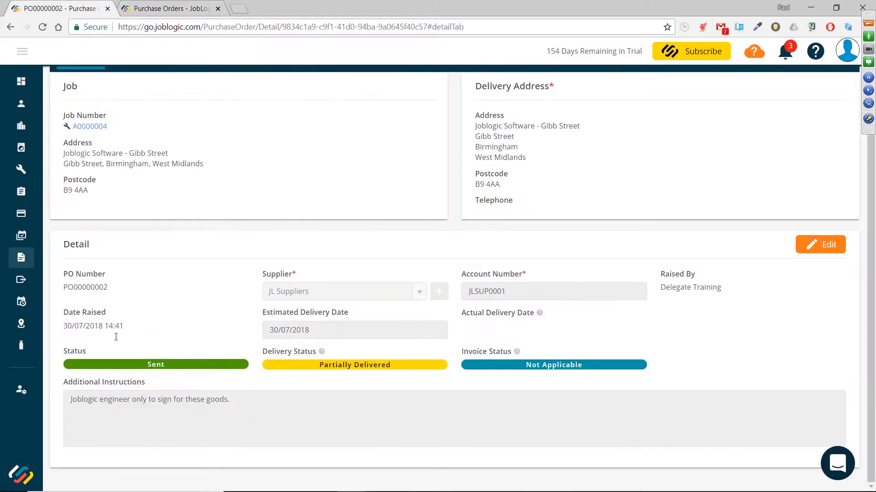
scroll(335, 422, up, 1)
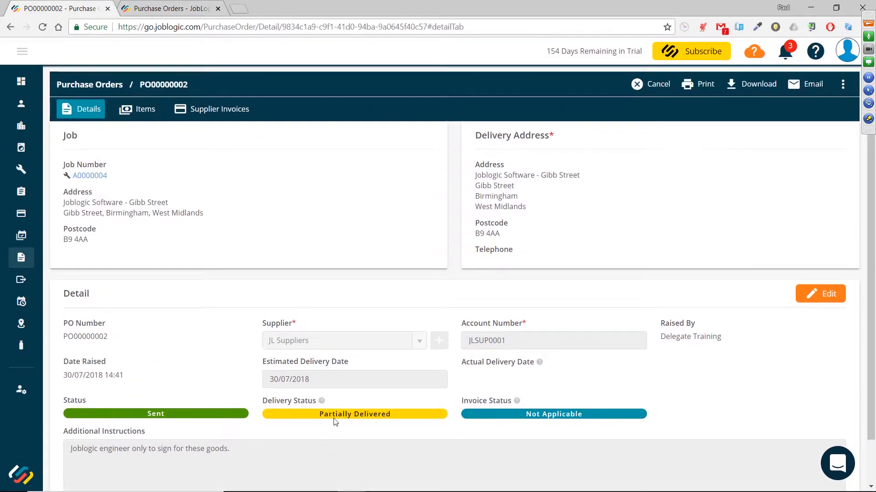
click(141, 116)
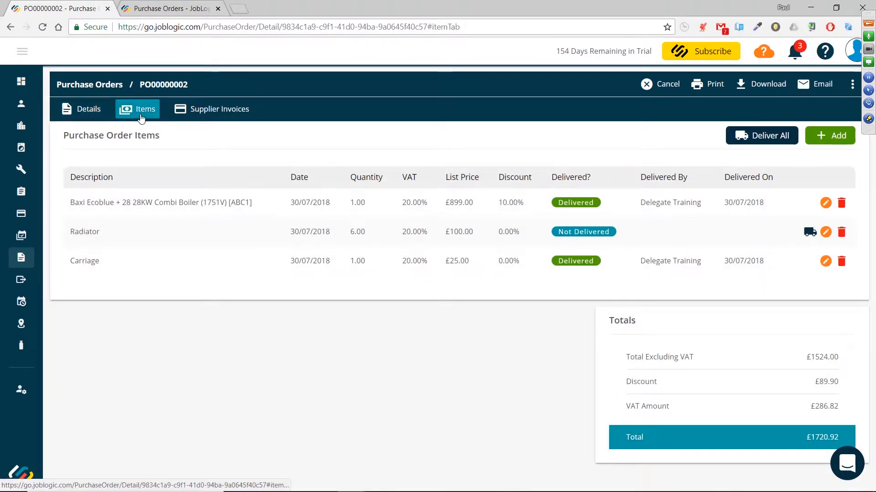
click(94, 110)
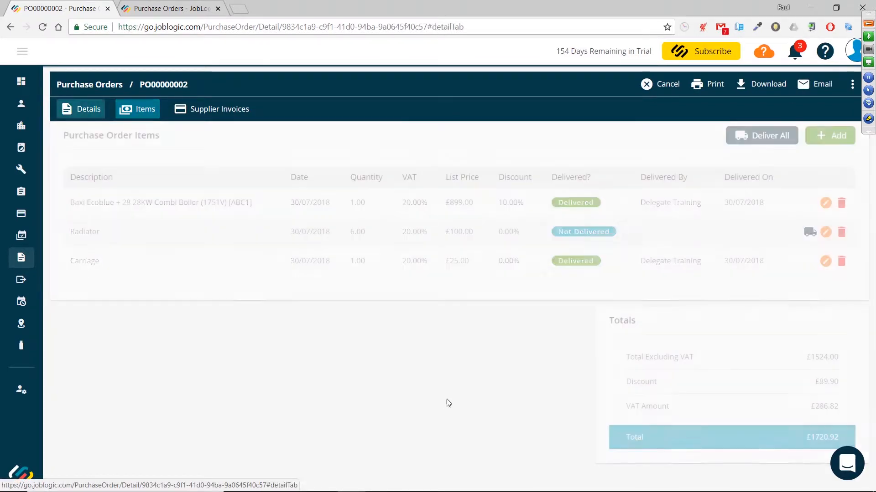
click(136, 114)
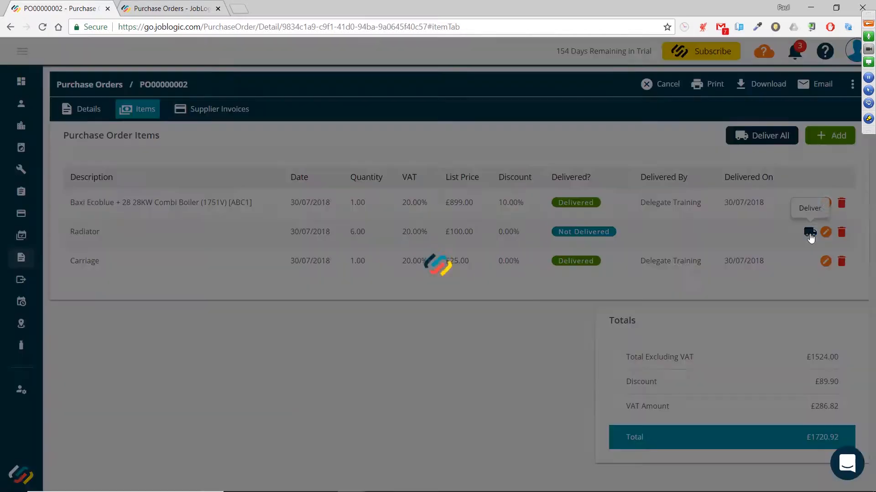
click(809, 233)
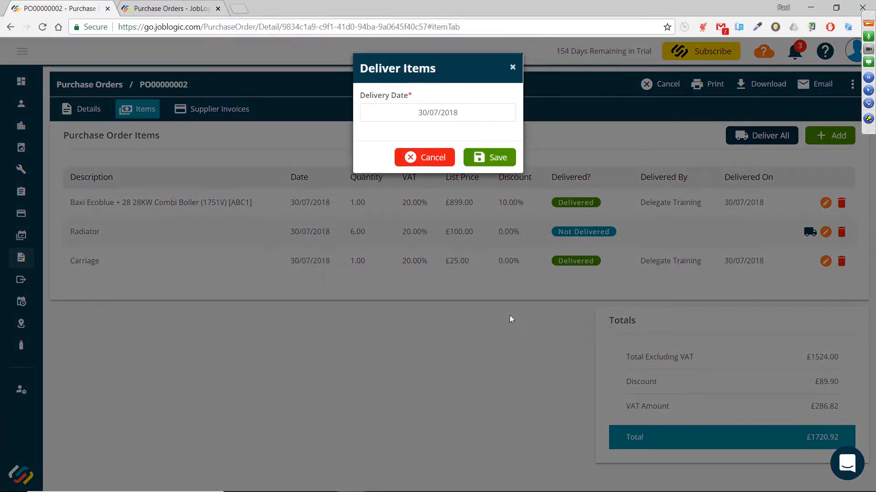
click(486, 164)
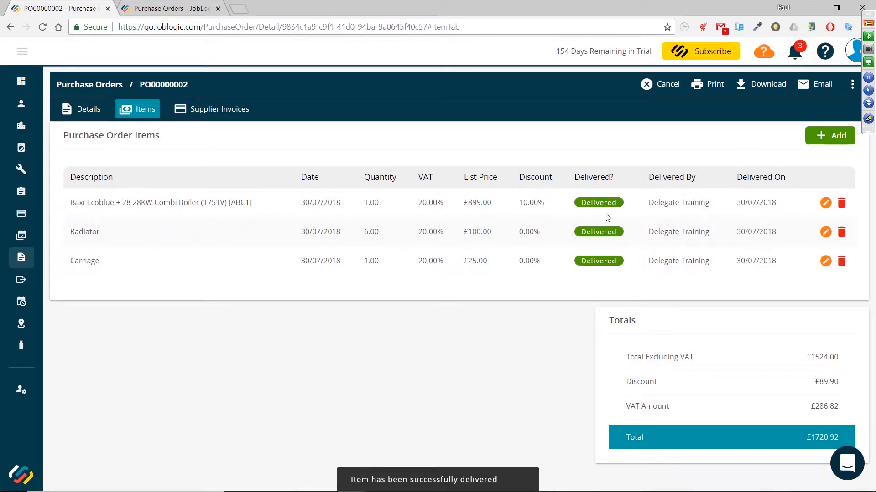
Open job A0000004 from the purchase order in a new tab
click(73, 111)
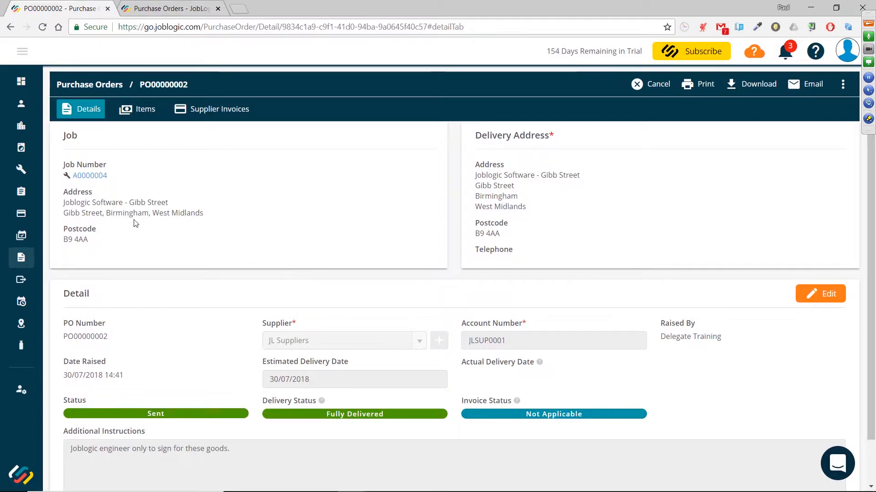
right_click(92, 180)
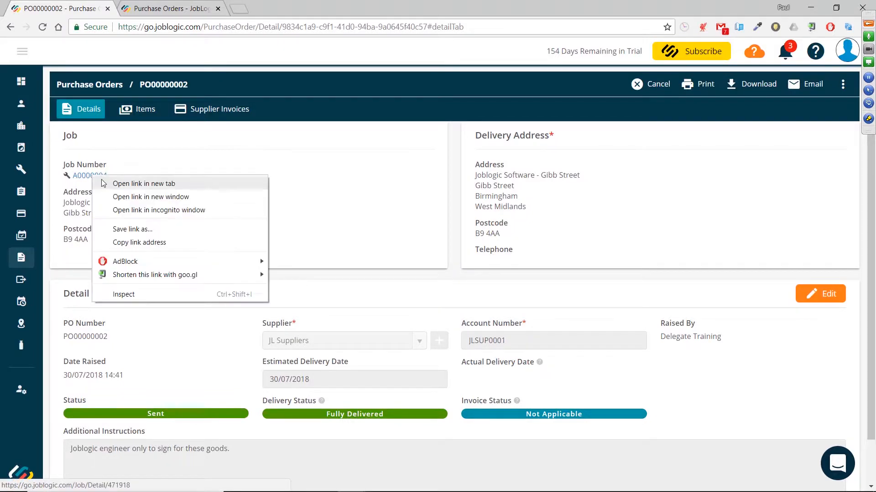
click(128, 184)
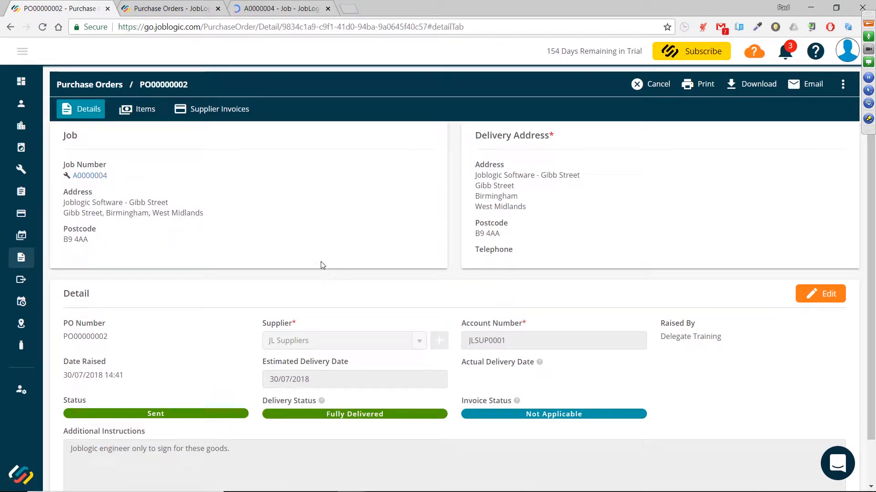
click(277, 9)
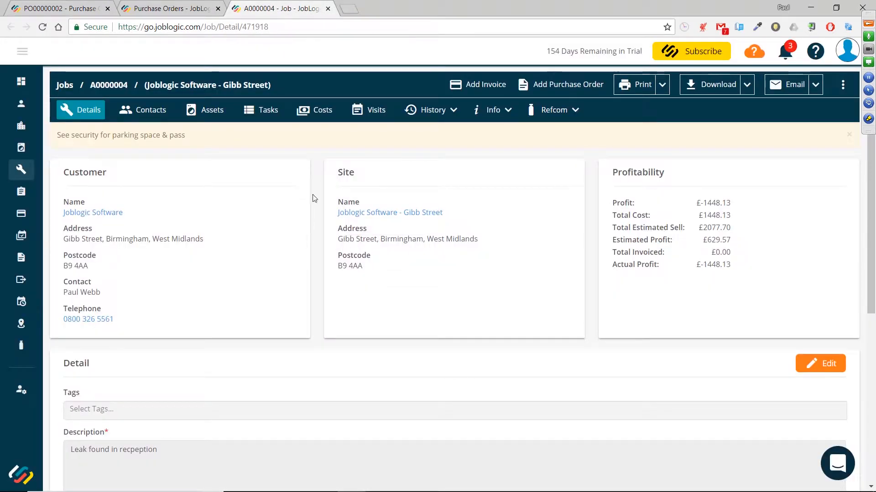
Review the job's material costs for the boiler, carriage and radiator lines
click(307, 114)
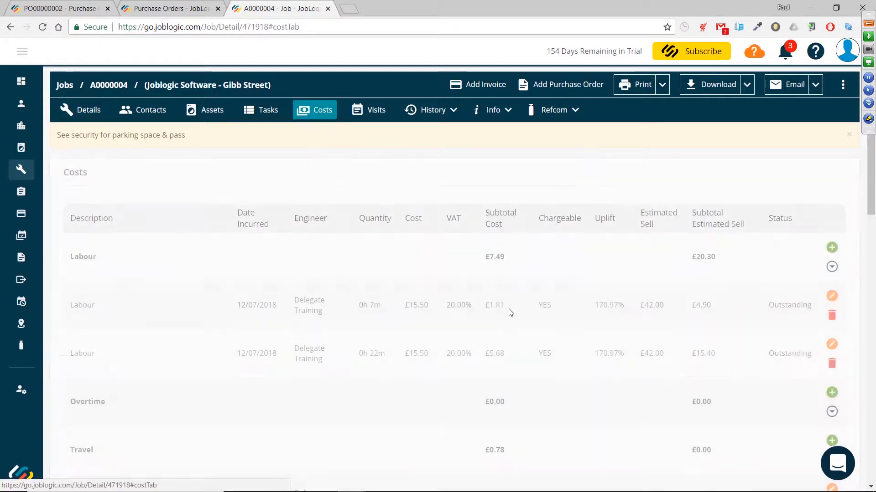
scroll(507, 289, down, 5)
scroll(505, 288, down, 9)
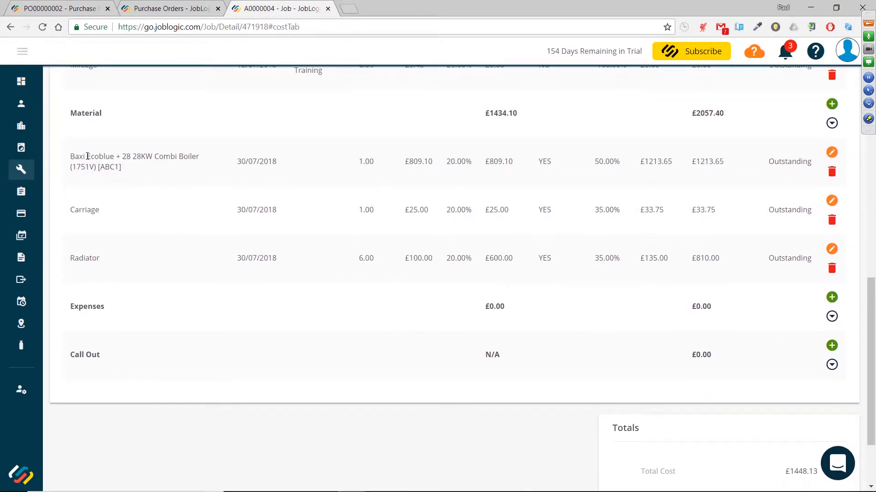
drag(70, 157, 815, 271)
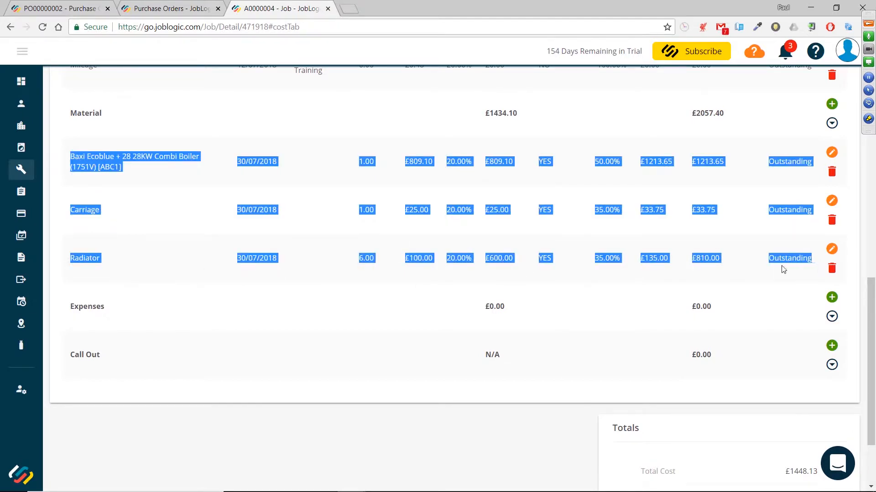
click(319, 281)
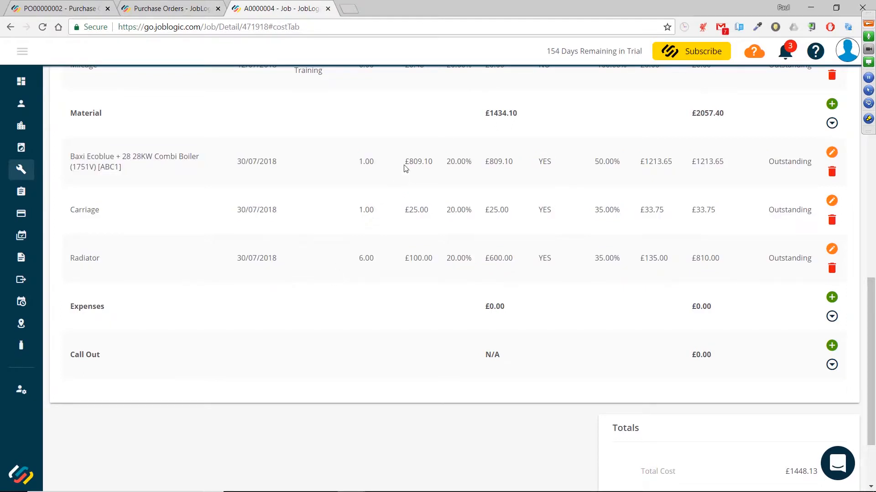
Scroll through the job's full cost breakdown, from the labour lines down to the totals and estimated profit
scroll(406, 164, up, 1)
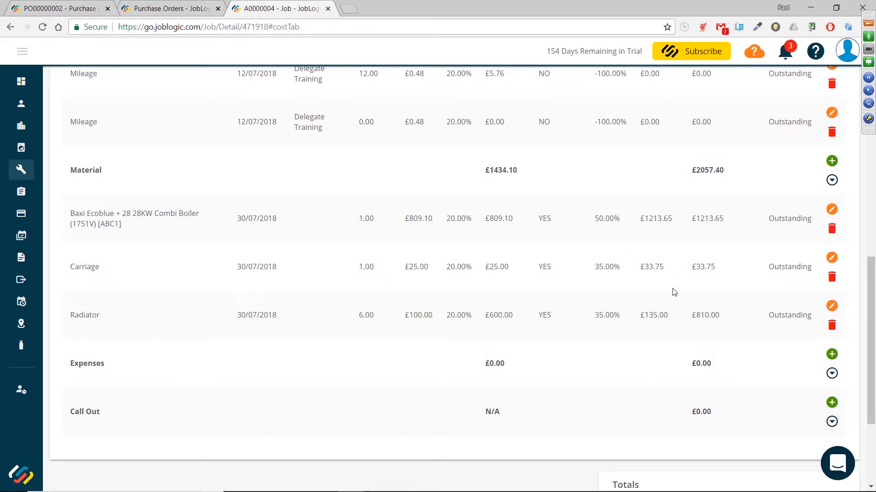
scroll(614, 282, down, 1)
scroll(625, 264, down, 2)
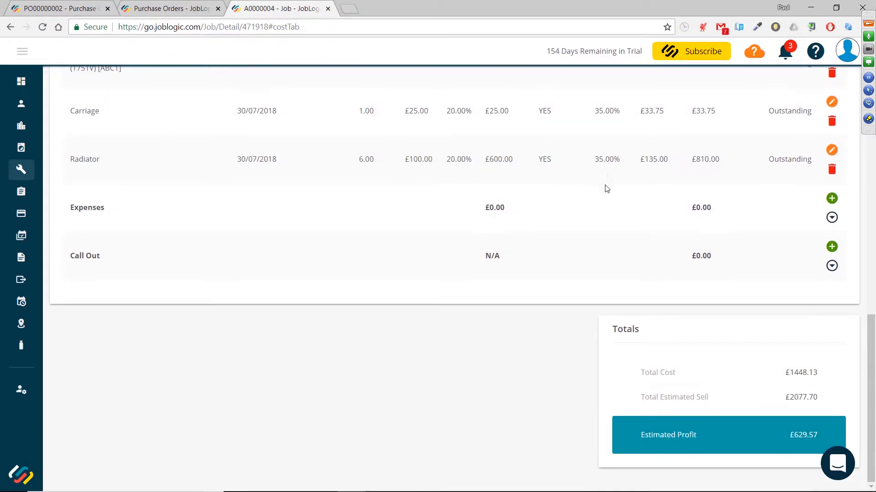
scroll(611, 244, up, 6)
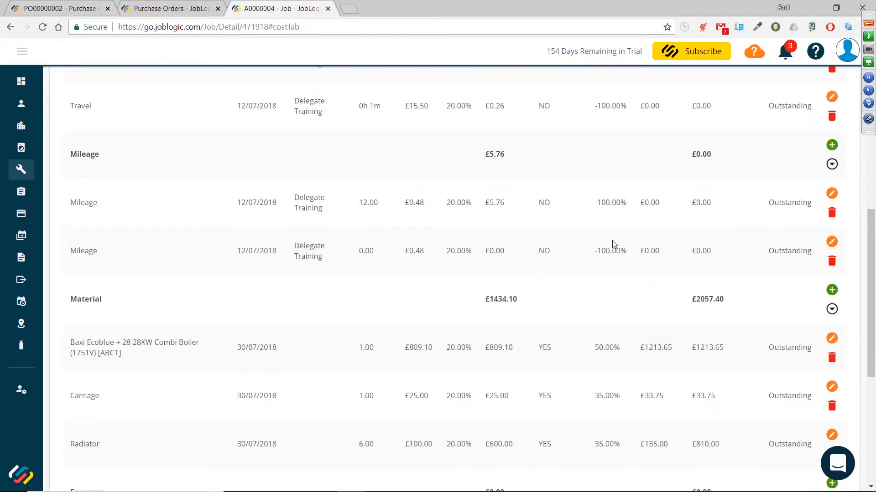
scroll(614, 244, up, 10)
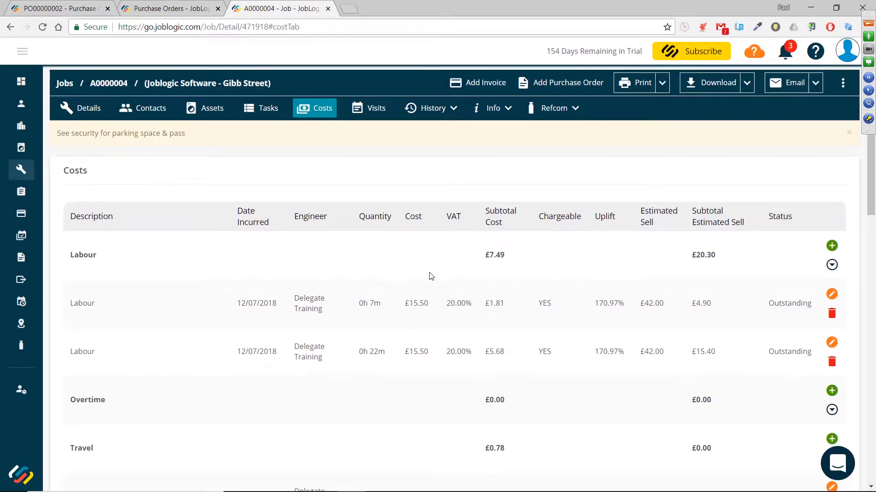
scroll(430, 275, down, 8)
scroll(430, 276, down, 5)
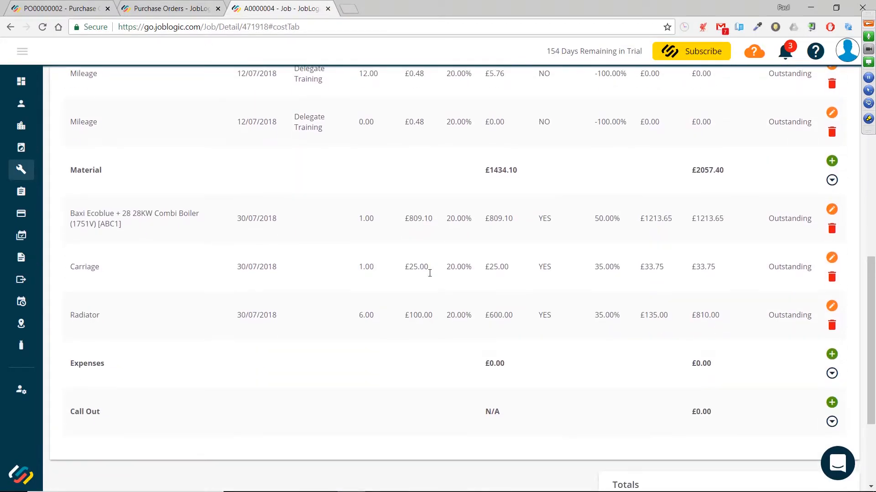
scroll(429, 273, up, 10)
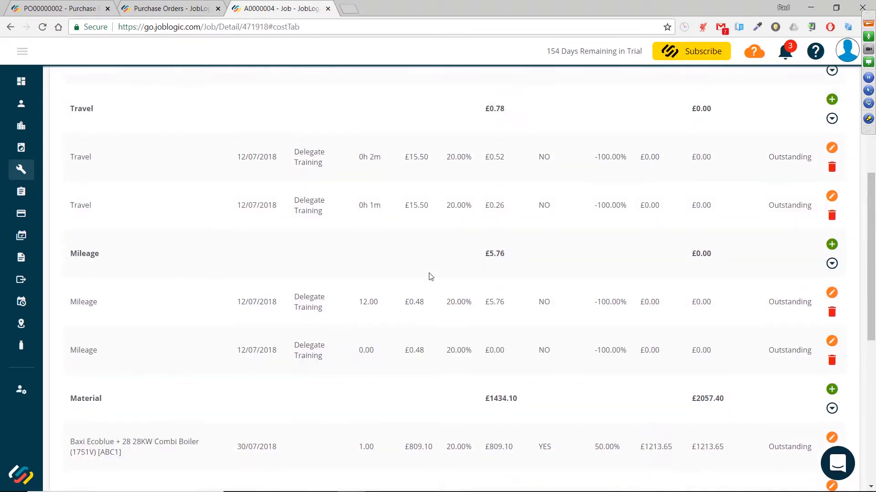
scroll(430, 277, up, 2)
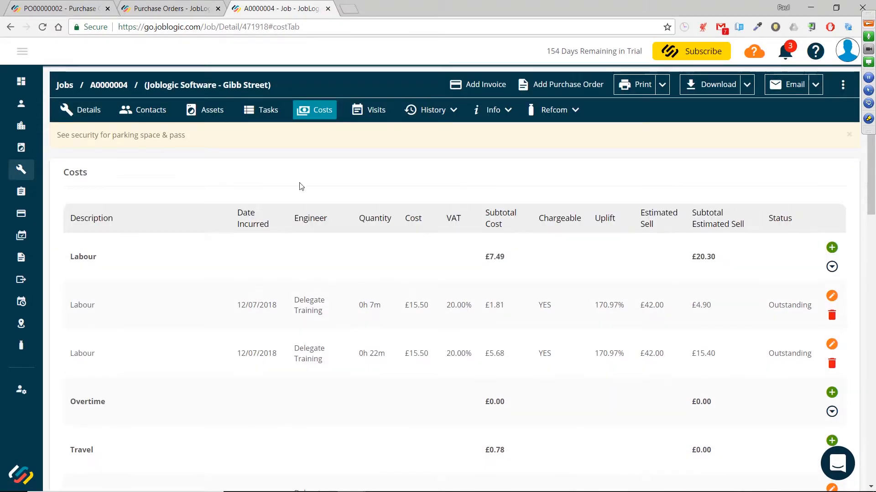
Return to purchase order PO00000002 and review its details and delivery and invoice statuses
click(150, 13)
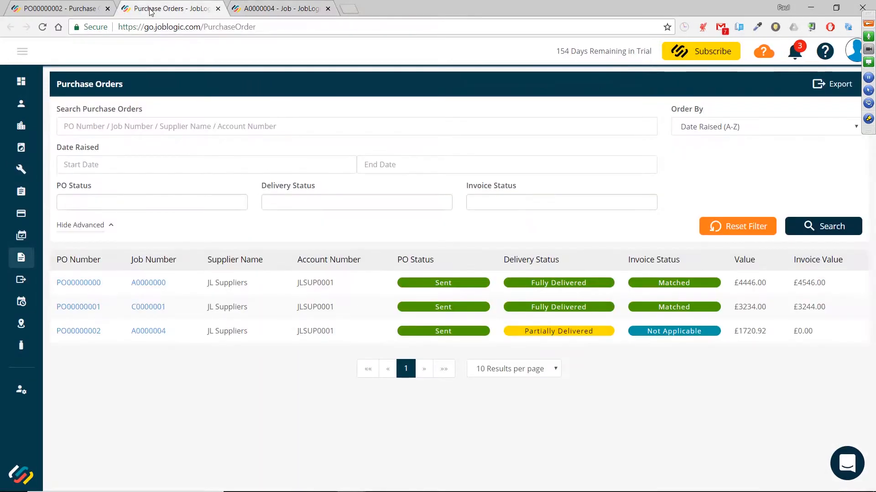
click(78, 9)
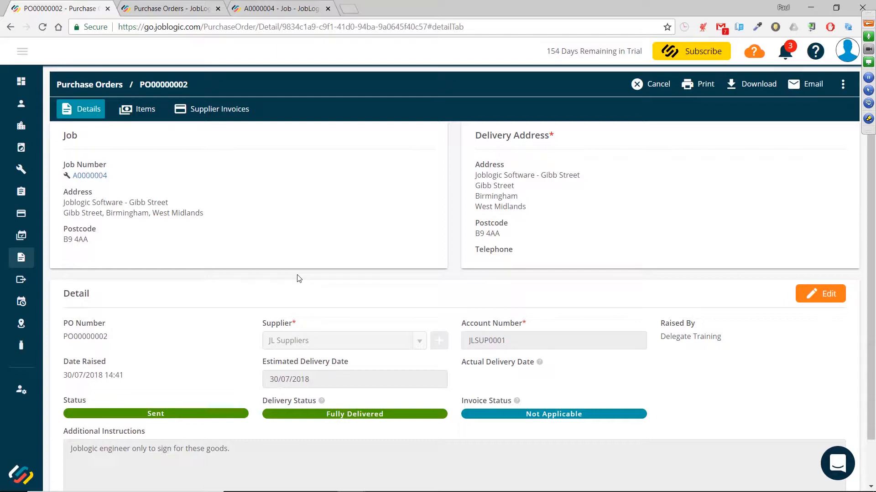
scroll(329, 265, down, 1)
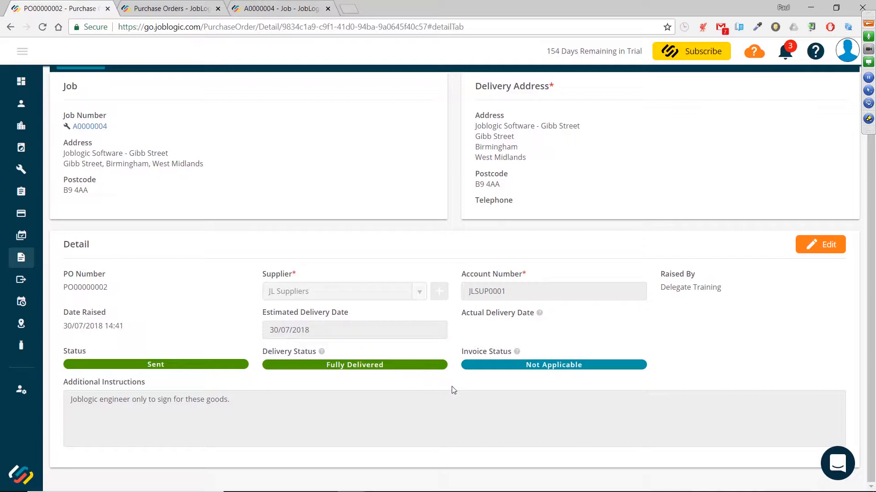
scroll(453, 389, up, 1)
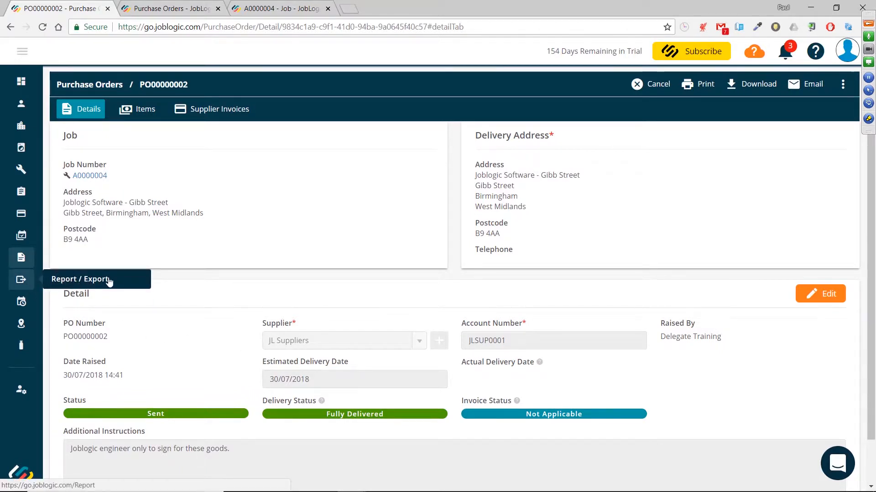
scroll(449, 311, down, 1)
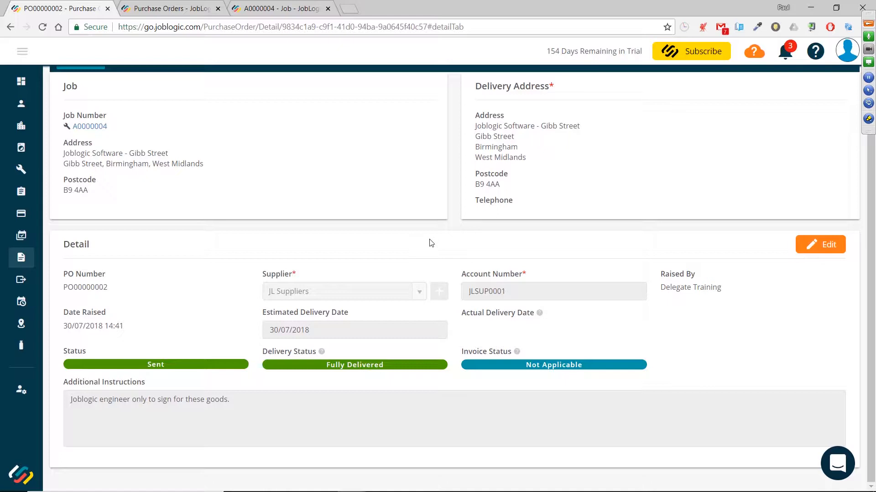
scroll(431, 243, up, 1)
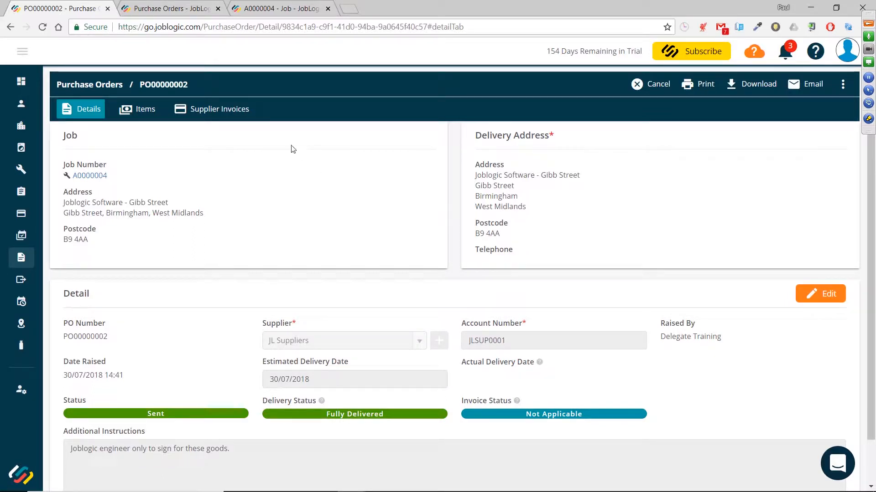
Start a new supplier invoice on the purchase order, entering the supplier's invoice number and an amount of 1820.92
click(211, 112)
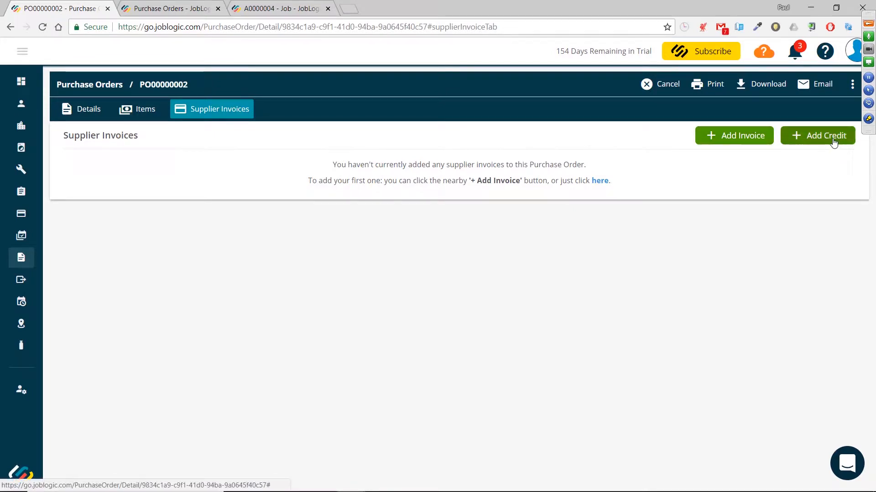
click(735, 141)
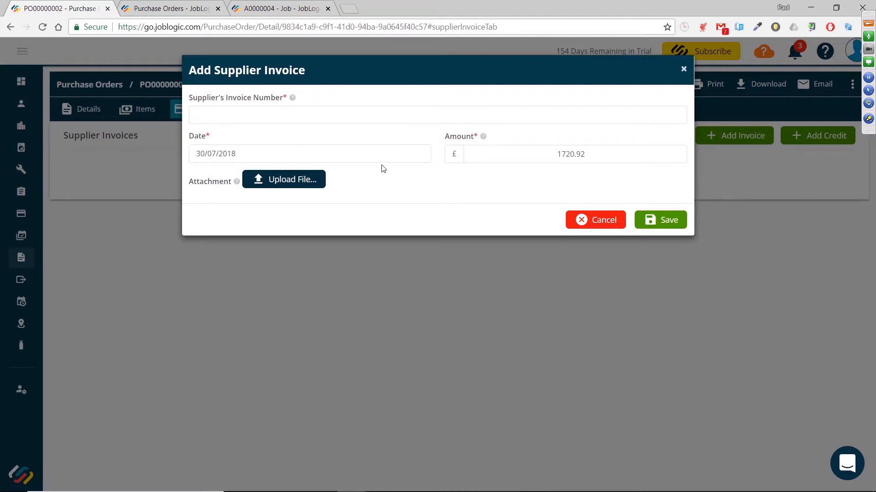
click(390, 119)
text(43574573436434)
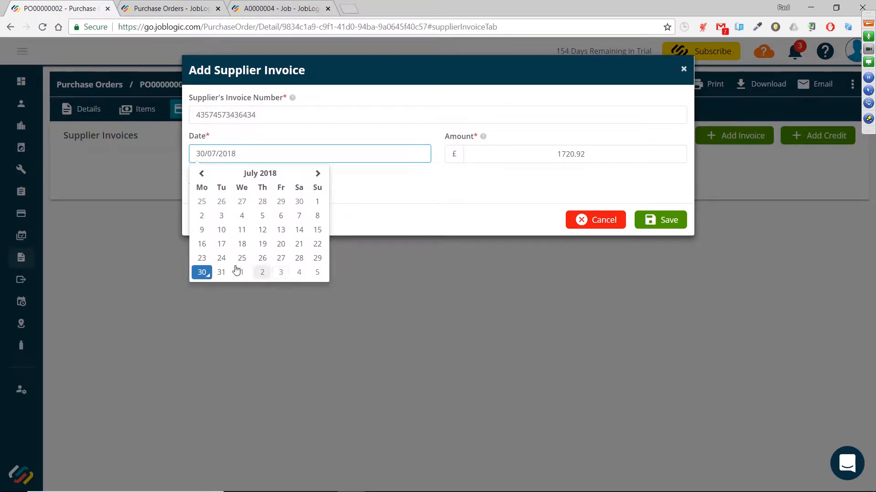
click(374, 131)
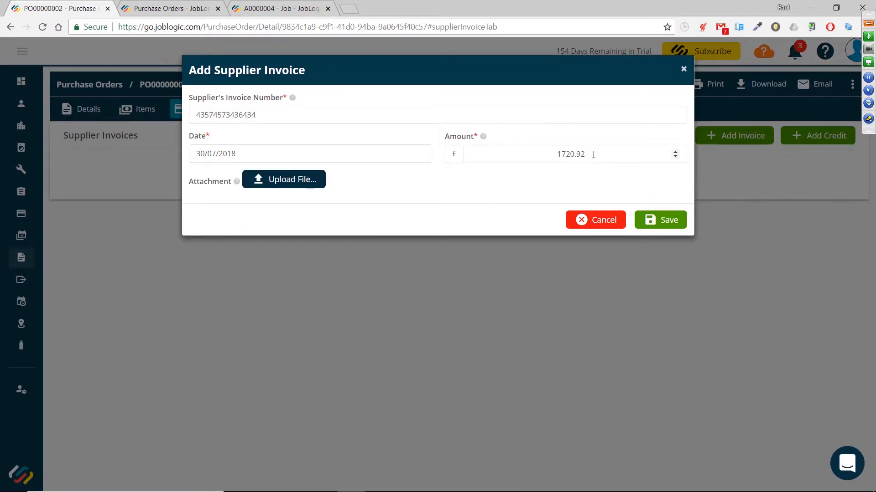
drag(587, 154, 555, 152)
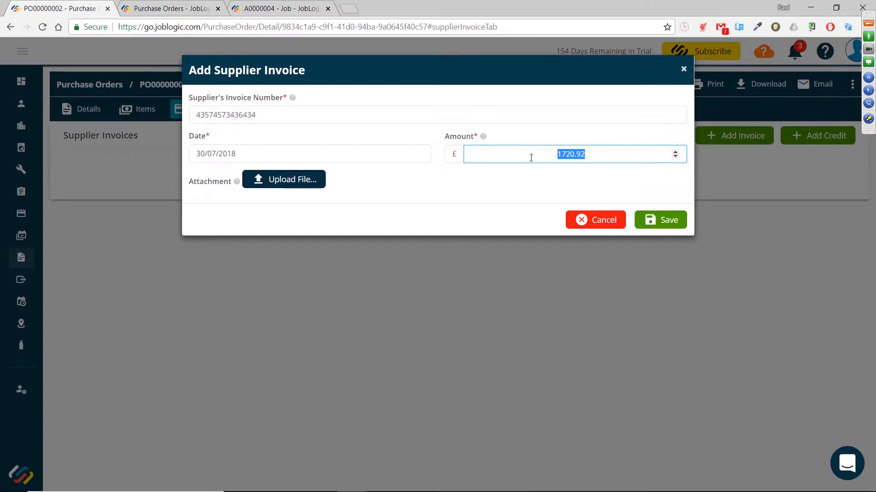
text(1820.92)
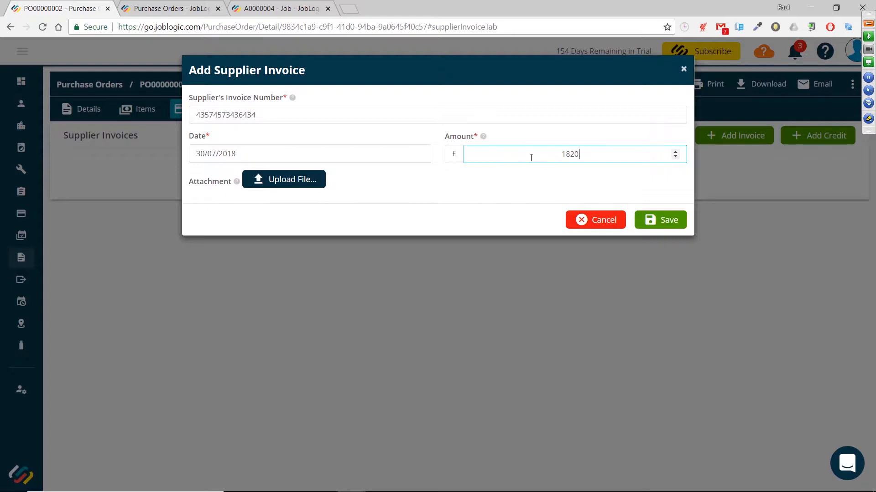
Attach the file PurchaseOrder - PO00000002.pdf to the supplier invoice and save it
click(279, 181)
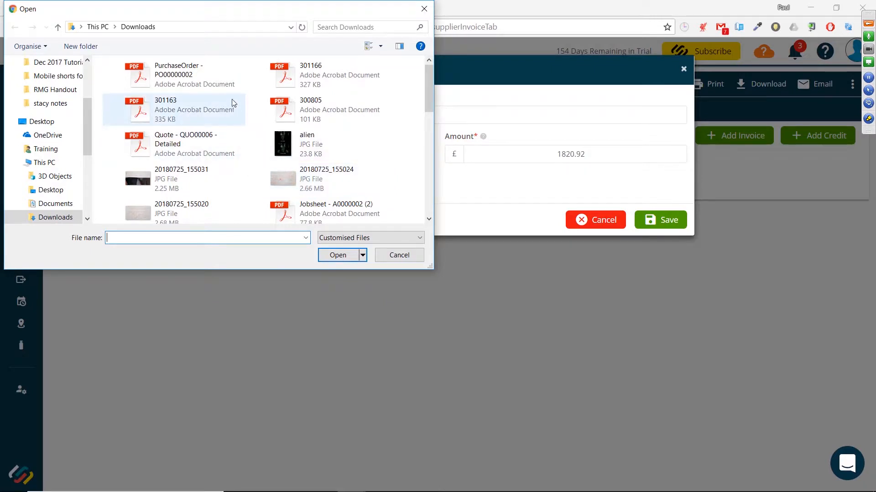
double_click(196, 72)
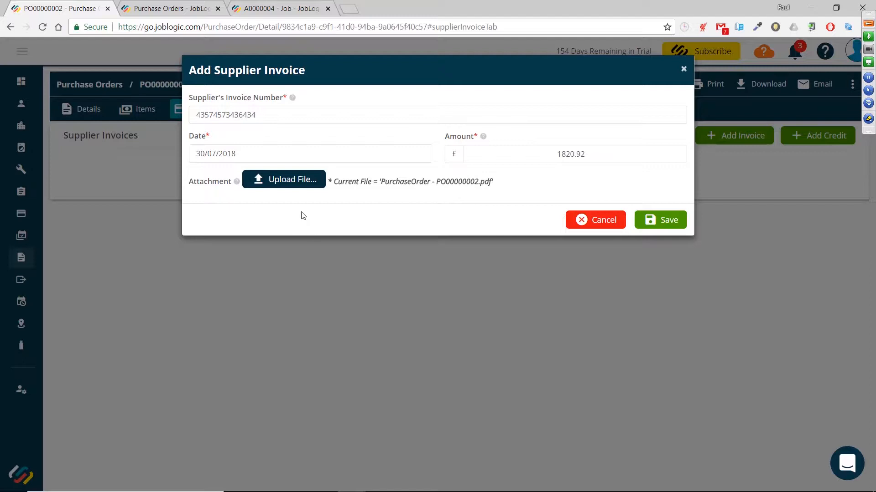
click(658, 220)
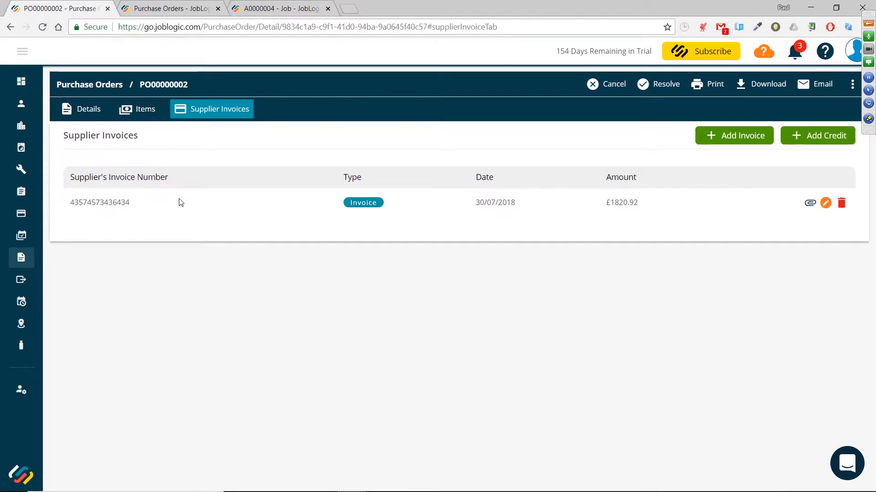
Resolve the in-query purchase order with a reason stating the adjustment was authorised by the approving person
click(88, 114)
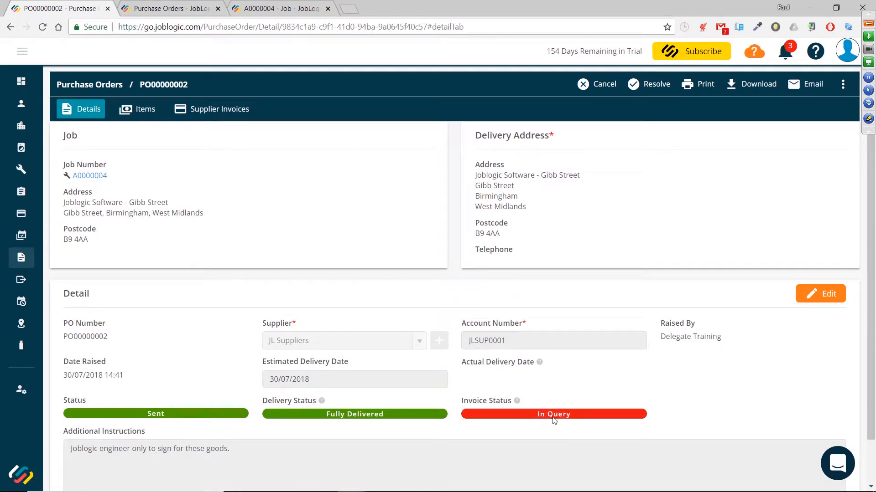
mouse_move(518, 402)
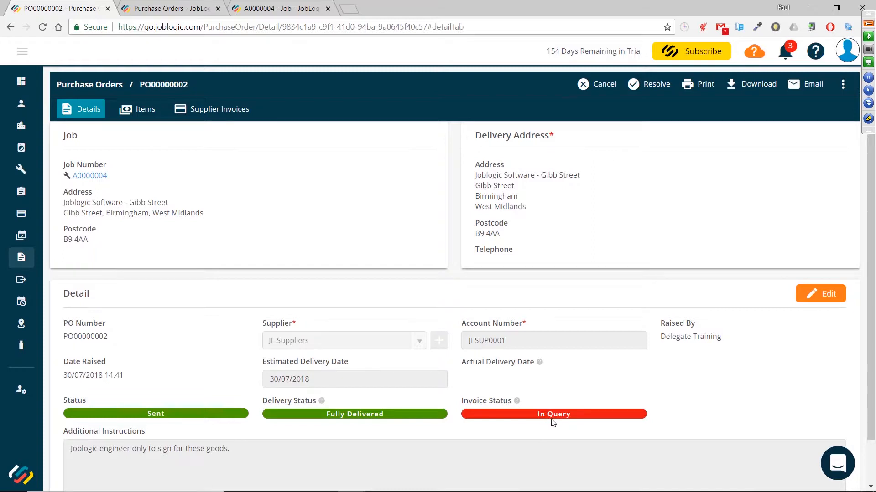
click(651, 85)
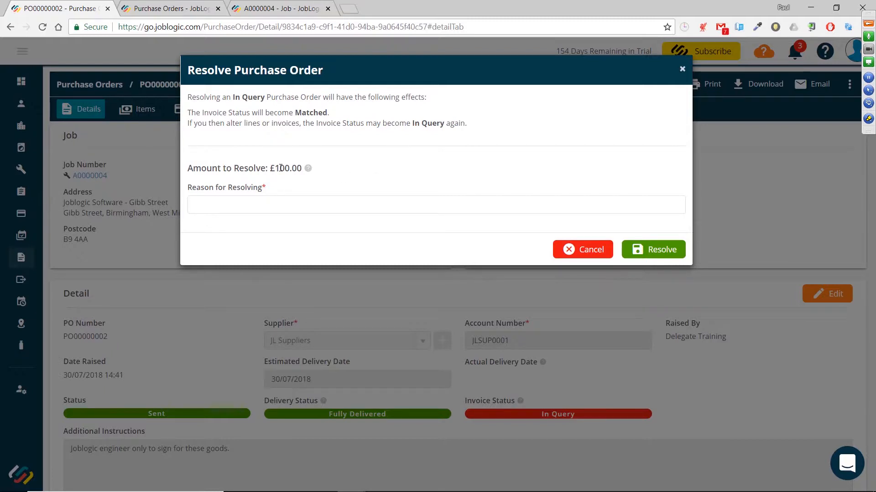
click(279, 202)
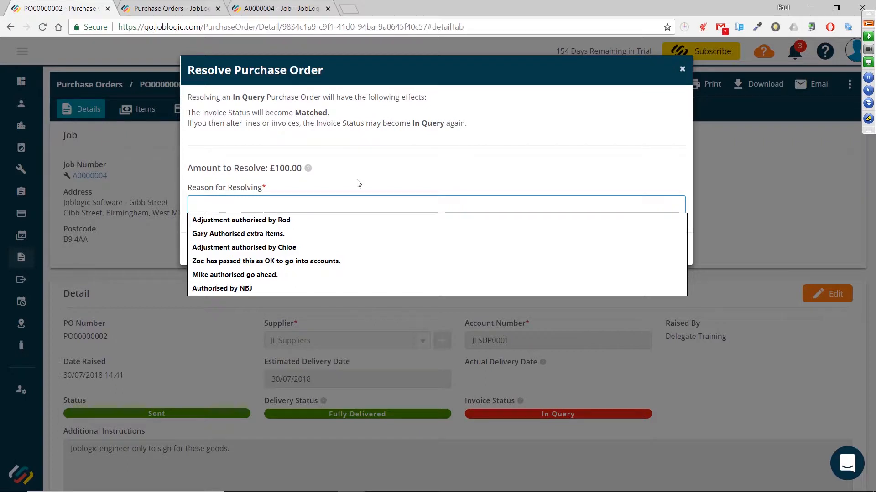
text(Adjustmen)
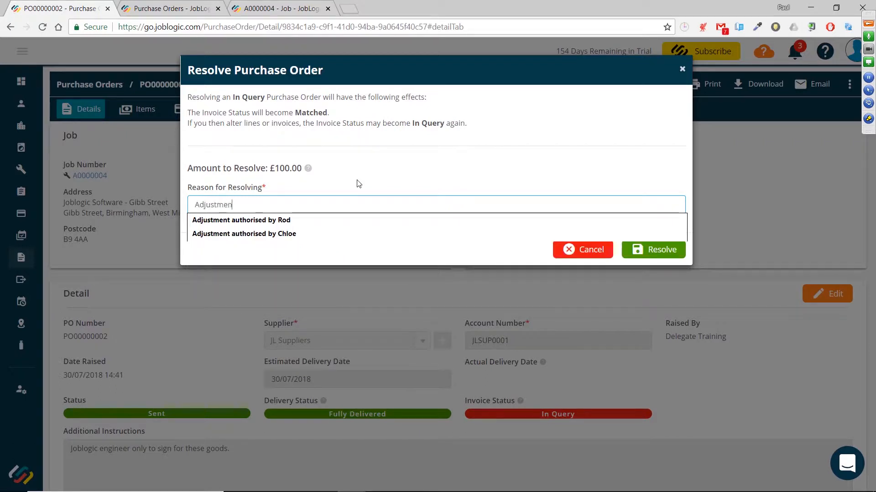
text(t authorised by frank)
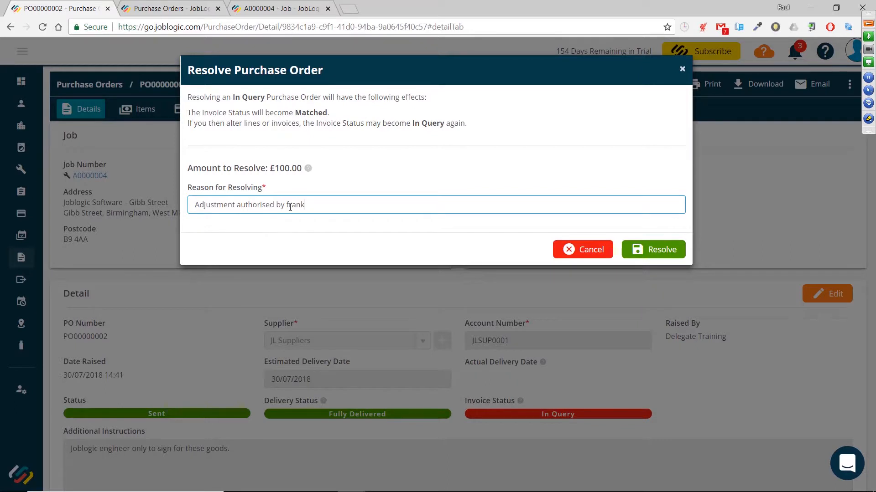
drag(319, 206, 190, 206)
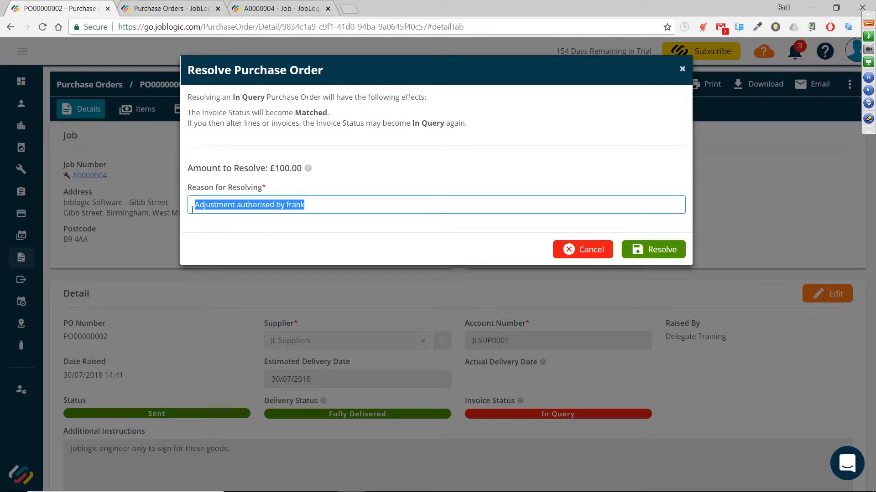
click(318, 189)
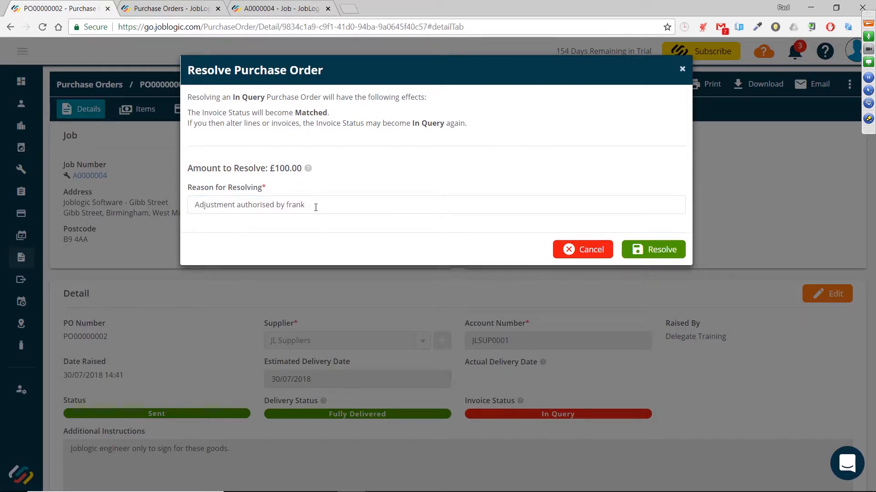
drag(314, 205, 190, 206)
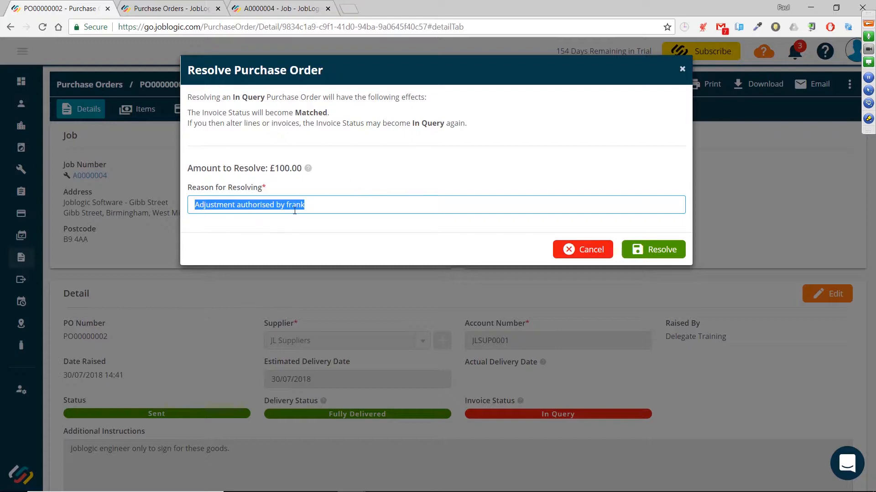
click(320, 206)
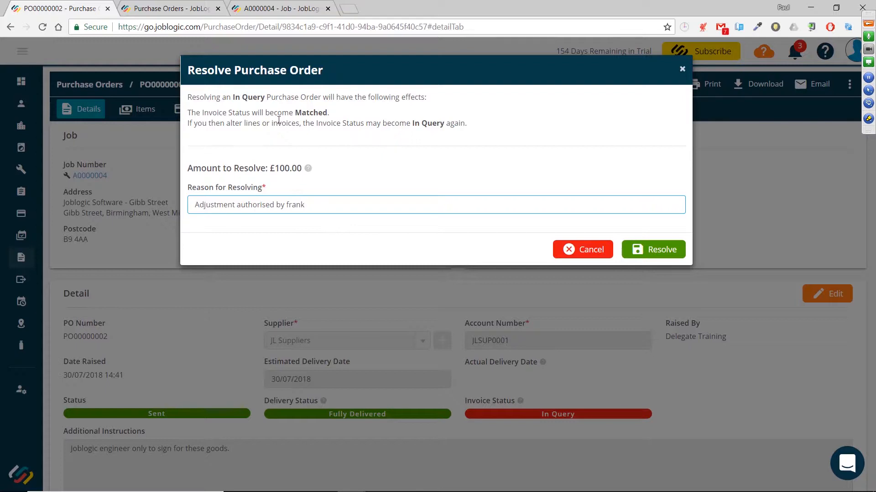
click(662, 257)
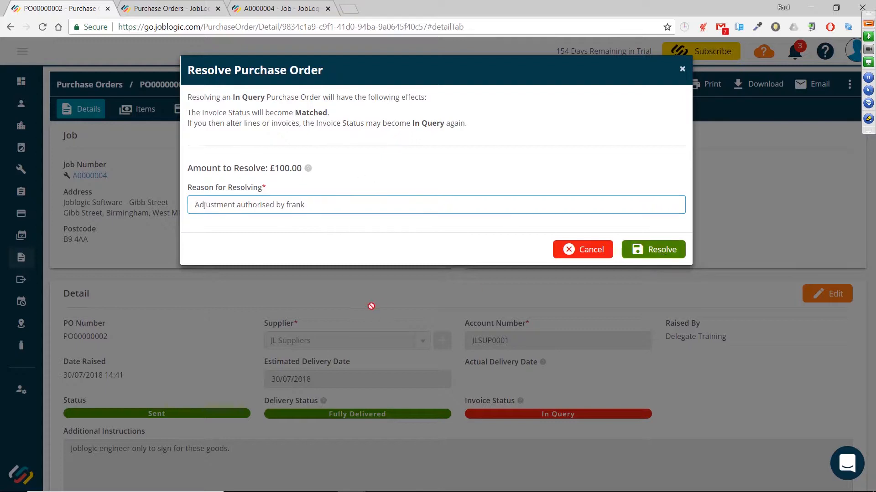
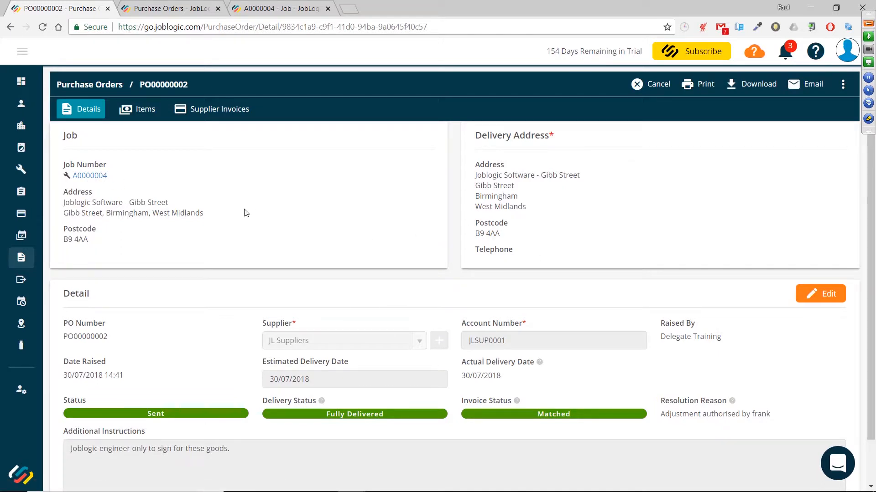
Open job A0000004 and review its costs by category, expanding and collapsing the Labour, Travel, Mileage and Expenses groups
click(91, 180)
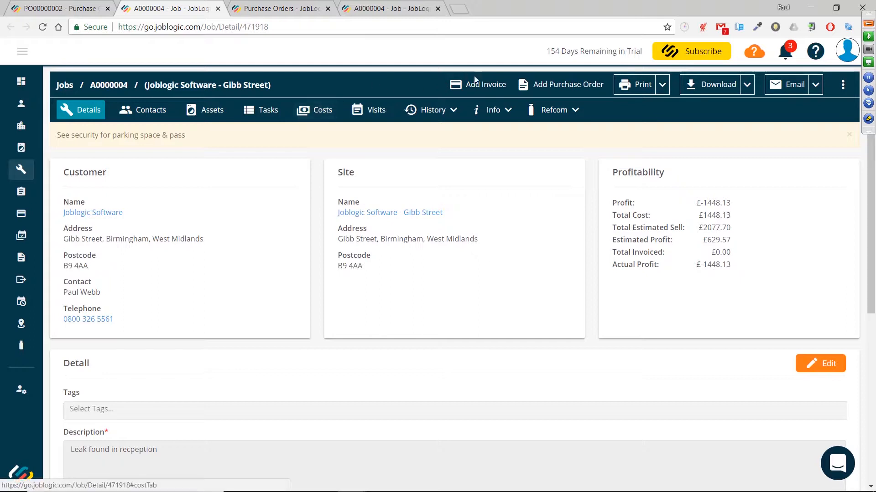
click(320, 114)
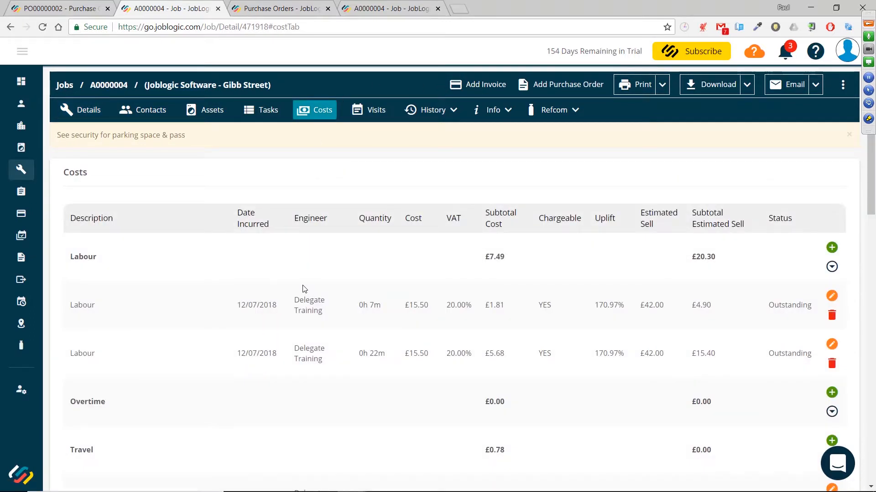
click(832, 267)
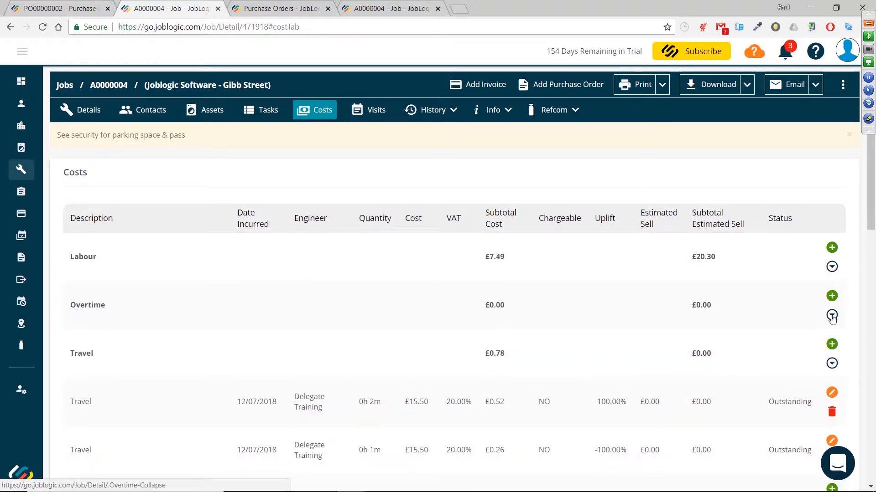
click(831, 364)
scroll(744, 320, down, 5)
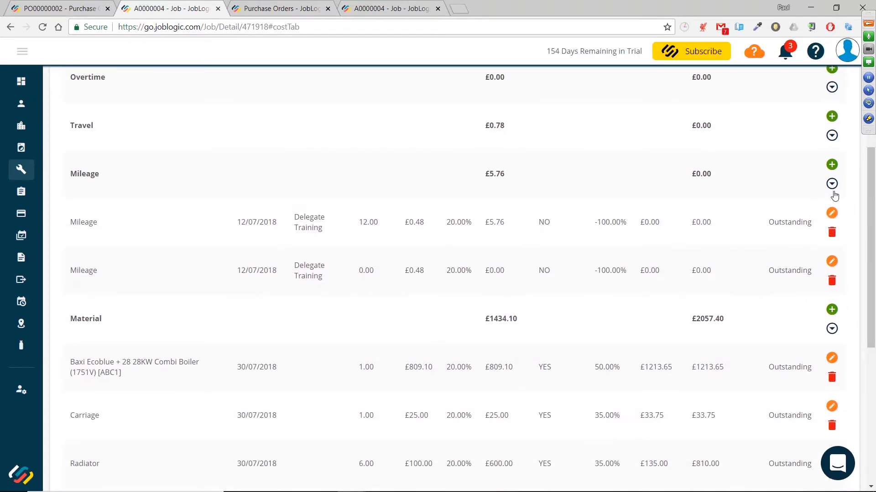
click(832, 186)
click(832, 234)
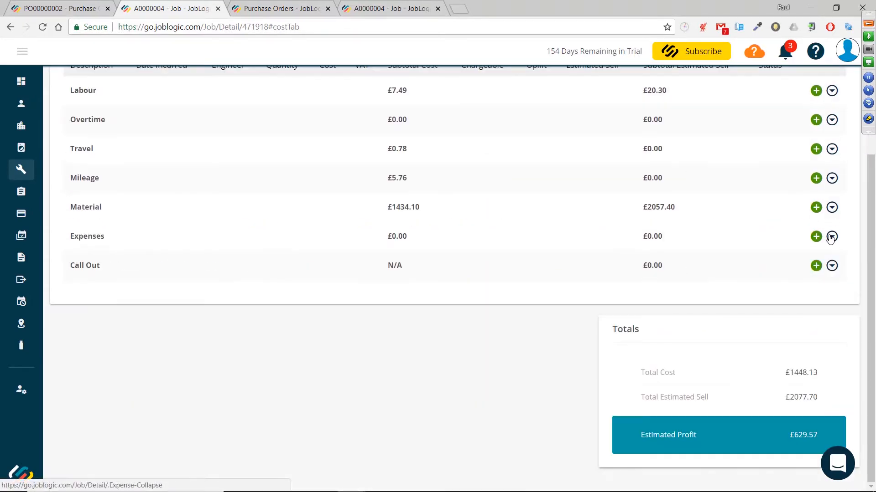
scroll(523, 255, up, 3)
scroll(522, 255, down, 1)
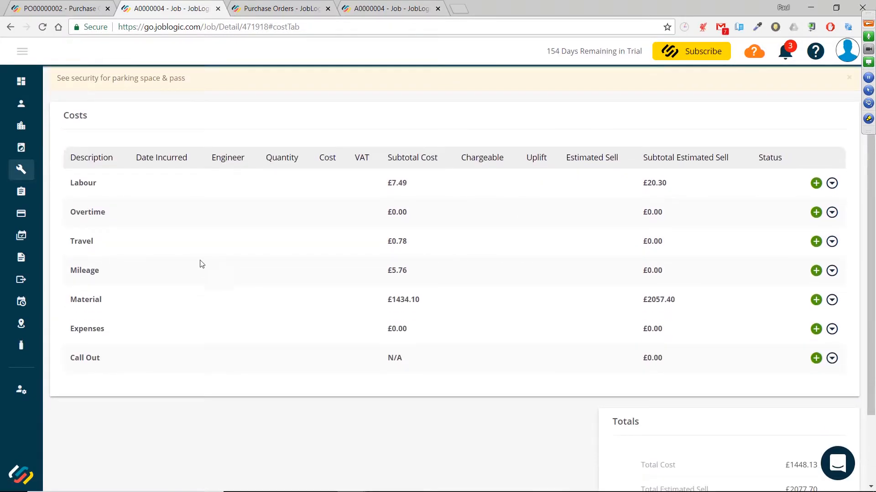
scroll(215, 242, up, 1)
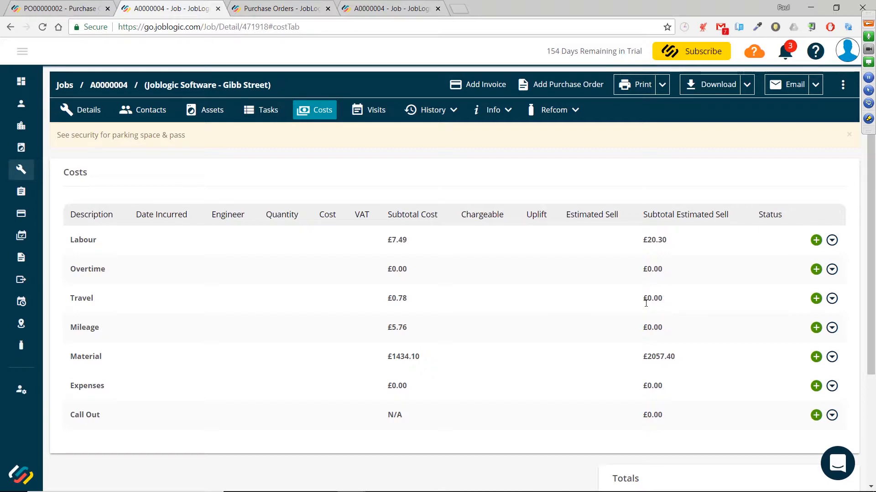
scroll(590, 300, down, 3)
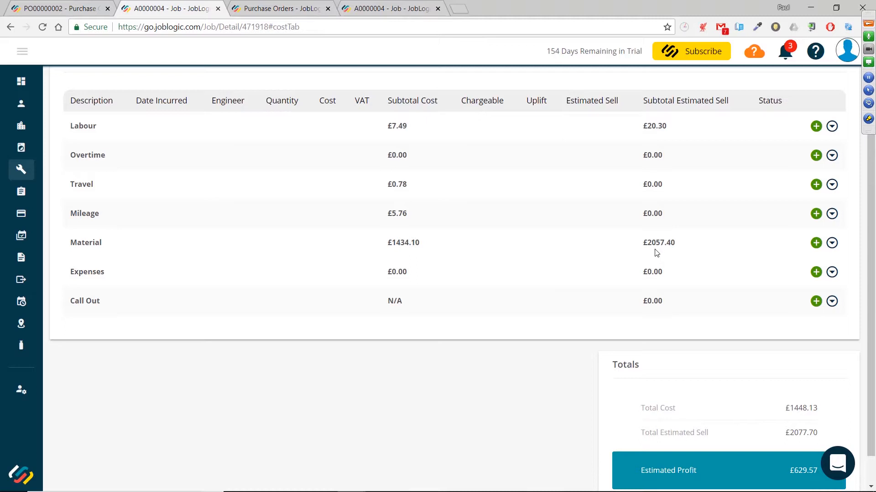
Edit the Carriage material cost and make it non-chargeable
click(832, 243)
scroll(588, 245, down, 5)
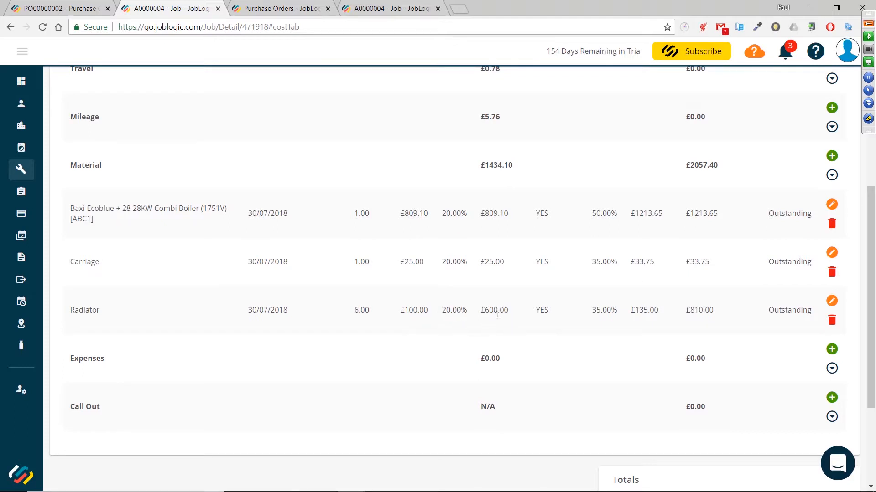
scroll(545, 316, up, 5)
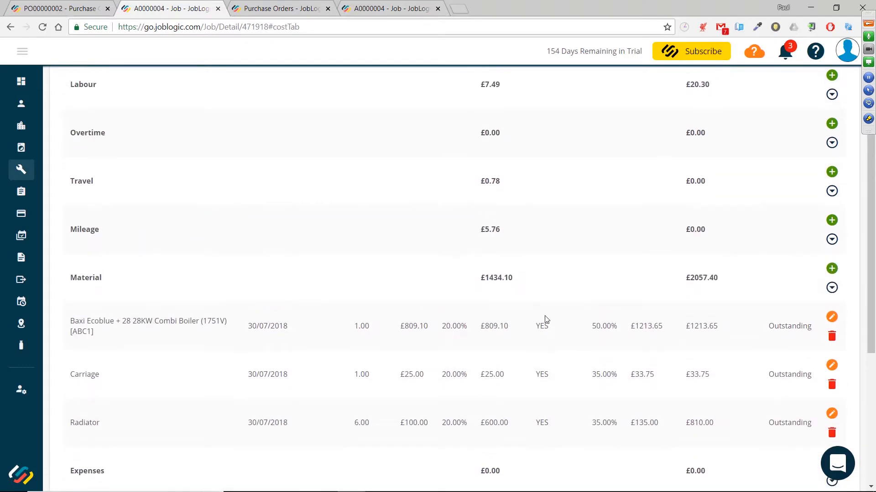
scroll(553, 162, down, 5)
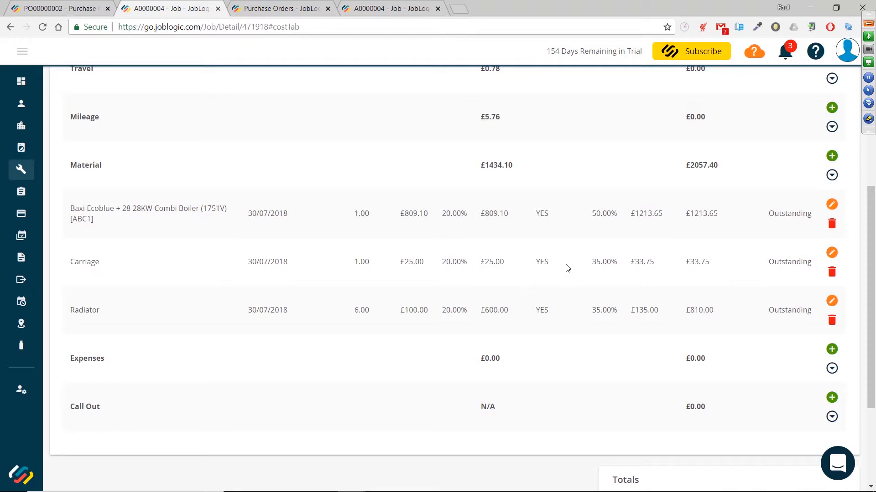
click(831, 254)
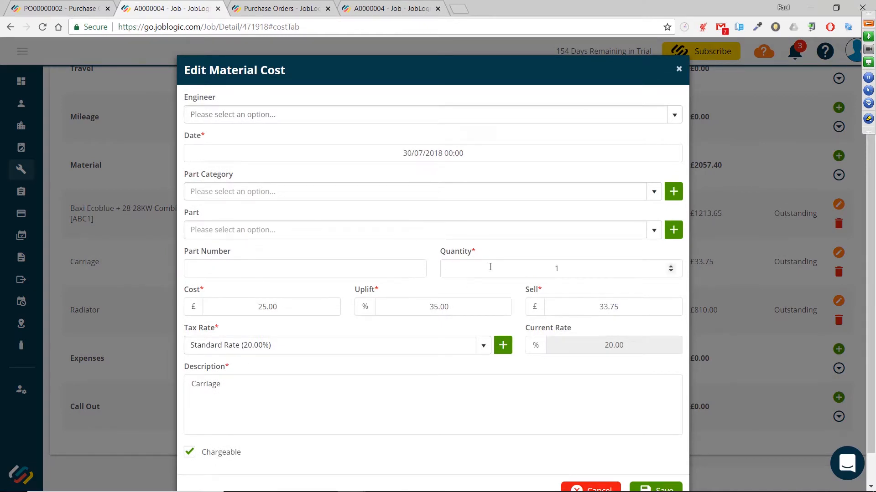
scroll(444, 230, down, 1)
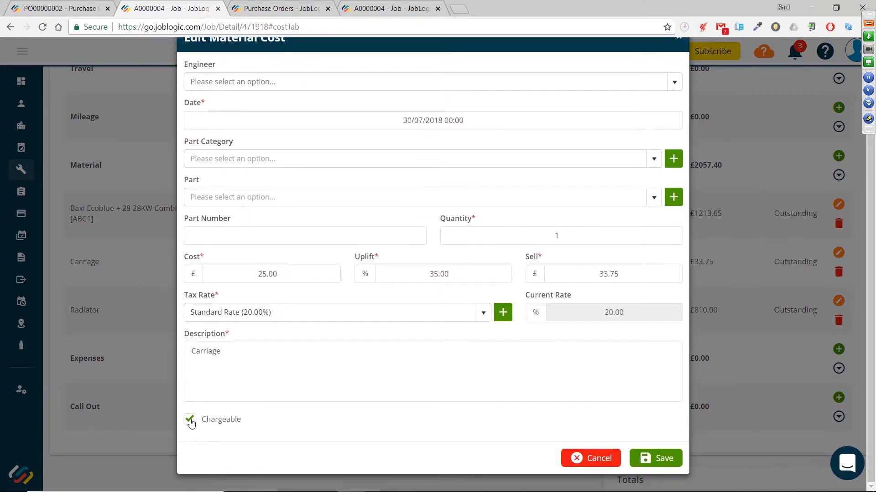
click(190, 421)
click(655, 458)
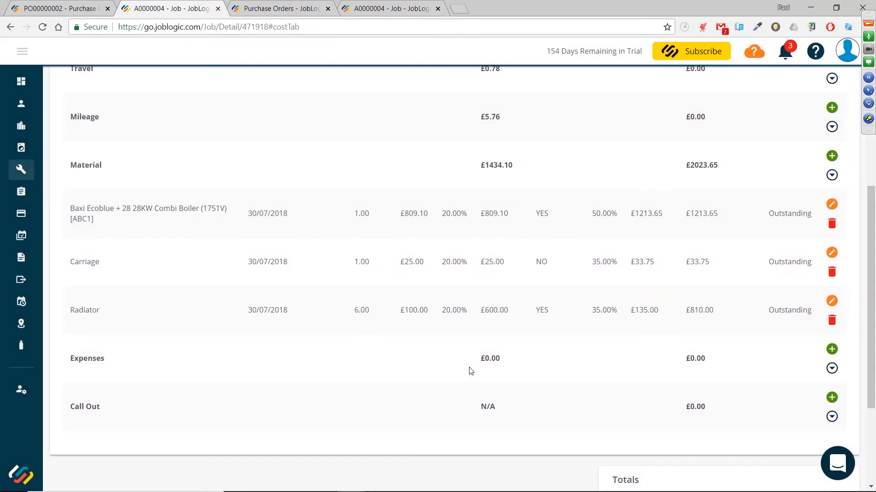
Open the Baxi Ecoblue boiler material cost to review its details, then cancel without changes
drag(550, 261, 536, 261)
click(568, 284)
drag(592, 214, 618, 217)
click(603, 233)
click(830, 206)
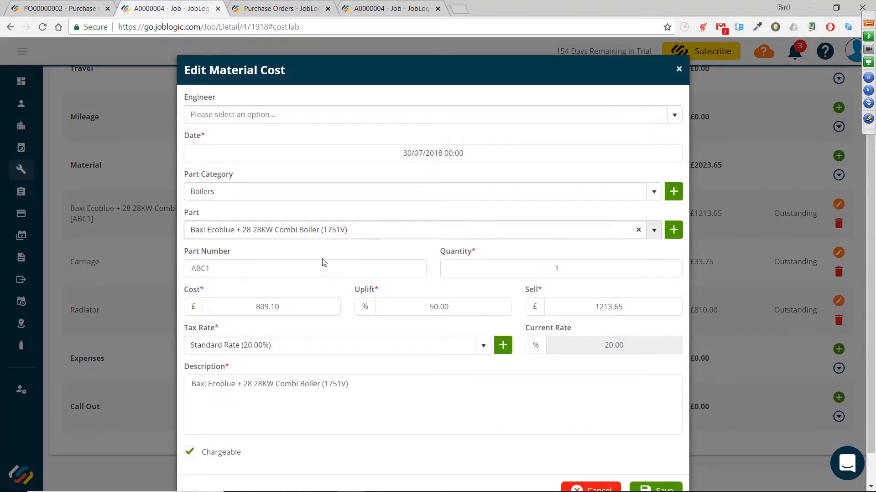
scroll(387, 233, down, 1)
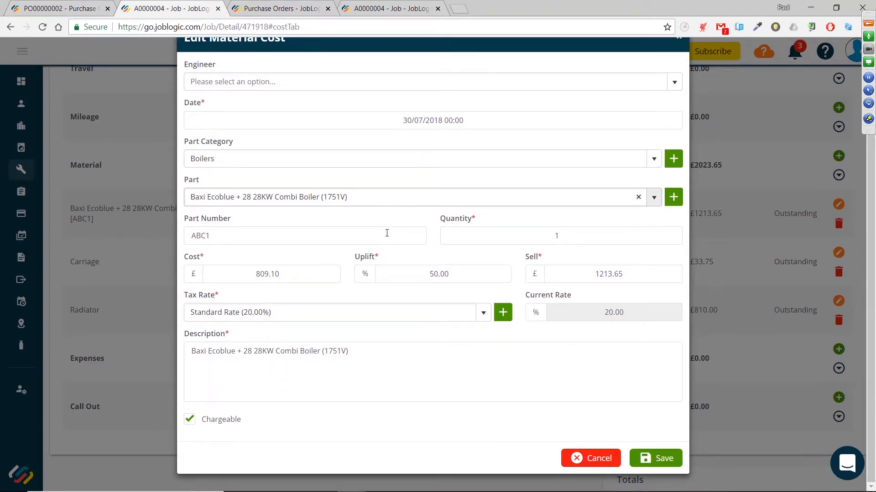
scroll(475, 274, up, 1)
scroll(629, 405, down, 1)
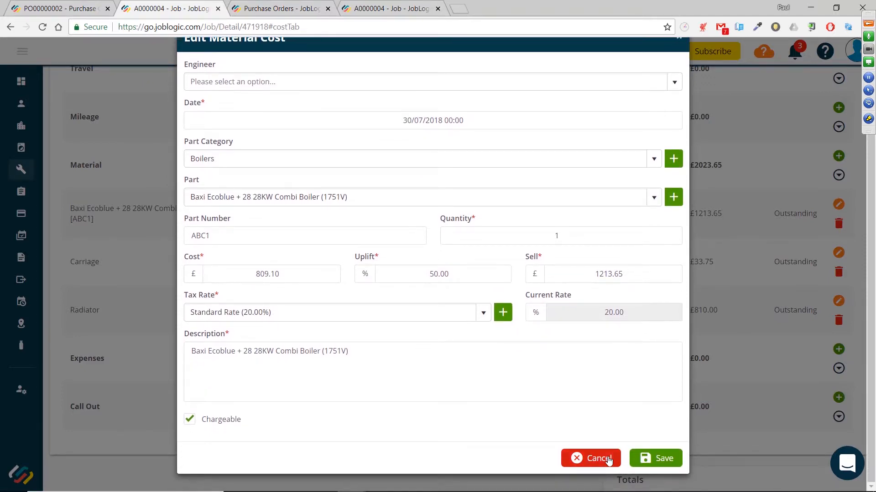
click(609, 459)
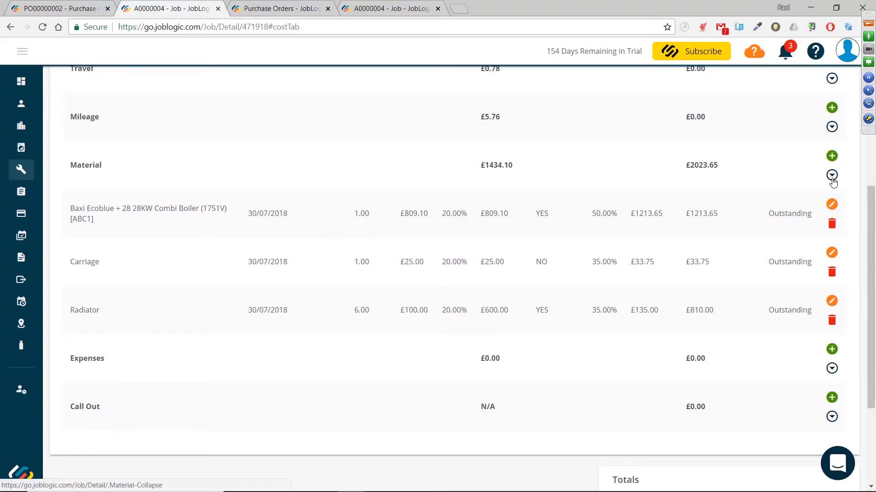
Open the first Labour cost to review its cost and sell rates per hour, then cancel without changes
click(831, 176)
scroll(590, 239, up, 3)
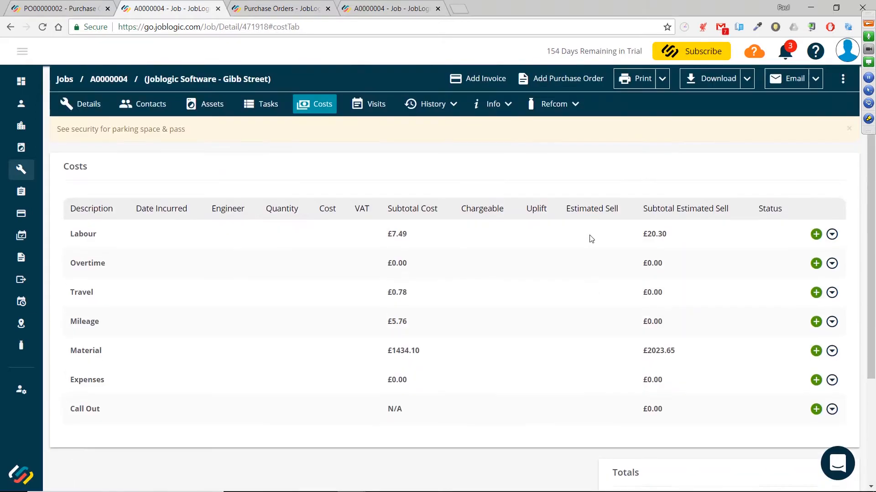
scroll(591, 239, down, 2)
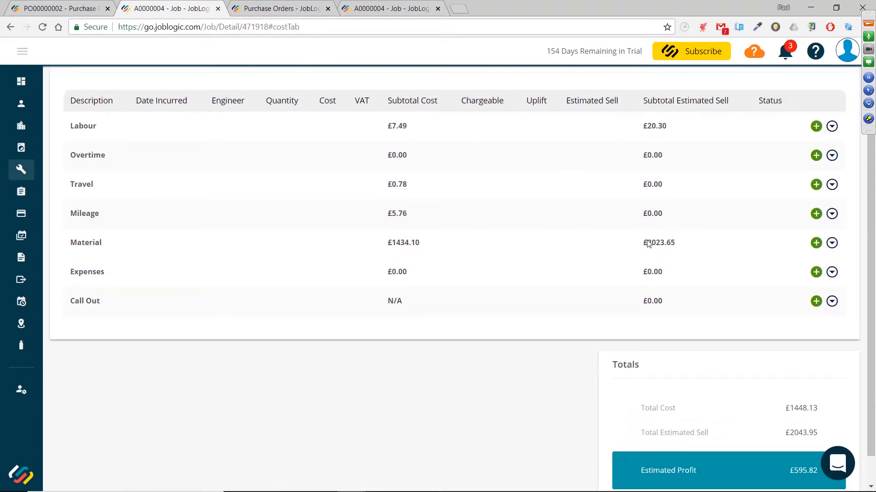
click(832, 127)
scroll(524, 209, up, 1)
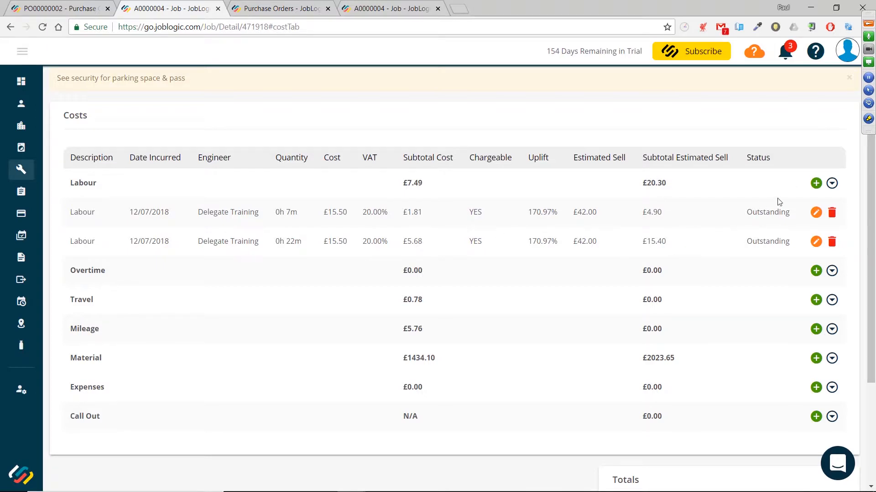
click(815, 213)
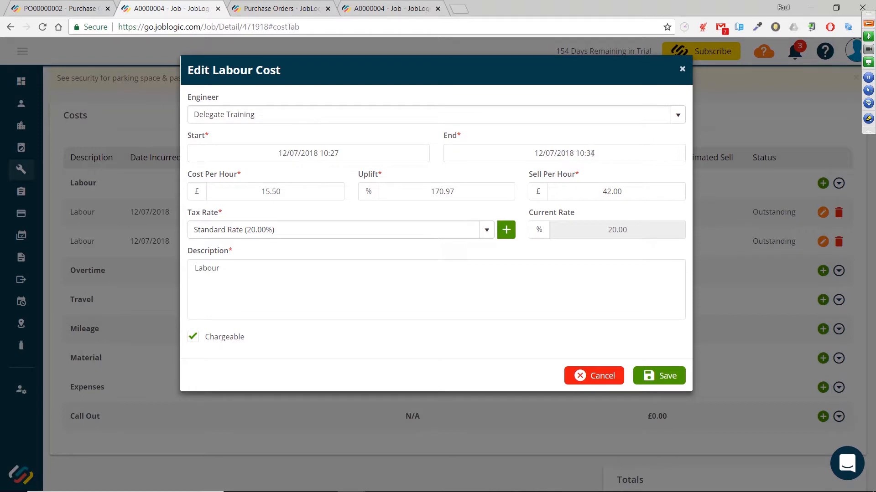
drag(628, 195, 592, 194)
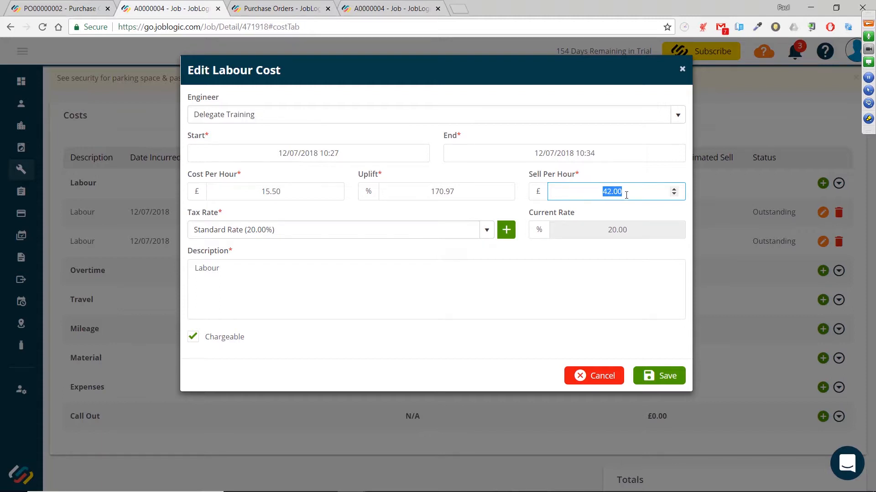
drag(326, 192, 258, 191)
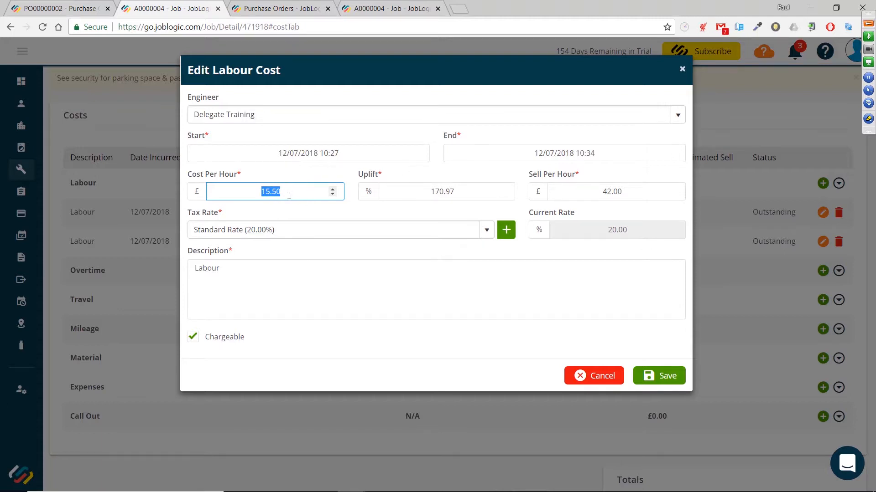
drag(290, 194, 256, 195)
click(611, 375)
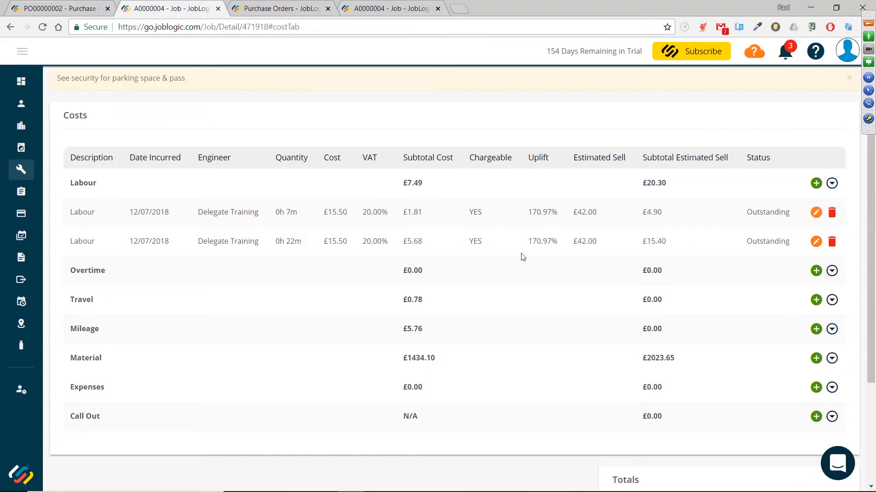
Raise a new customer invoice from job A0000004
click(832, 183)
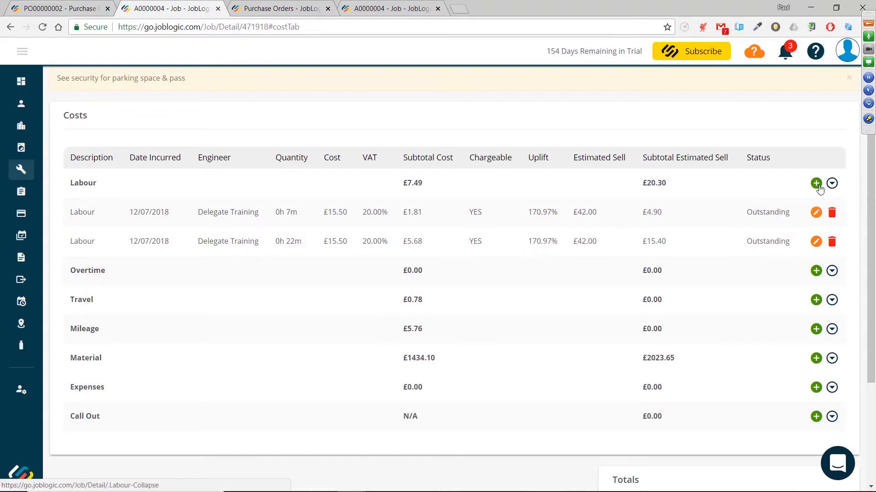
scroll(445, 256, up, 1)
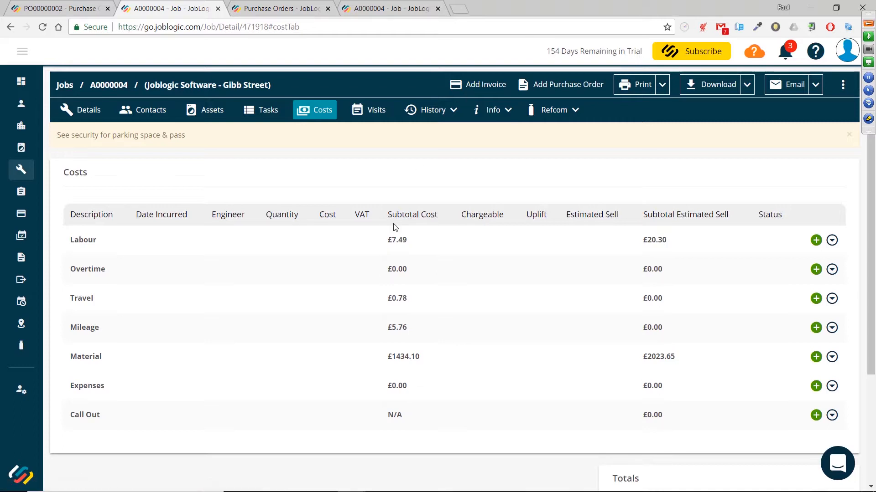
click(477, 90)
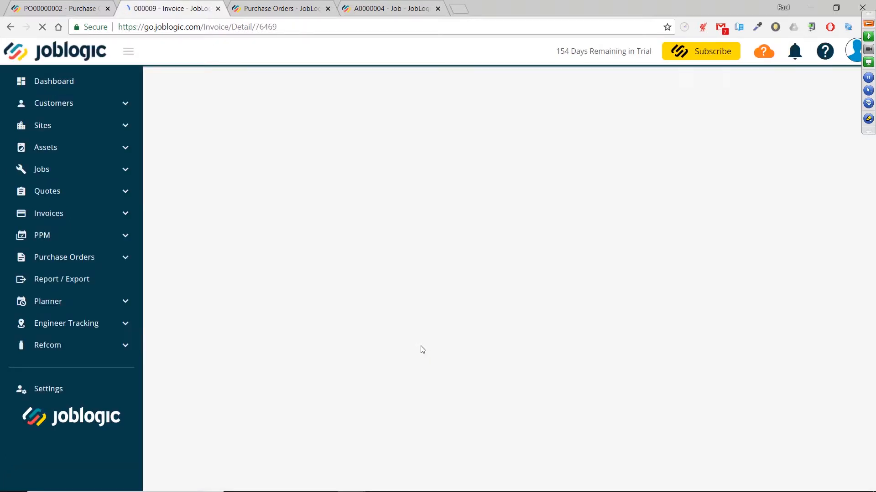
Delete the first Labour line, with quantity 0.12, from the invoice
scroll(391, 269, down, 6)
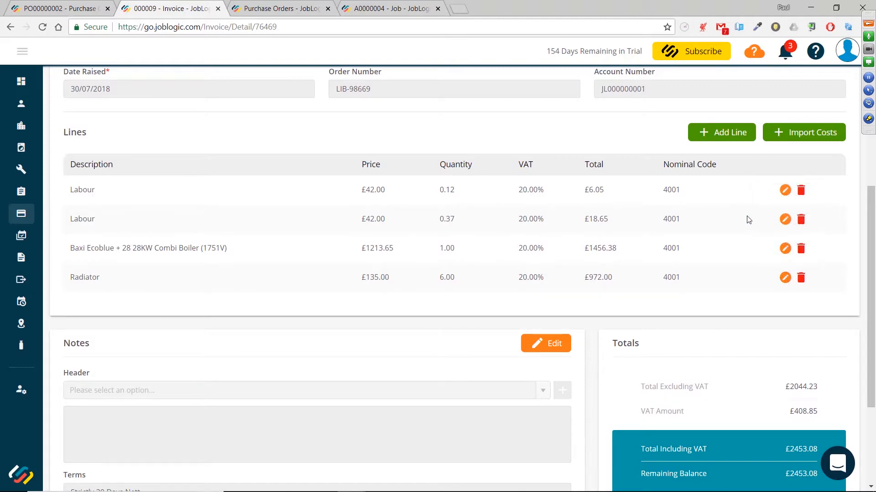
scroll(709, 231, up, 1)
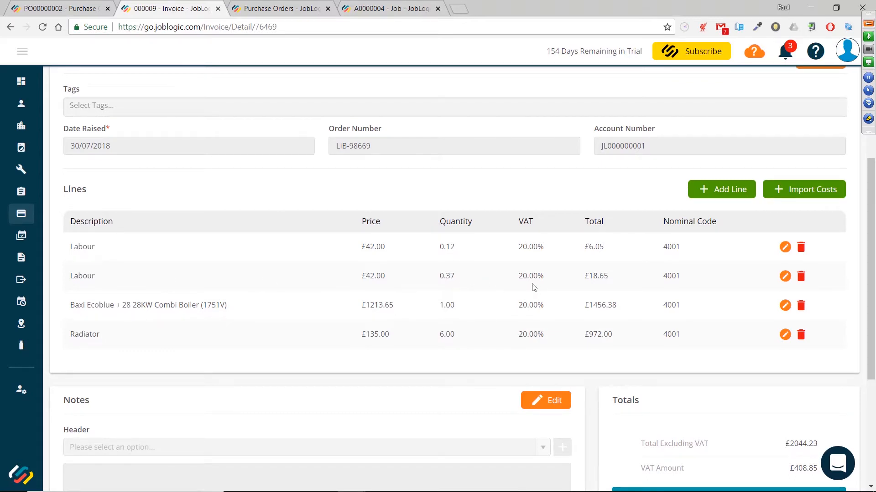
click(801, 249)
click(580, 231)
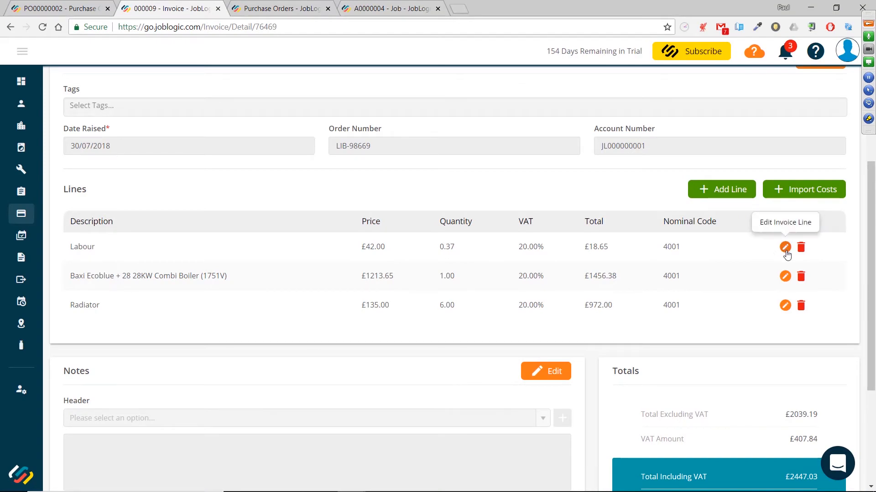
Change the remaining Labour line's quantity to 4 and save it
click(786, 253)
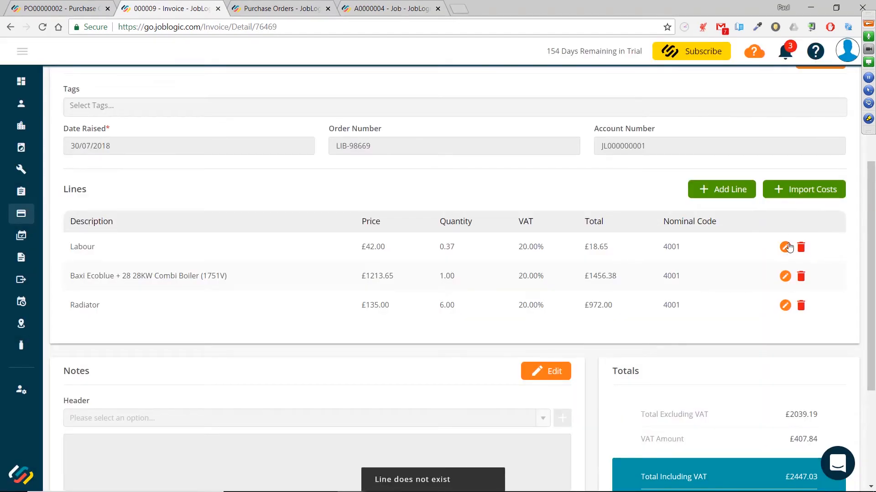
key(F5)
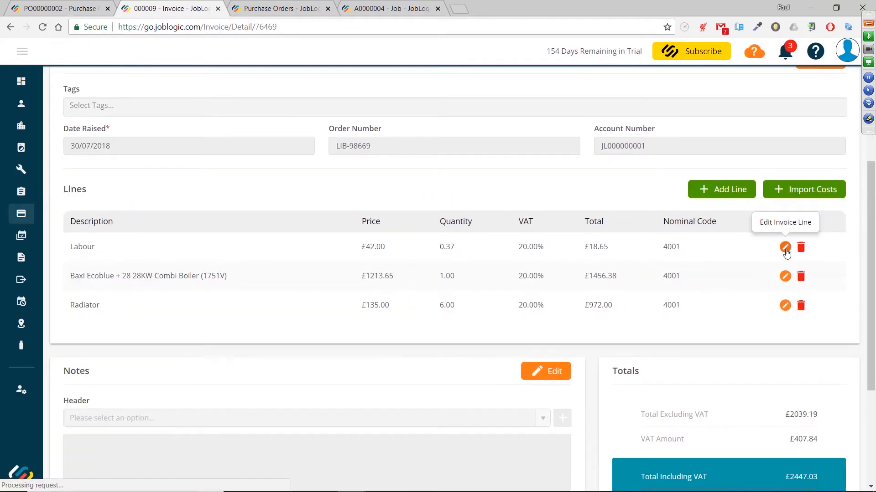
click(785, 248)
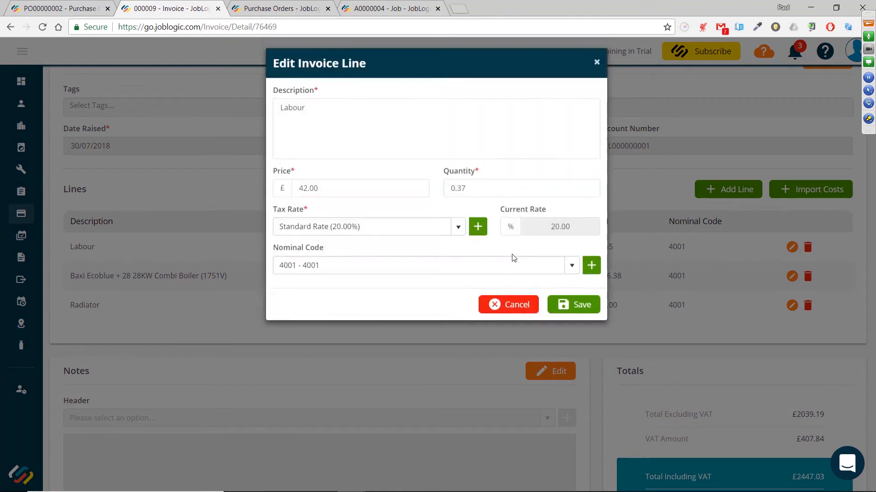
double_click(496, 196)
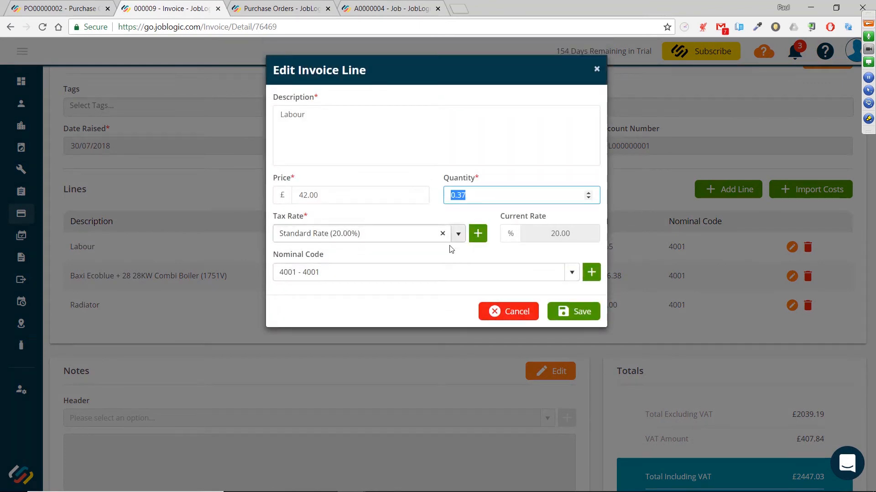
text(1.5)
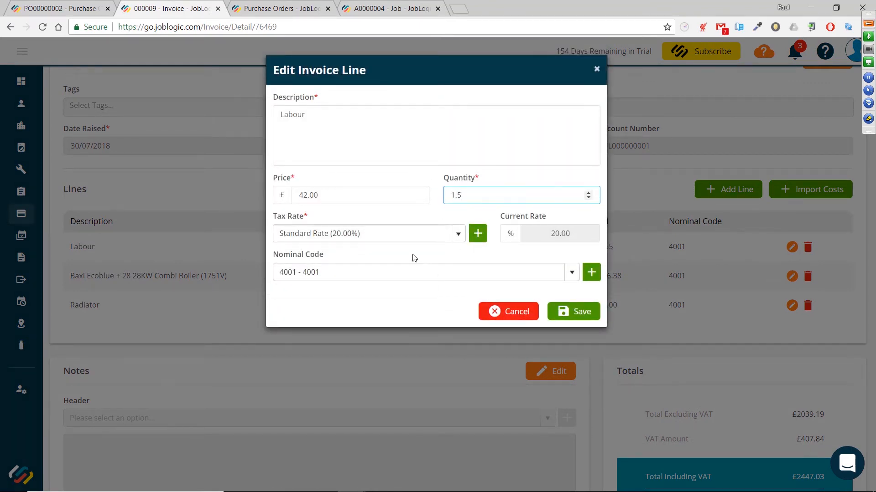
double_click(319, 195)
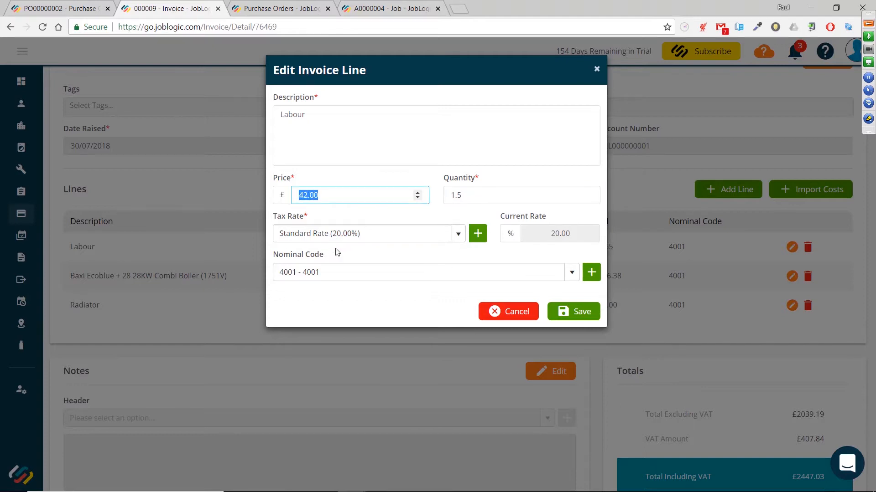
double_click(454, 195)
text(4)
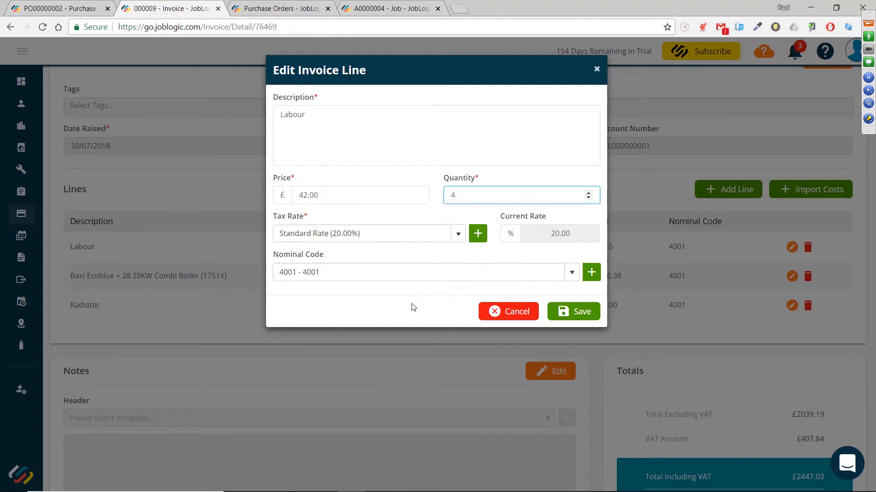
click(565, 312)
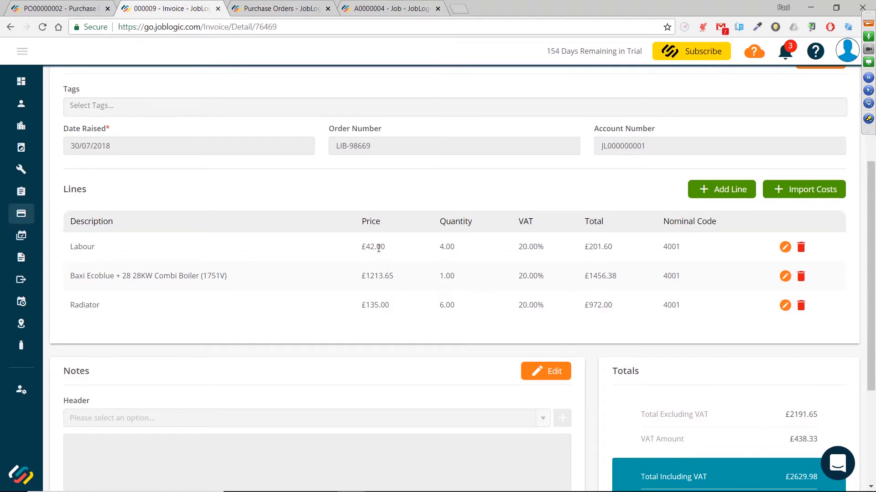
Review the invoice header, lines and totals
scroll(378, 249, up, 5)
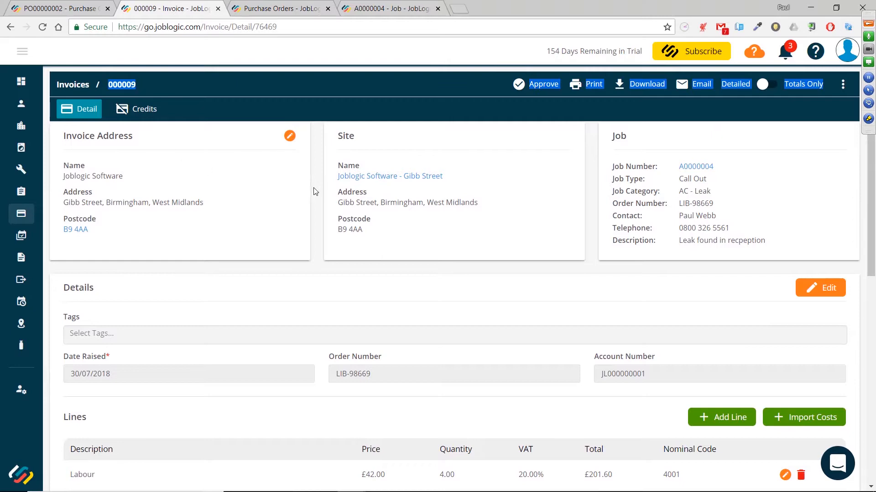
scroll(404, 263, down, 8)
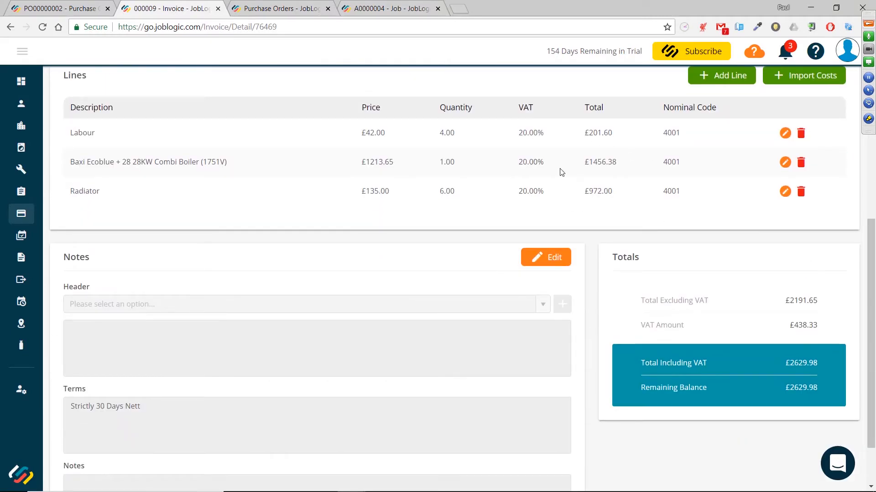
scroll(561, 172, up, 2)
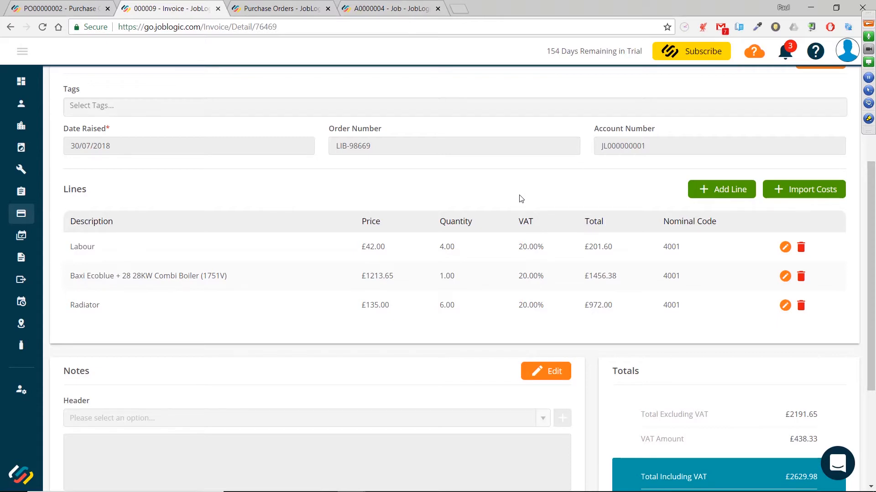
scroll(521, 199, up, 5)
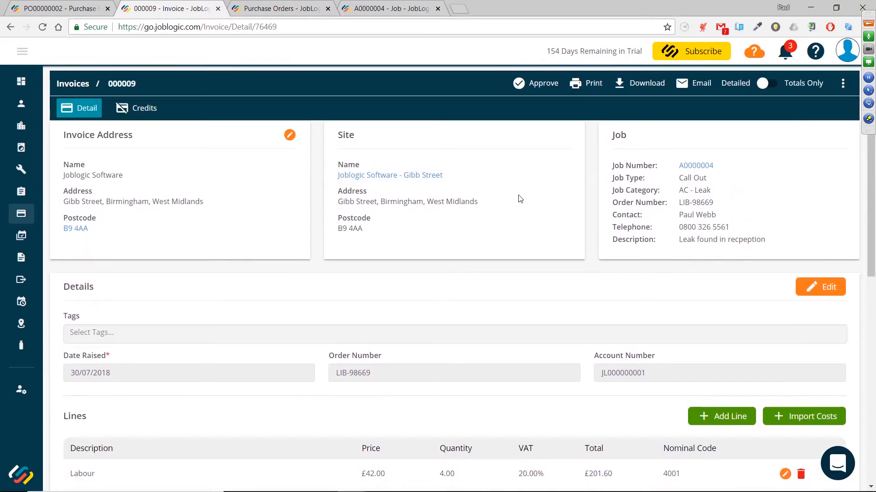
scroll(520, 199, down, 6)
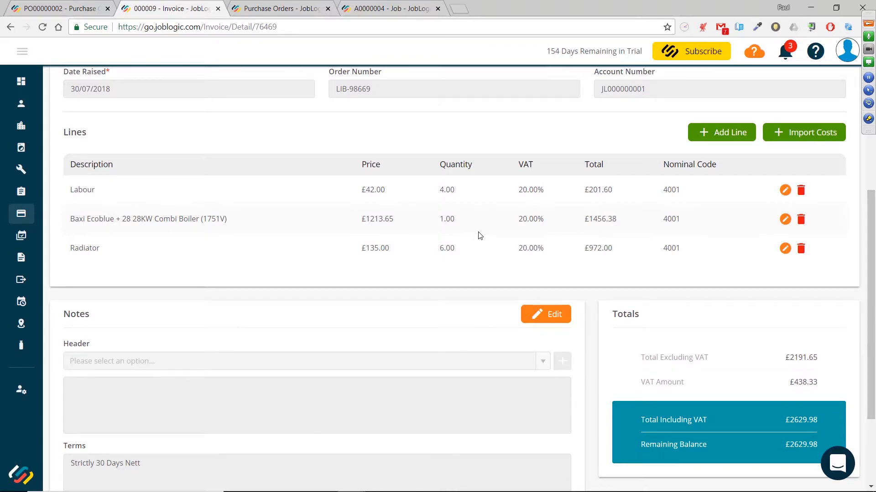
scroll(480, 235, up, 6)
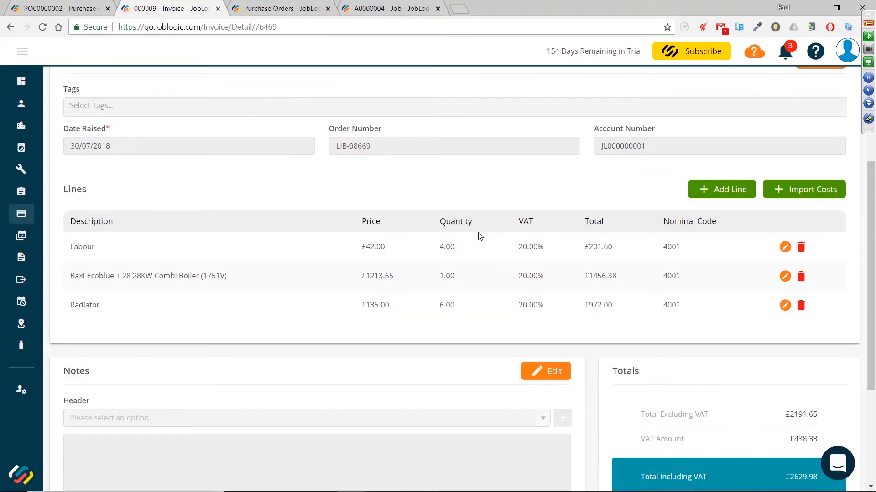
scroll(480, 235, up, 1)
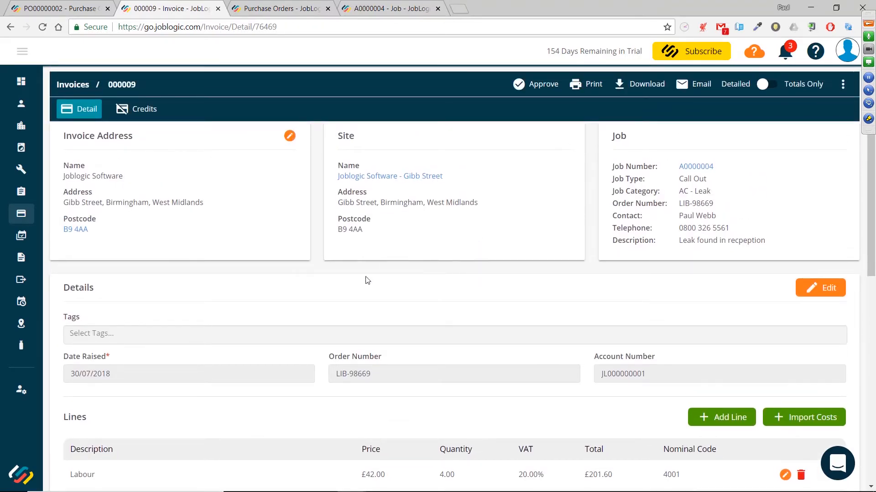
Compare the Site and Other invoice address options, then invoice to the customer address
click(290, 136)
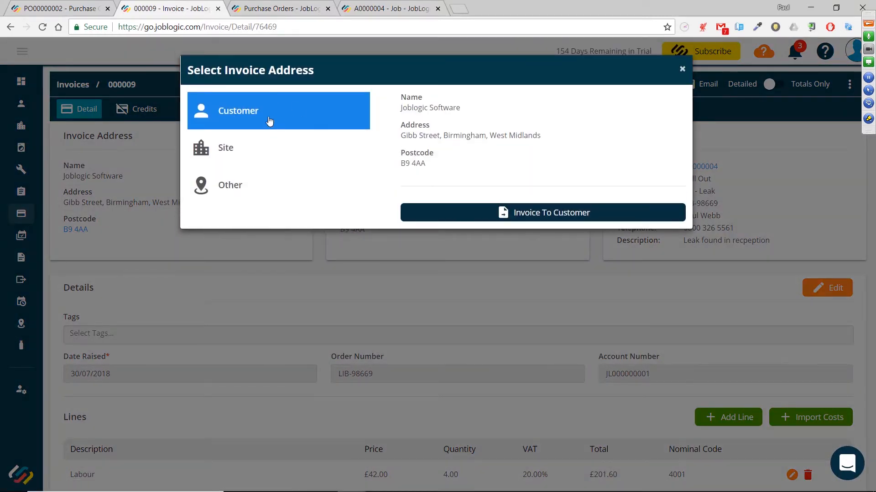
click(274, 152)
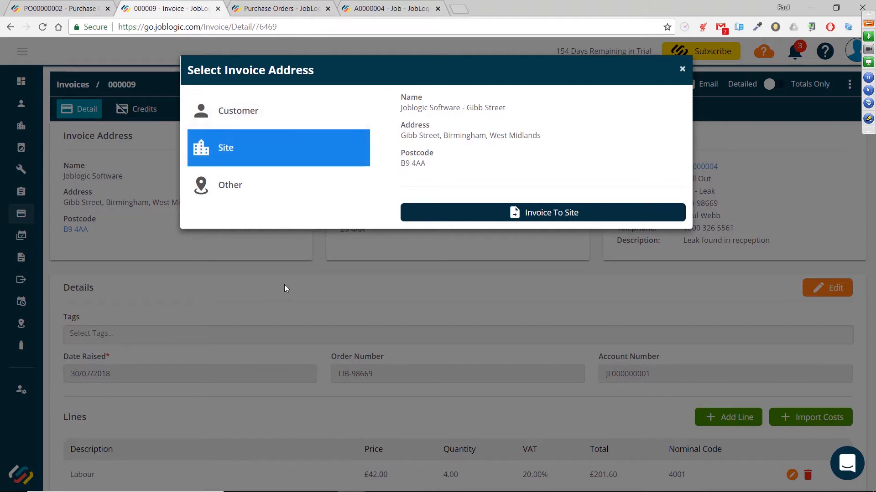
click(277, 191)
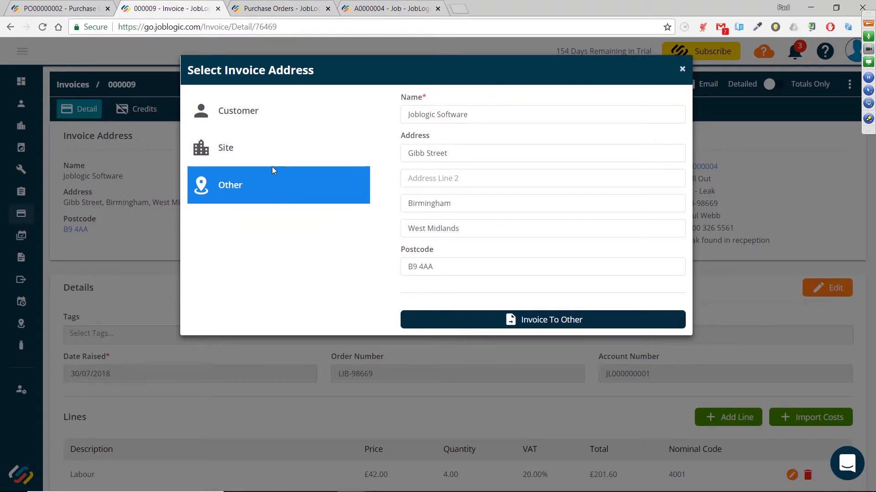
click(264, 120)
click(561, 215)
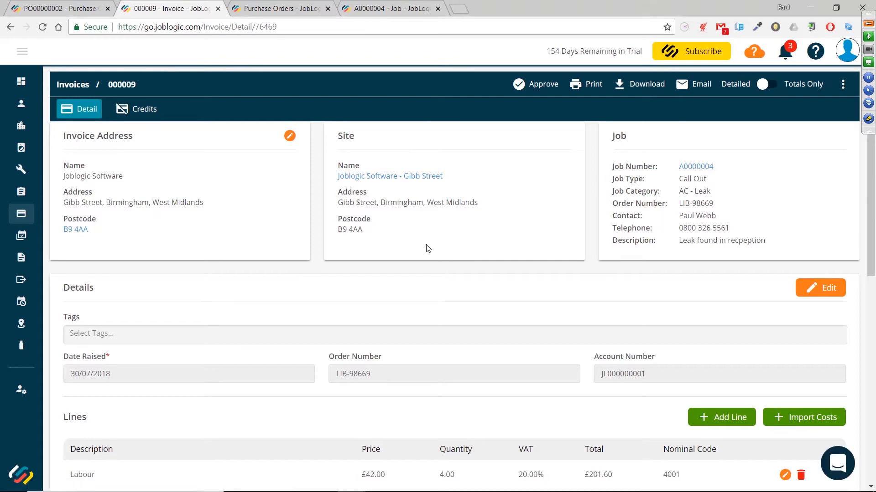
Edit the invoice details and add the second available tag from the tag list
scroll(427, 248, down, 3)
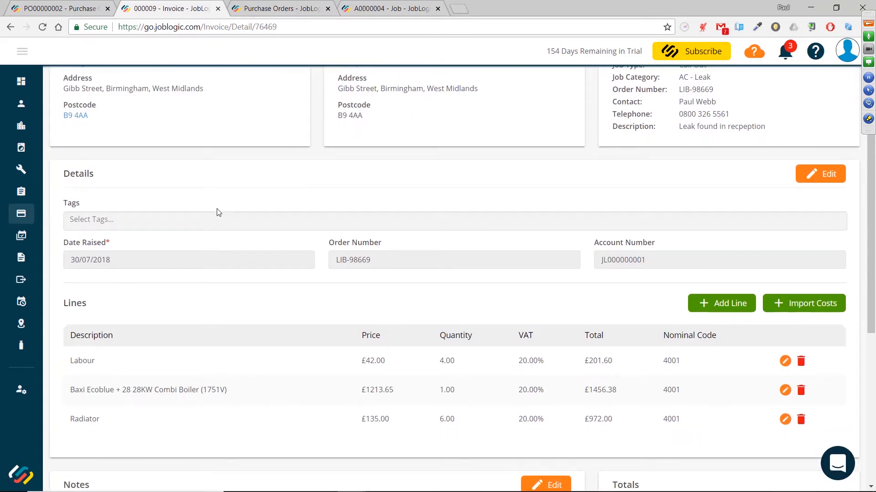
click(833, 174)
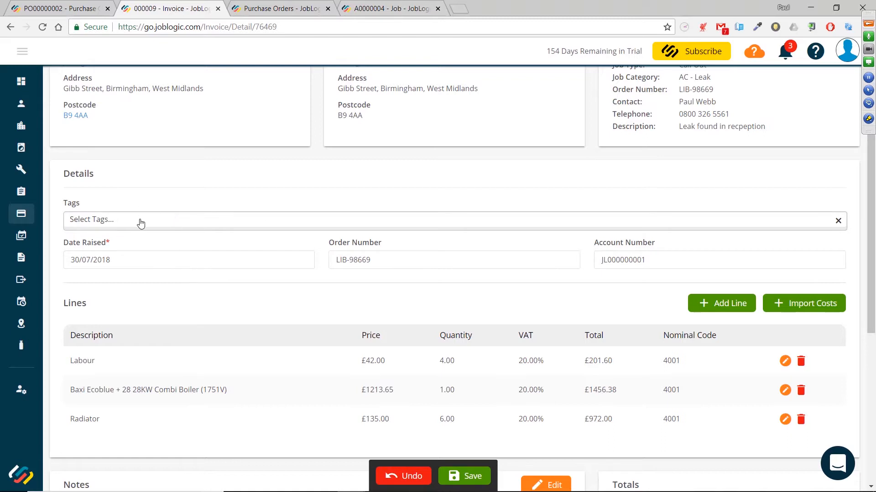
click(199, 224)
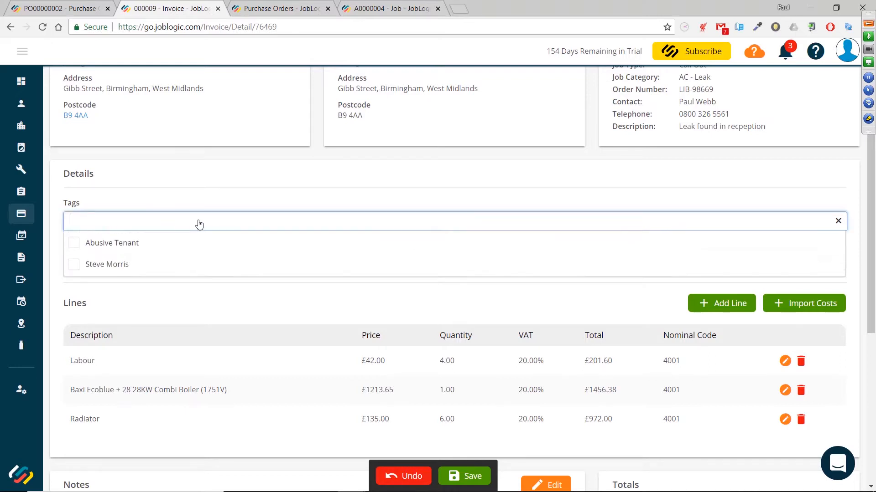
click(74, 266)
click(267, 185)
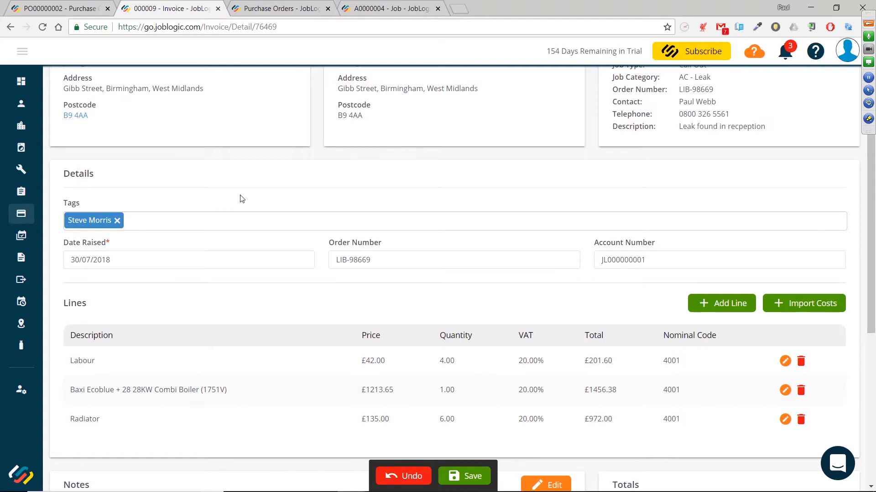
Add a Consumables invoice line priced at £50, quantity 1
scroll(242, 199, down, 1)
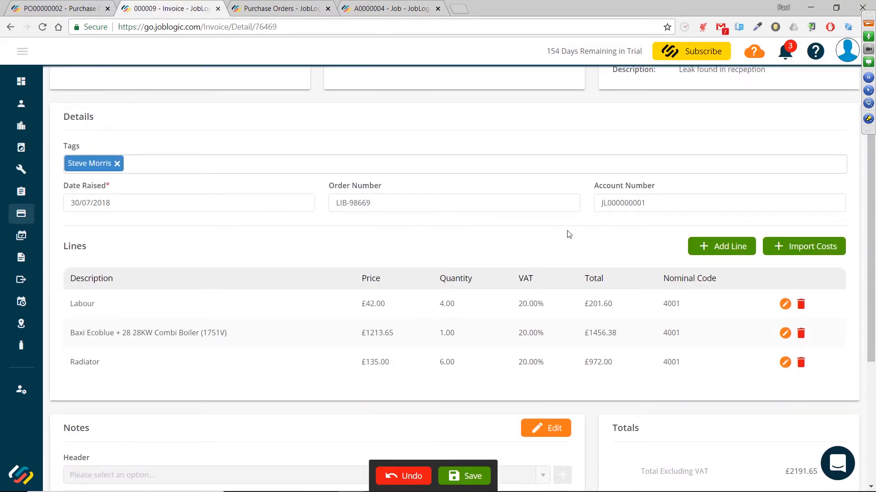
scroll(564, 235, down, 2)
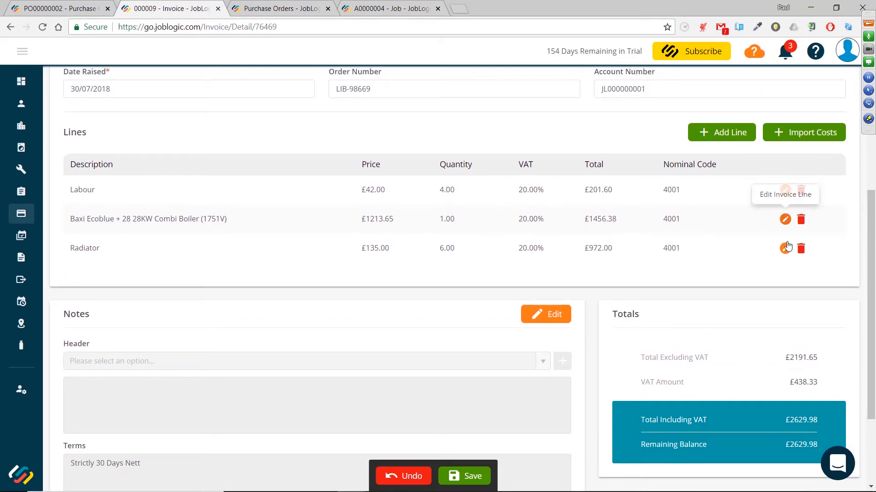
click(719, 135)
click(393, 119)
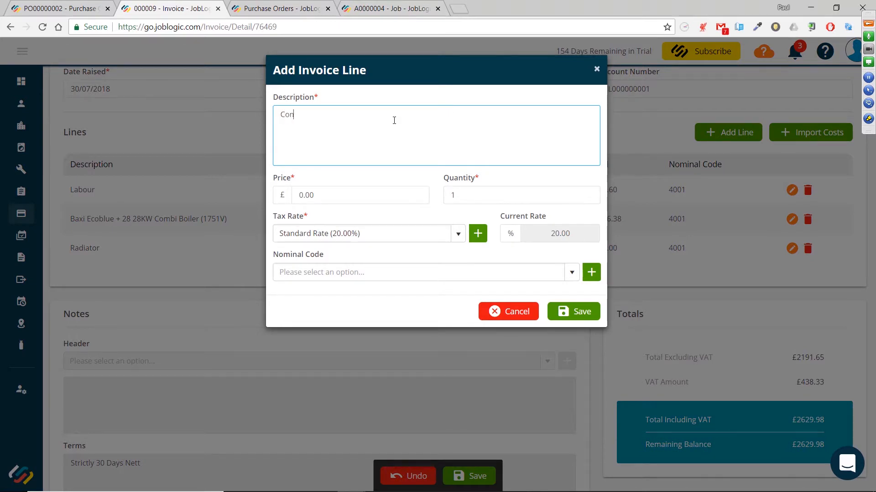
text(Consumables)
key(Tab)
text(50)
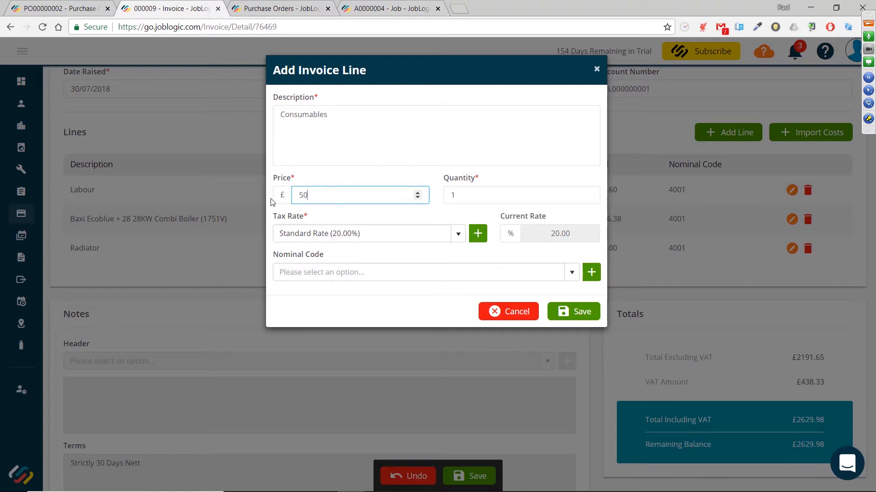
click(562, 316)
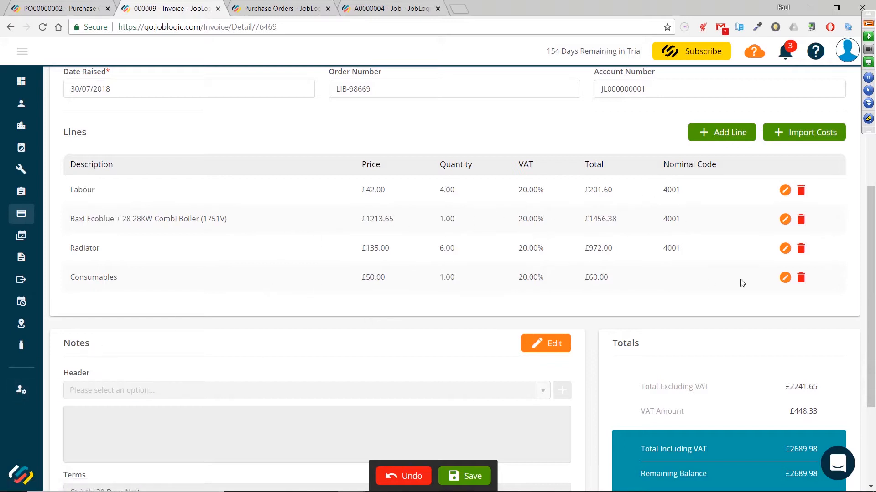
Open the Consumables line to review the nominal code options, then cancel without changes
click(785, 278)
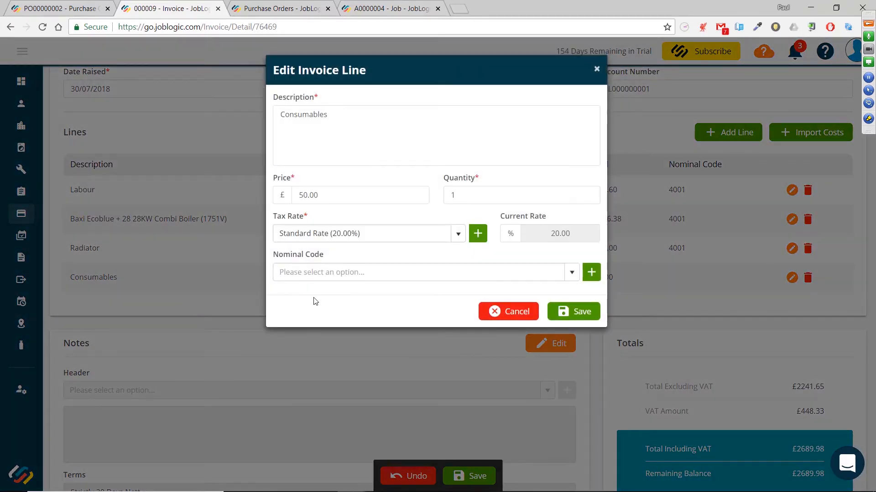
click(570, 272)
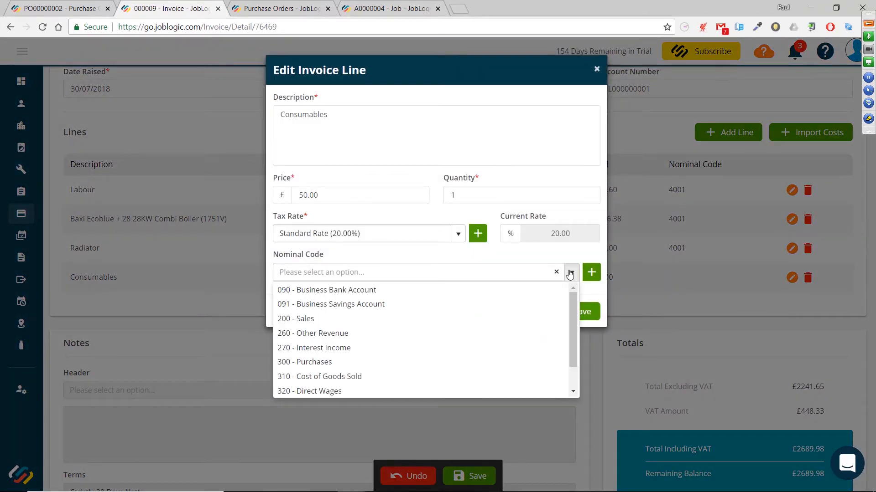
scroll(446, 319, down, 1)
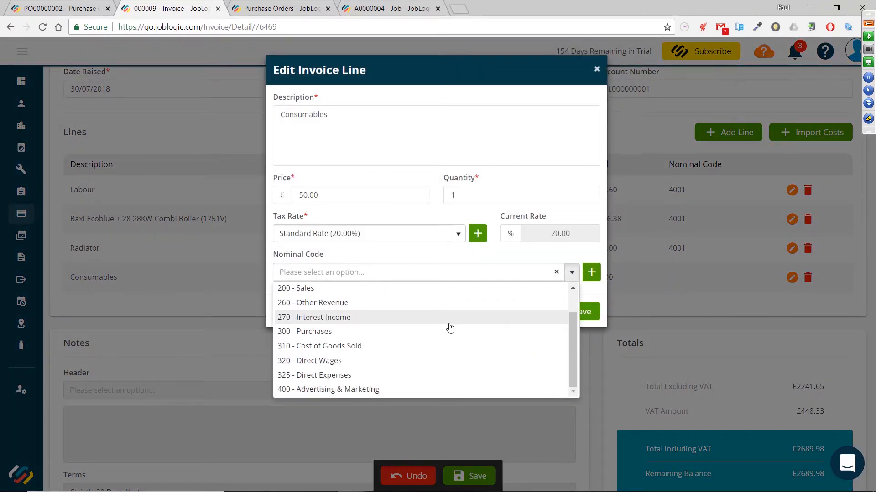
scroll(469, 338, up, 1)
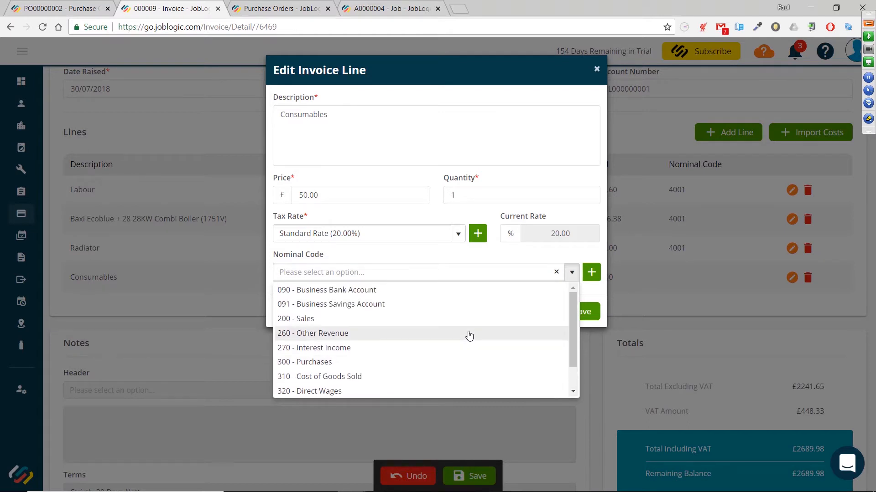
click(576, 187)
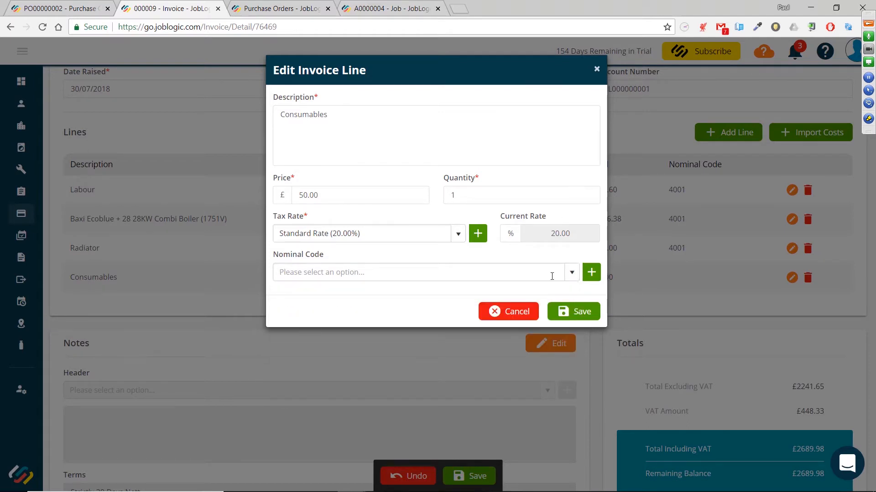
click(511, 313)
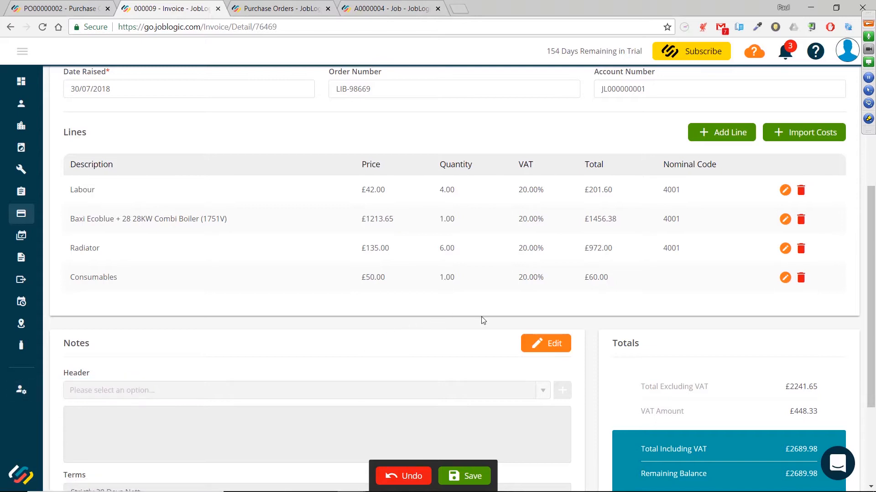
scroll(482, 321, down, 3)
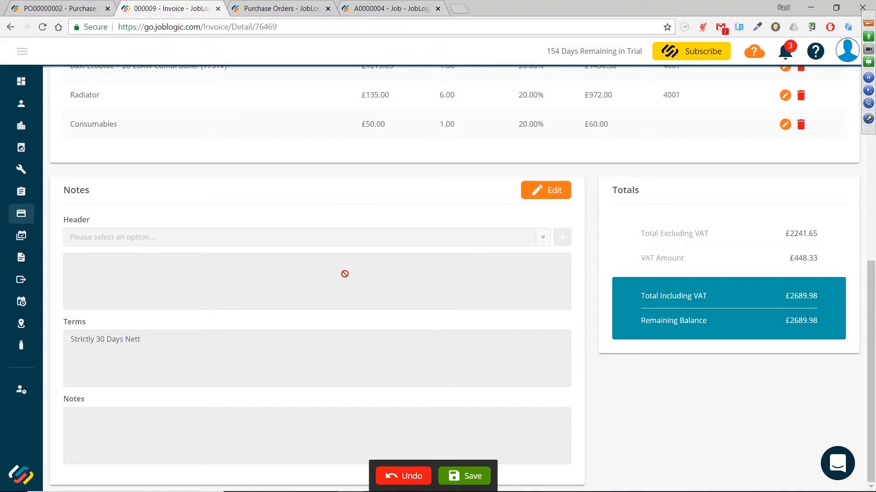
Open the invoice Notes section for editing, select the Terms text, then undo the edit
scroll(344, 274, up, 7)
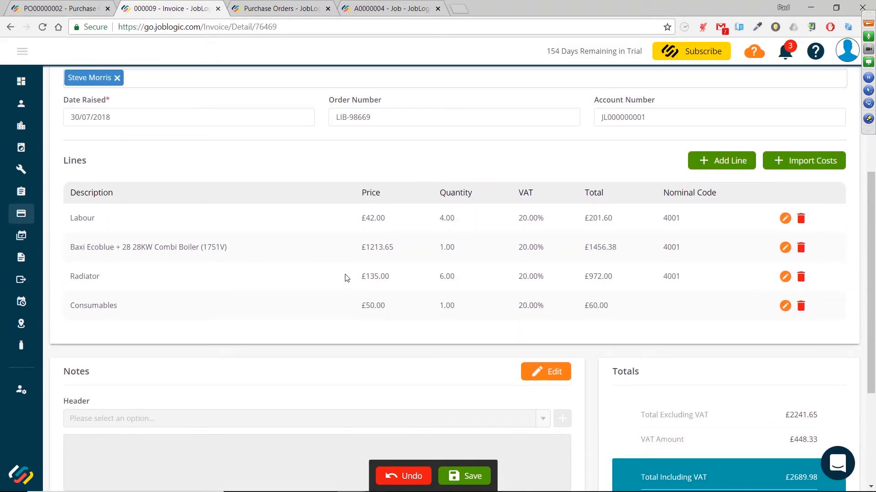
scroll(345, 275, up, 2)
scroll(345, 275, down, 3)
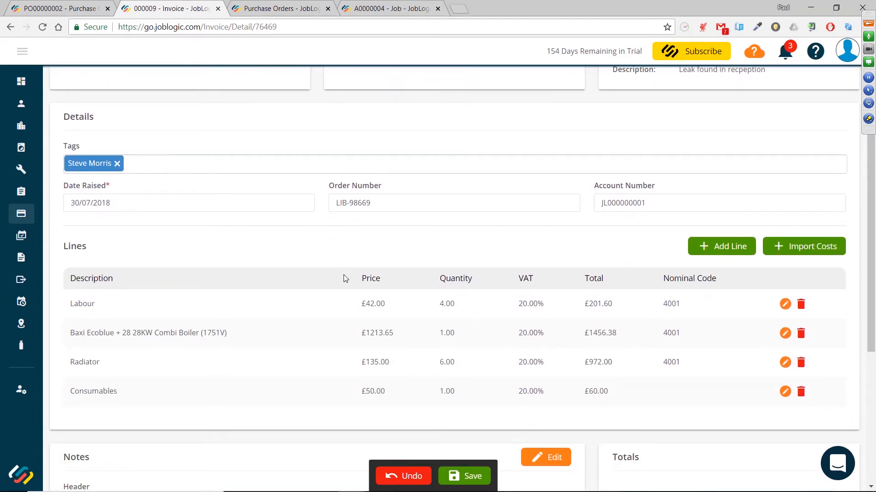
scroll(306, 273, down, 3)
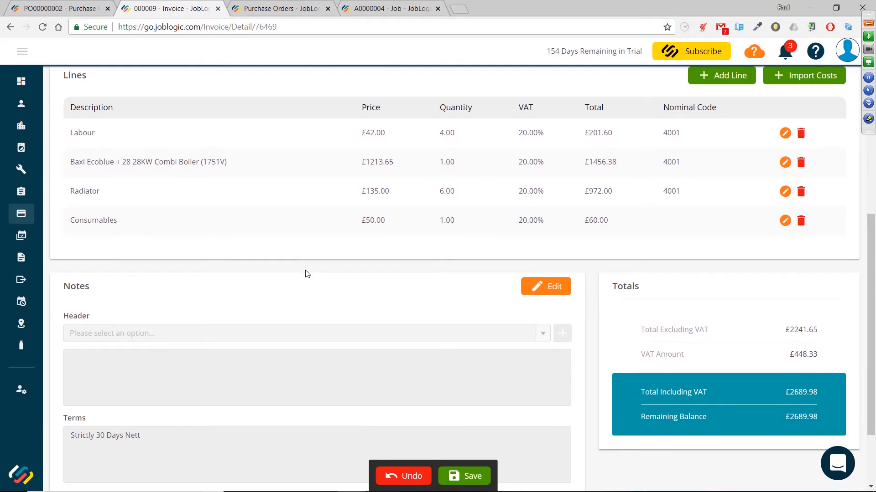
scroll(307, 274, down, 2)
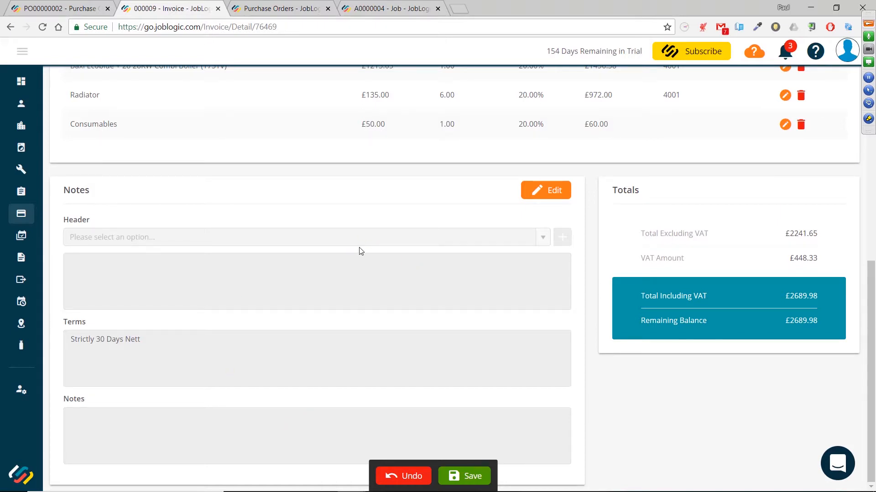
click(540, 195)
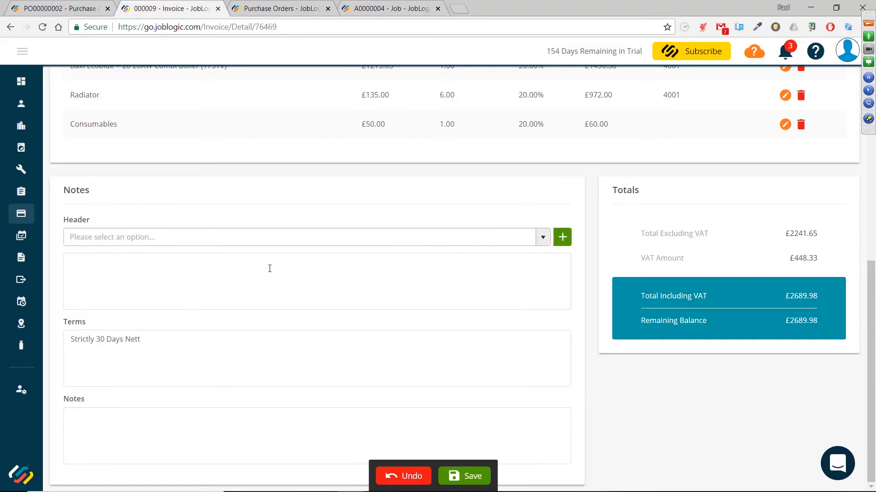
click(305, 276)
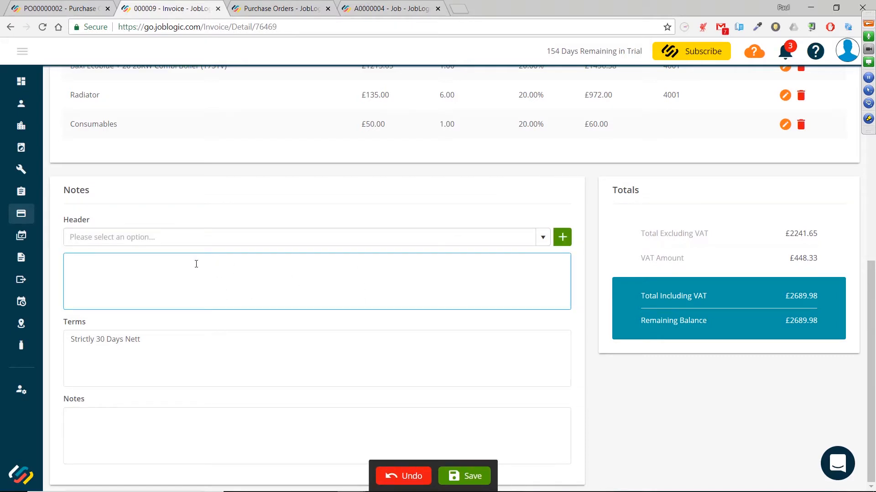
click(219, 435)
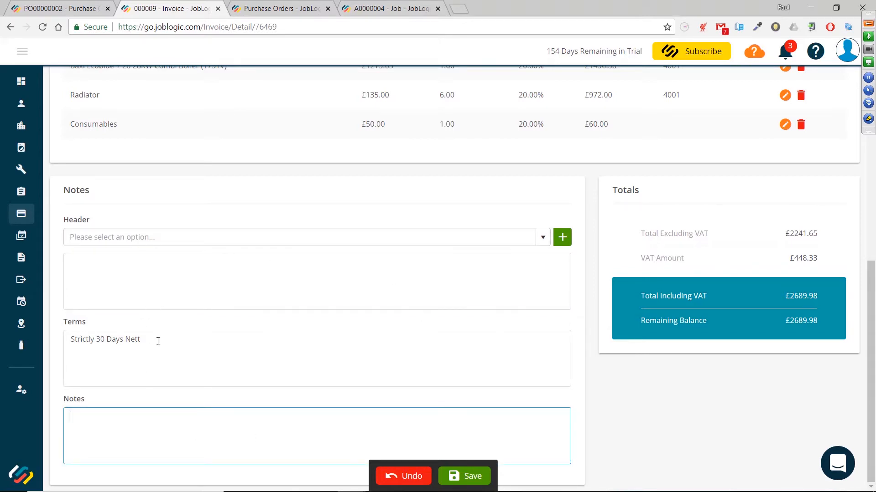
drag(158, 341, 69, 340)
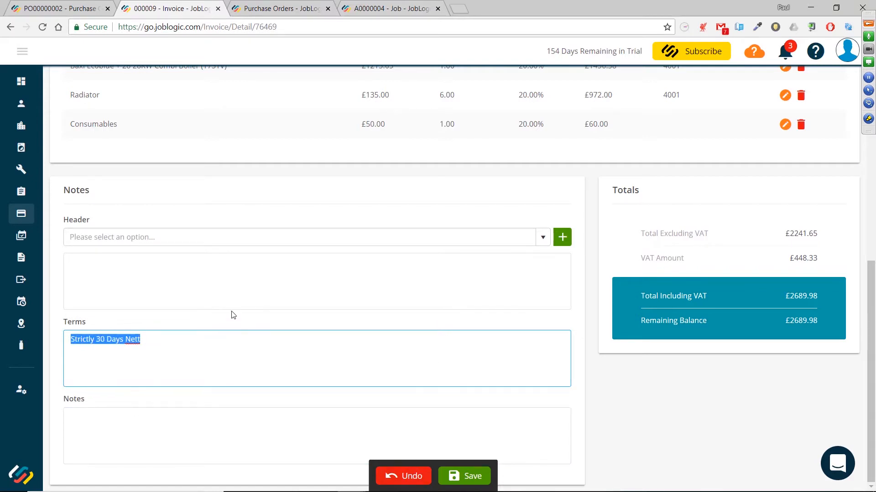
click(415, 475)
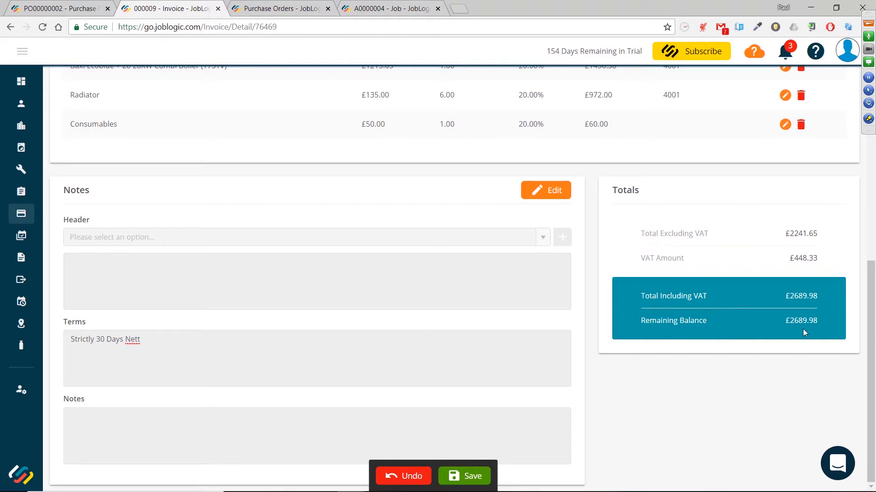
Undo the remaining unsaved invoice changes
scroll(800, 332, up, 1)
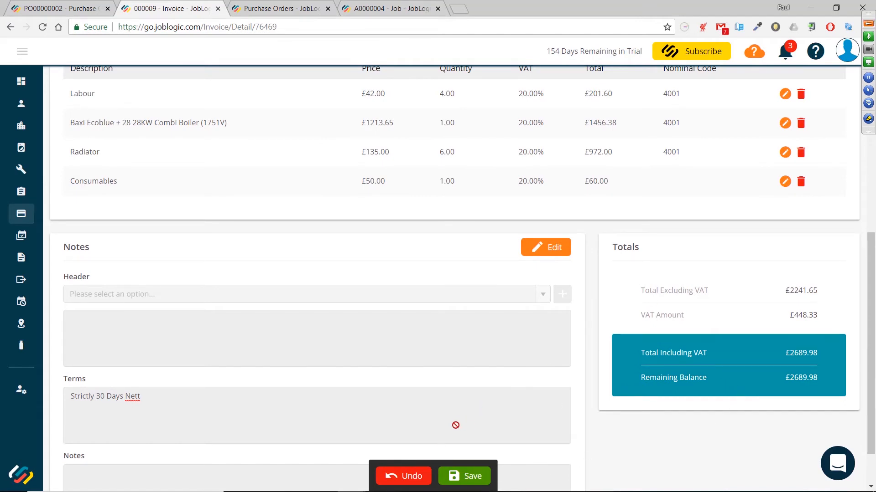
click(408, 478)
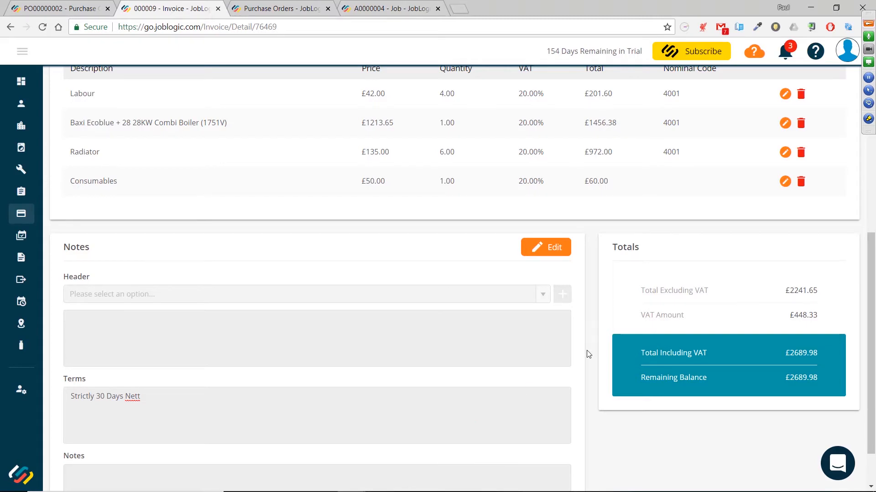
scroll(408, 263, up, 3)
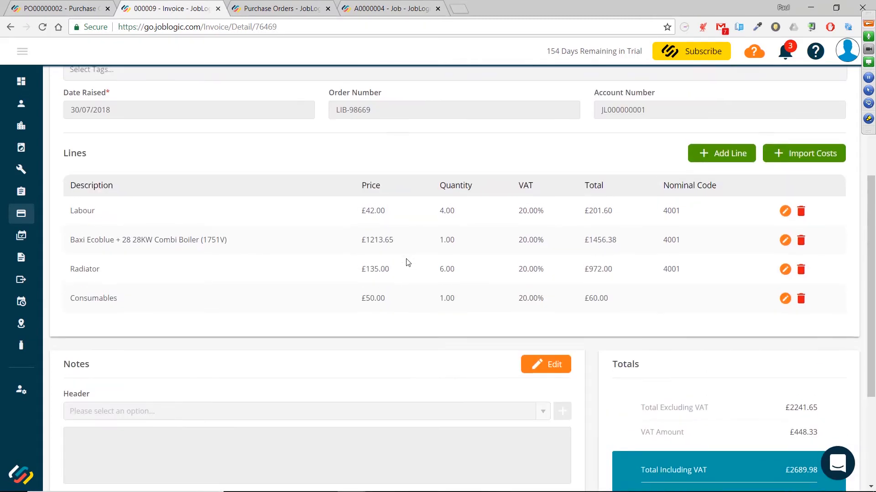
Review the invoice's address, details, lines and totals sections
scroll(407, 263, up, 6)
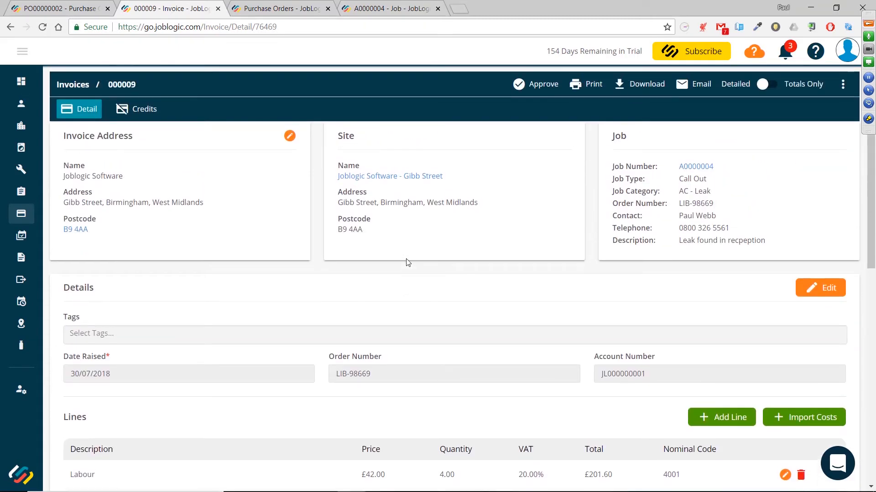
scroll(408, 263, down, 8)
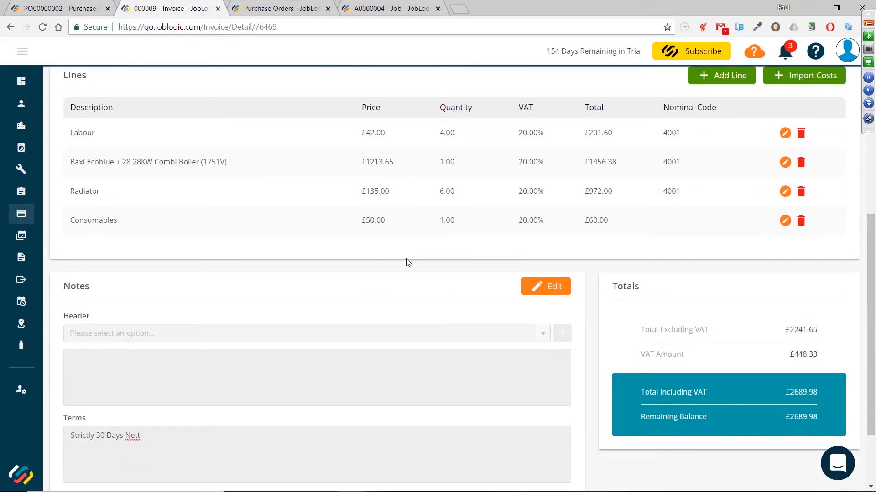
scroll(408, 263, down, 1)
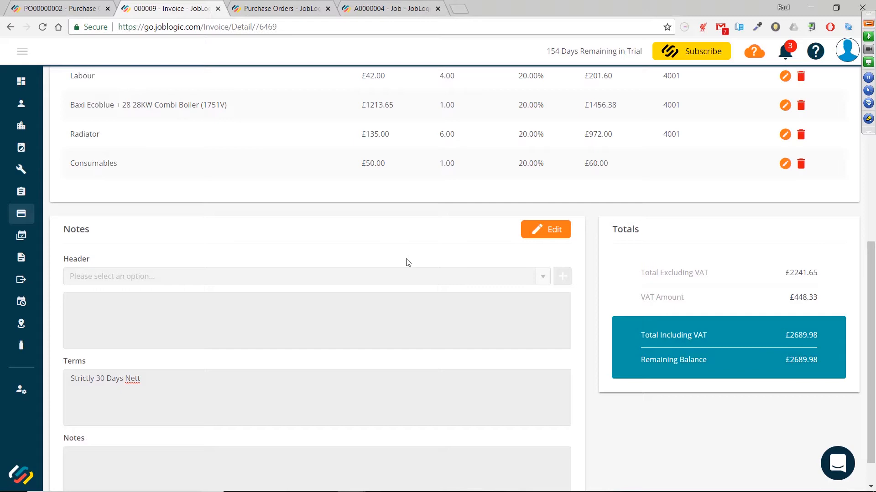
scroll(407, 264, up, 7)
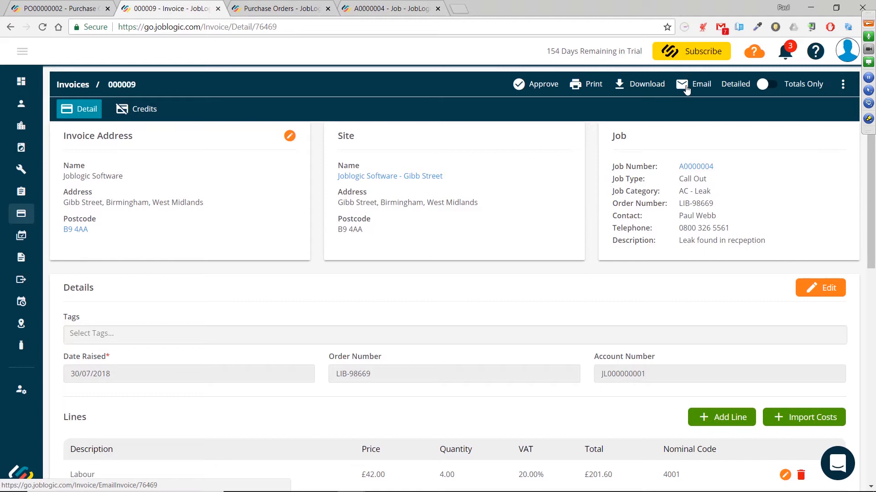
scroll(671, 169, down, 10)
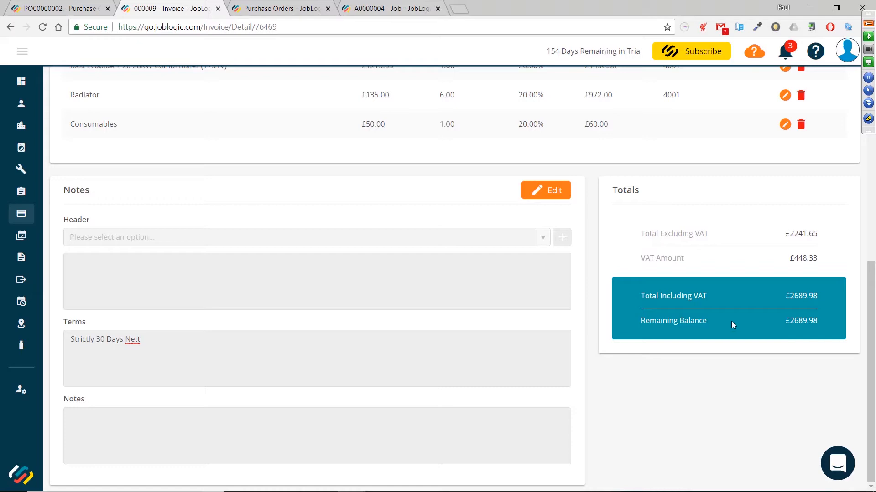
scroll(729, 322, up, 8)
scroll(650, 329, up, 2)
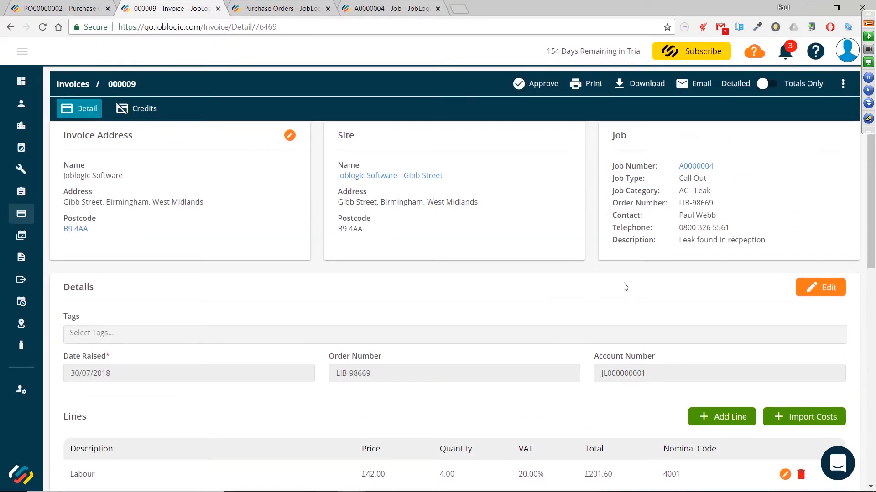
scroll(625, 286, down, 8)
scroll(624, 286, up, 1)
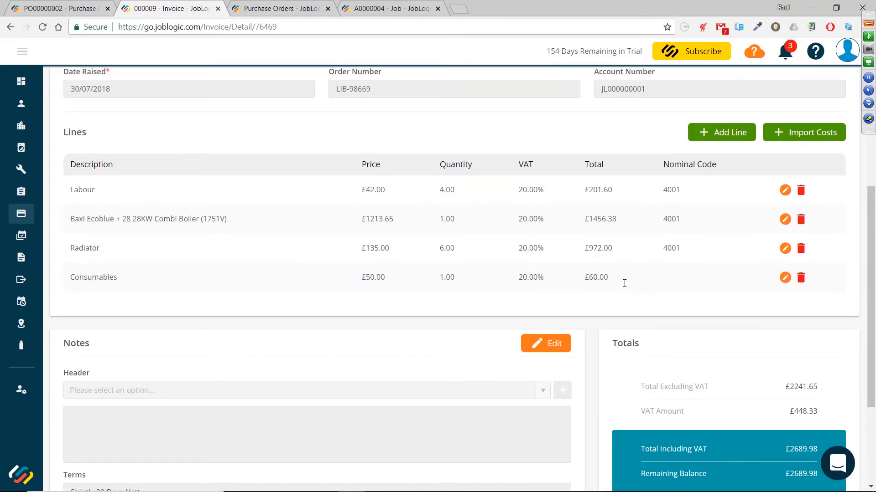
scroll(625, 286, down, 1)
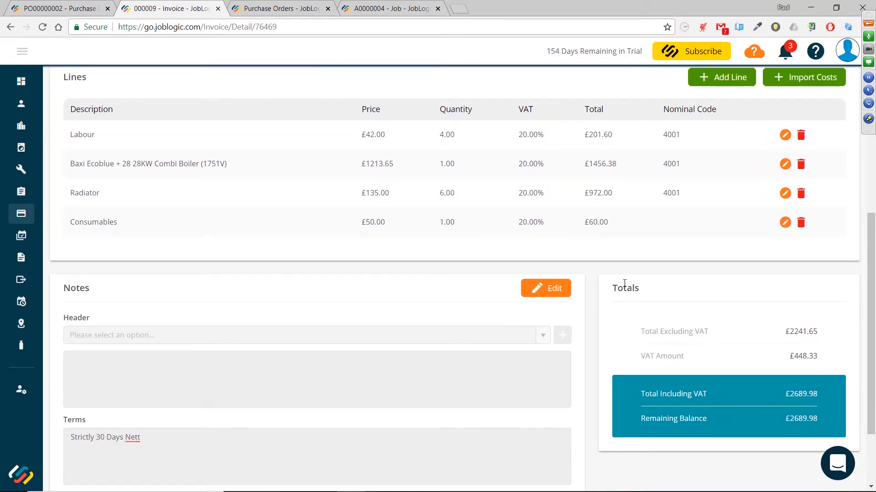
scroll(625, 287, up, 8)
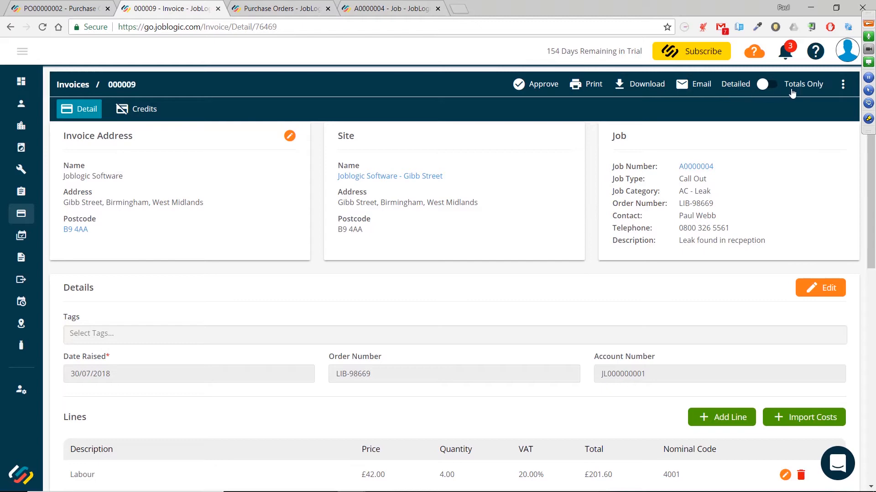
Toggle the invoice between Totals Only and Detailed display, reviewing the lines, and leave it on Detailed
click(770, 85)
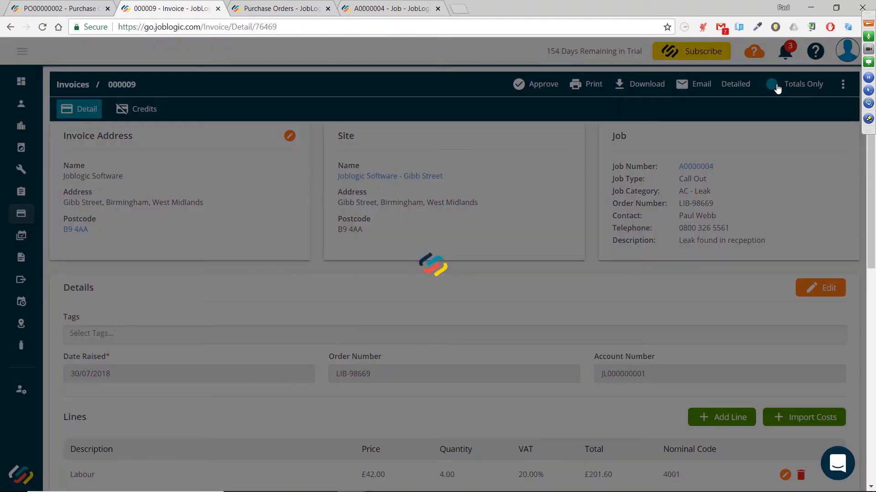
click(764, 86)
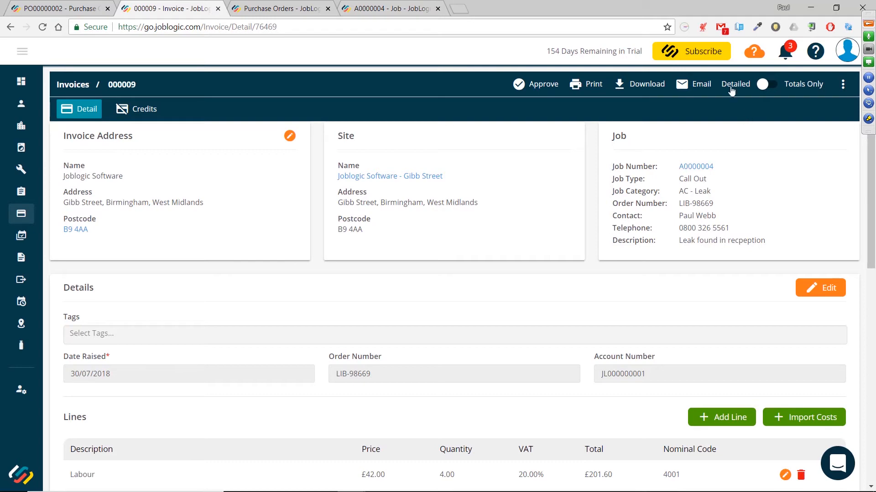
scroll(689, 210, down, 4)
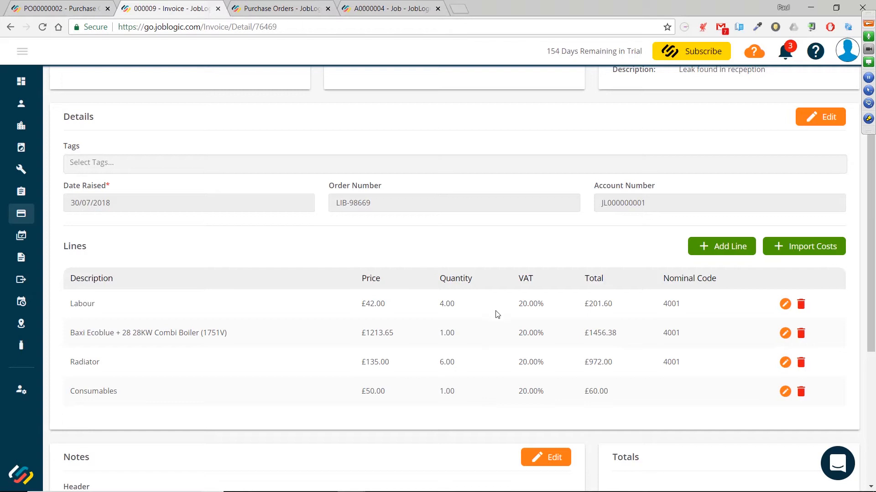
scroll(498, 330, up, 4)
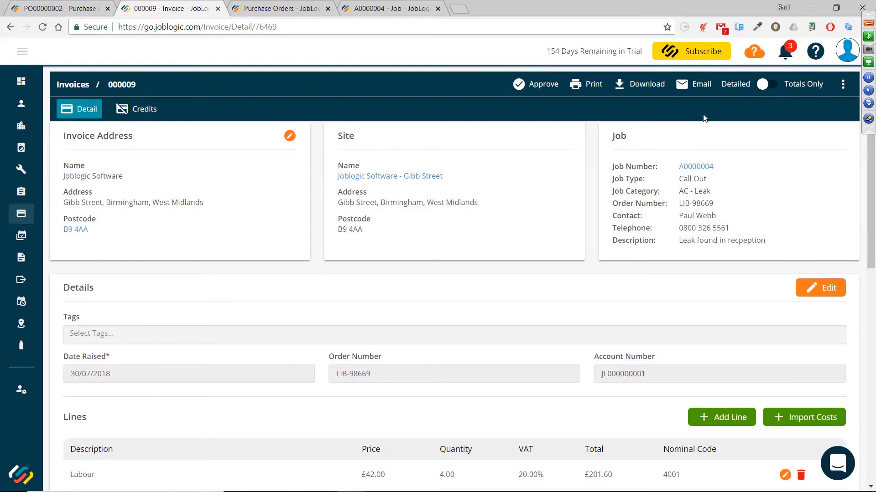
scroll(379, 383, down, 4)
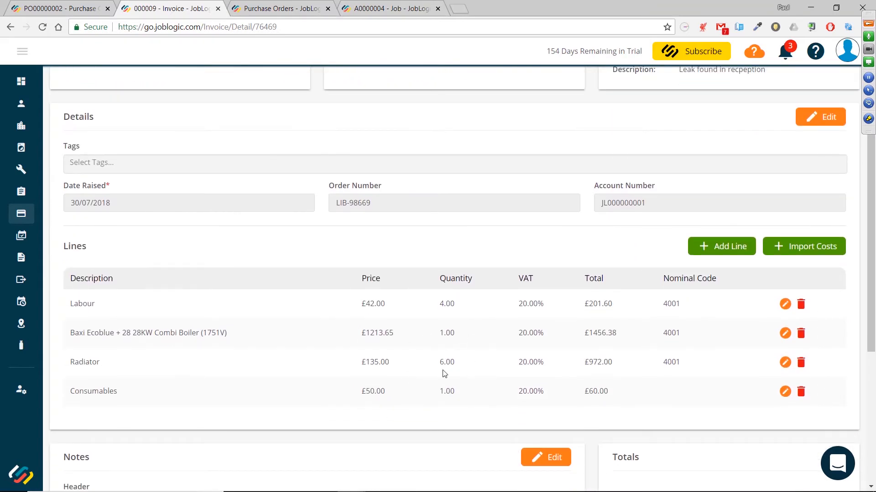
scroll(473, 348, up, 4)
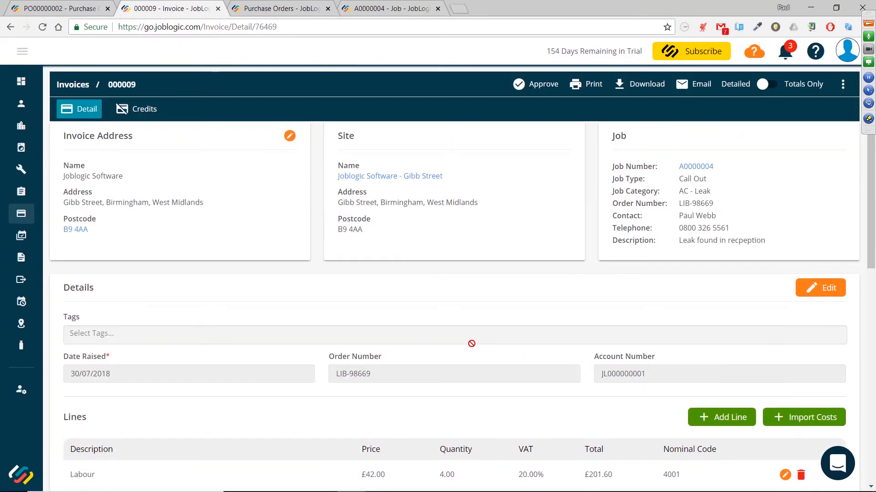
click(770, 85)
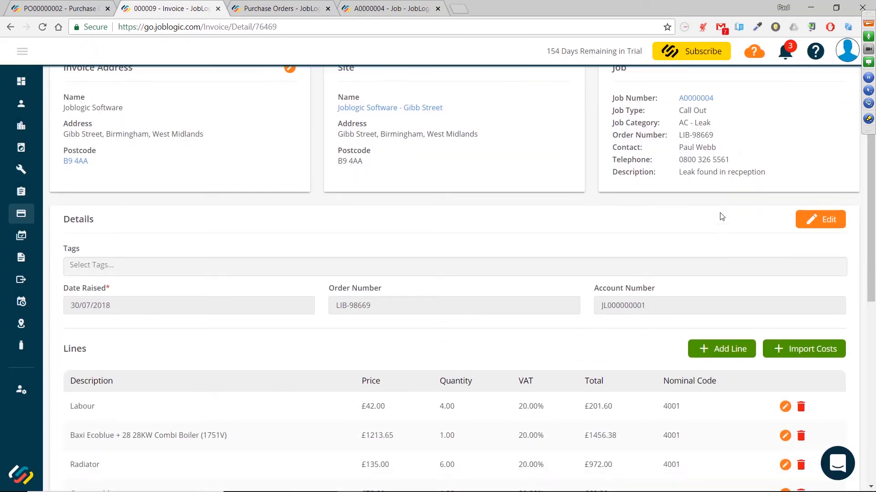
scroll(720, 214, down, 3)
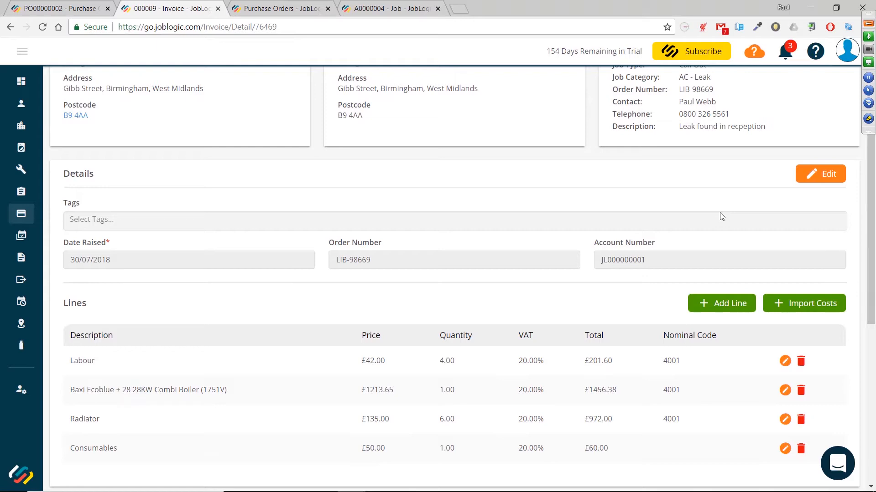
scroll(720, 213, down, 6)
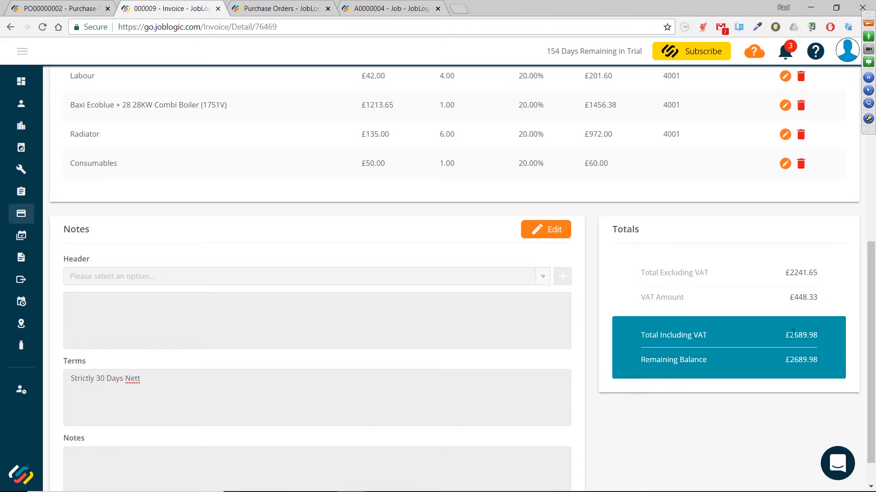
scroll(792, 333, up, 3)
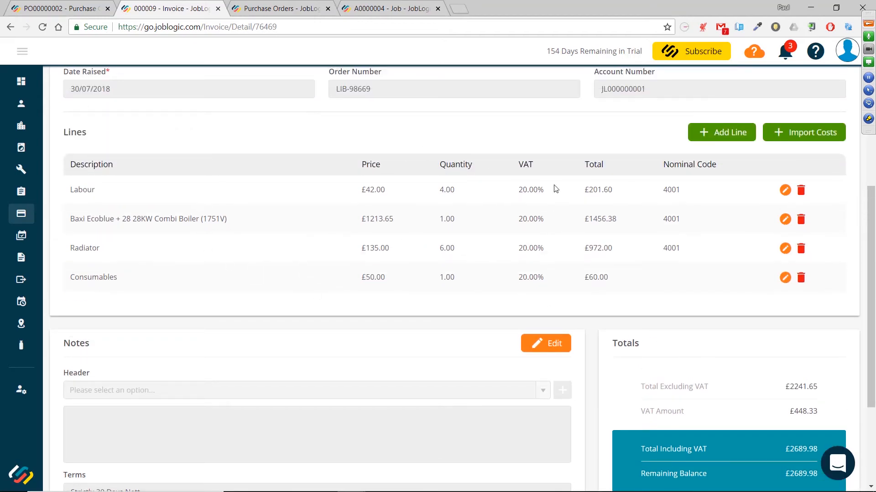
scroll(464, 246, up, 6)
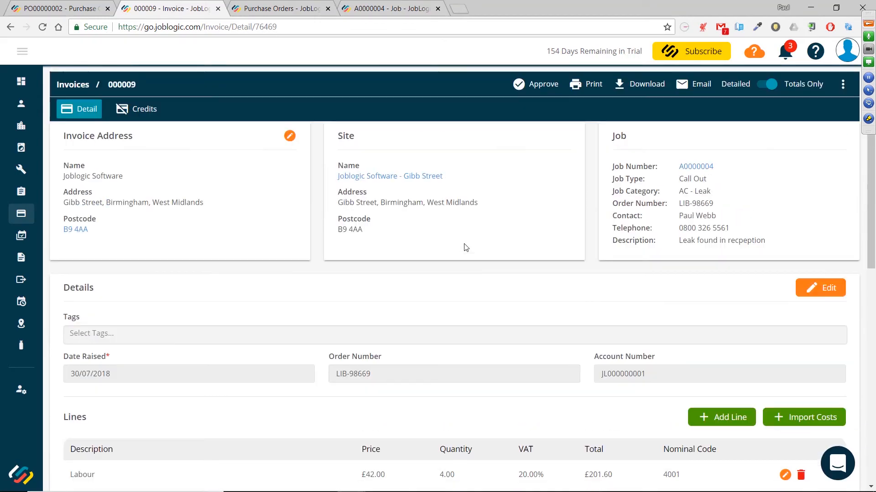
click(759, 86)
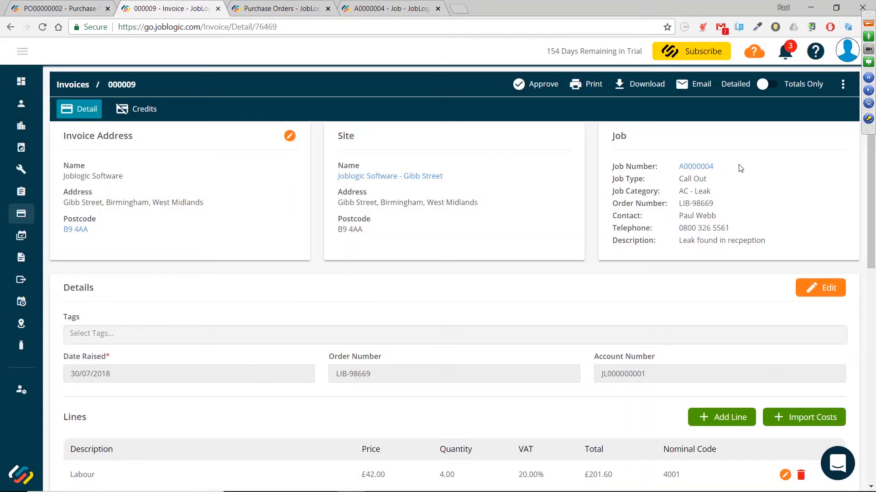
Open the invoice's print preview and scroll through the line items and totals
click(582, 89)
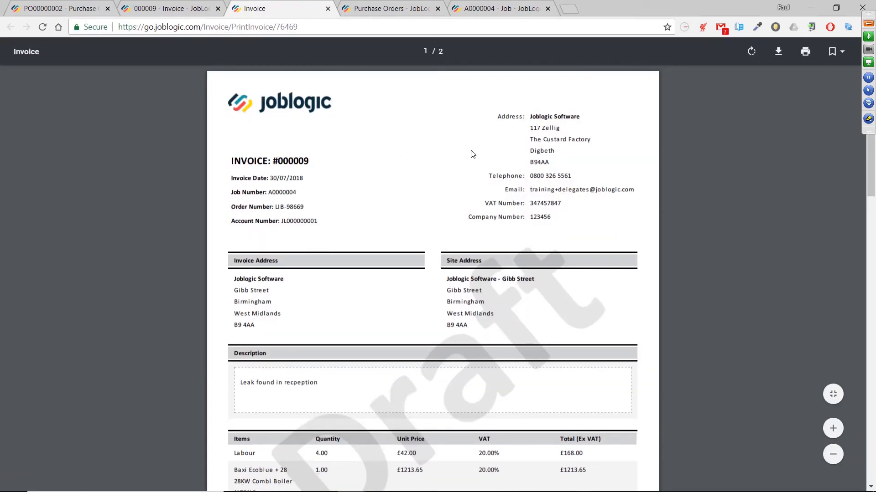
scroll(470, 155, down, 3)
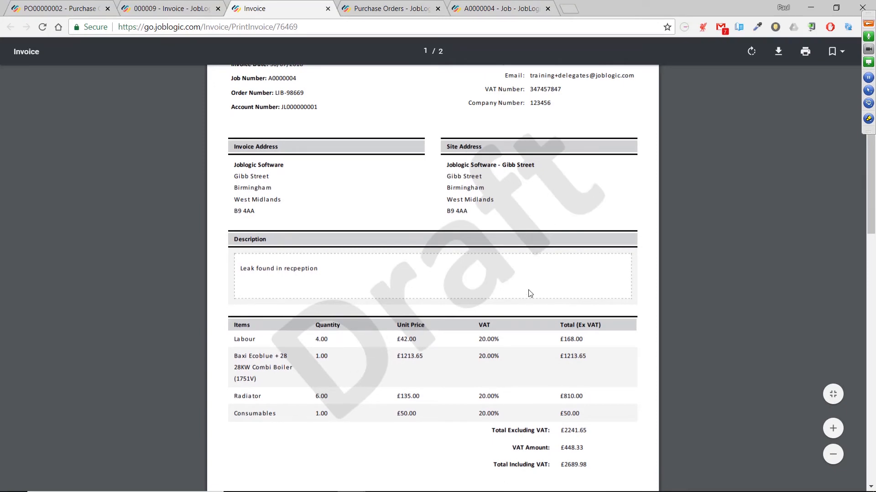
Scroll through the detailed print preview, including the payment detail page, and close the preview tab
scroll(529, 294, up, 3)
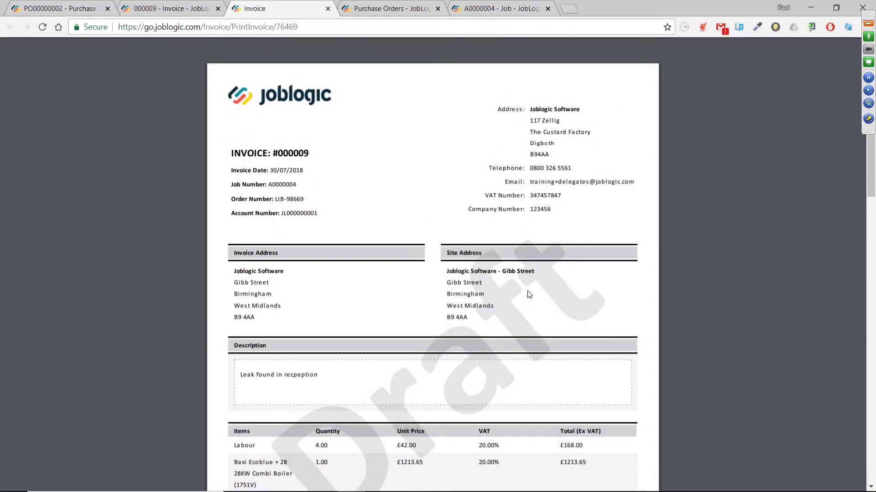
scroll(529, 295, down, 2)
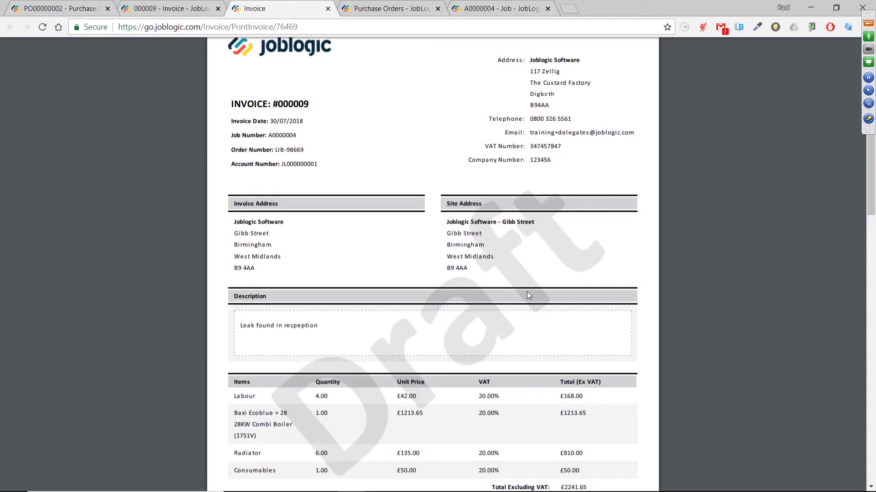
scroll(527, 293, up, 1)
scroll(527, 293, down, 3)
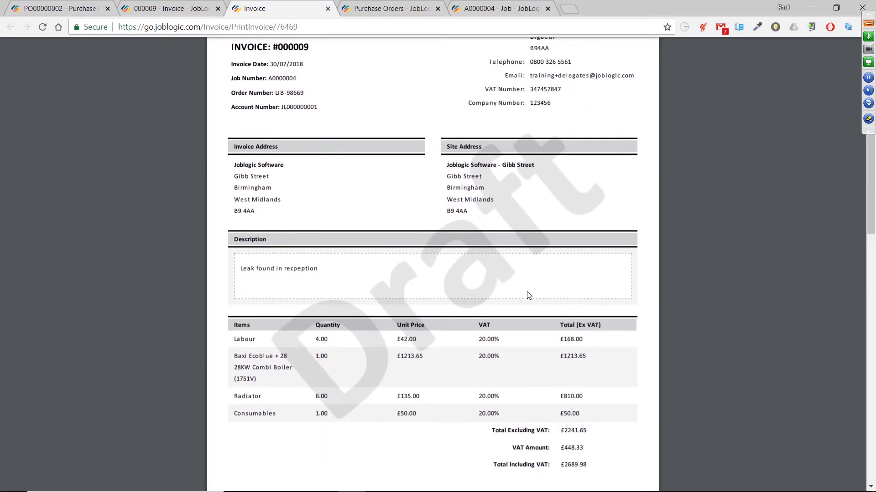
scroll(528, 295, up, 3)
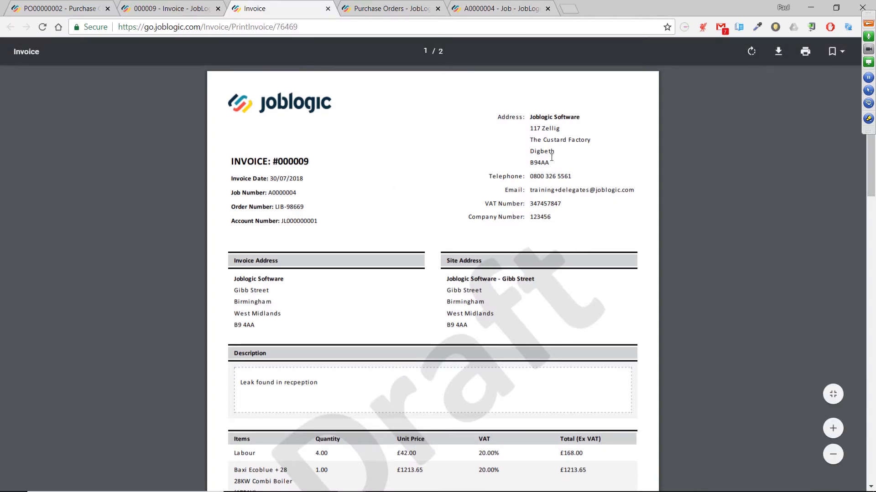
scroll(466, 212, down, 3)
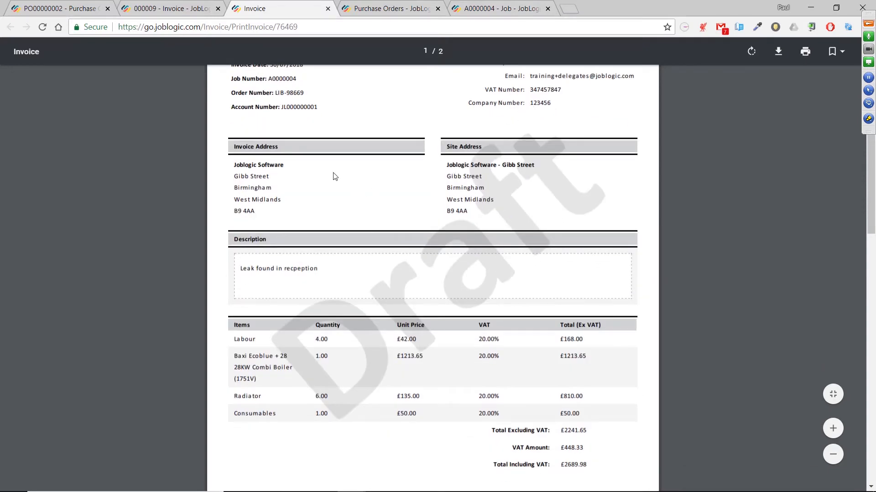
scroll(573, 218, down, 2)
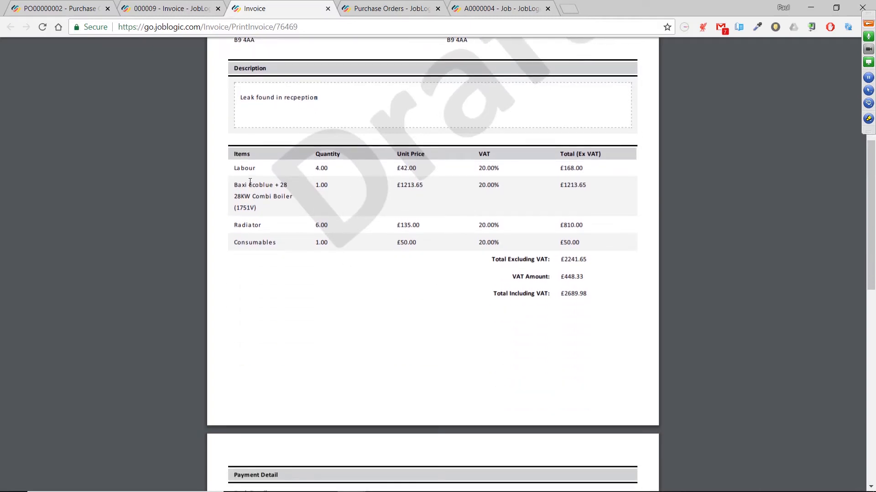
scroll(522, 251, down, 3)
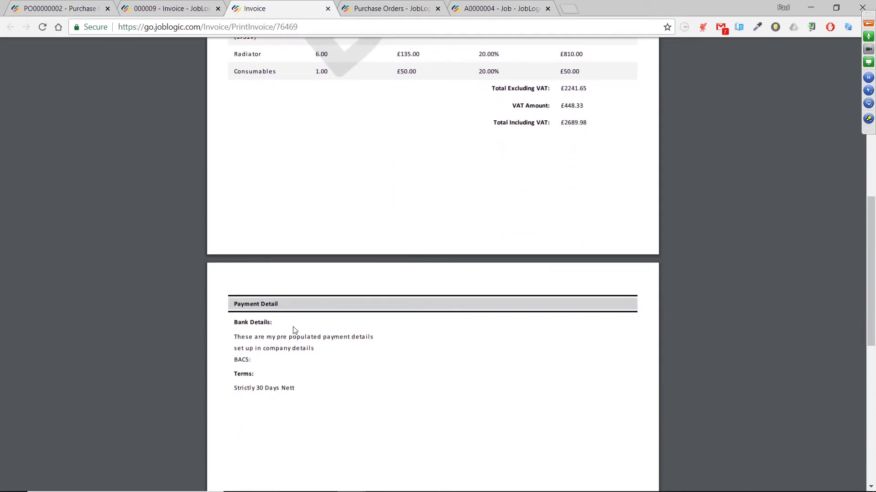
scroll(494, 335, up, 2)
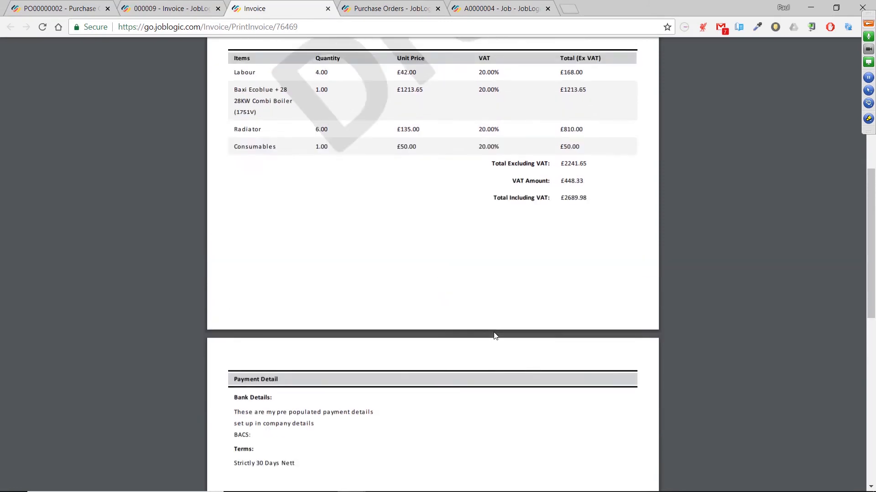
scroll(494, 336, up, 7)
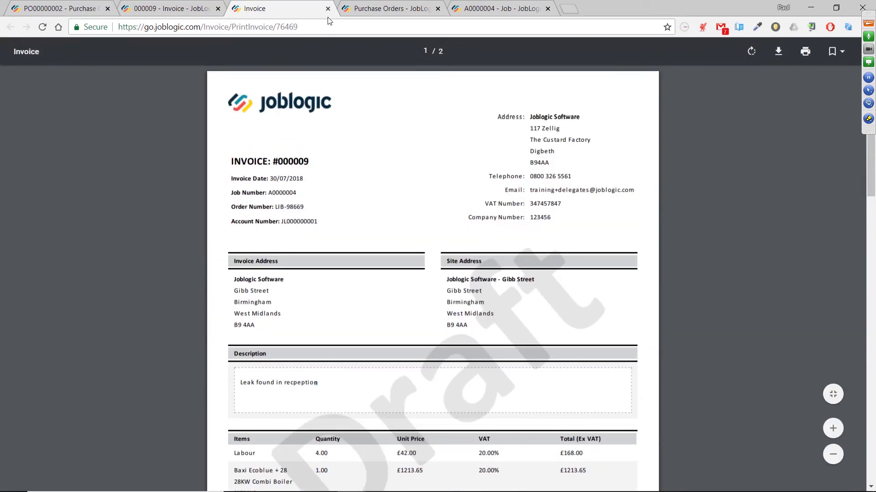
click(328, 8)
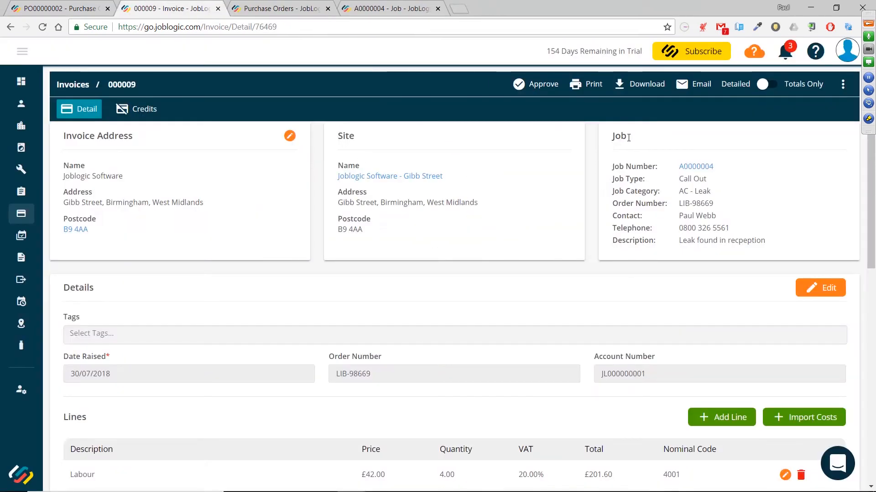
Switch the invoice to Totals Only, open its print preview, scroll through it and close the preview tab
click(774, 87)
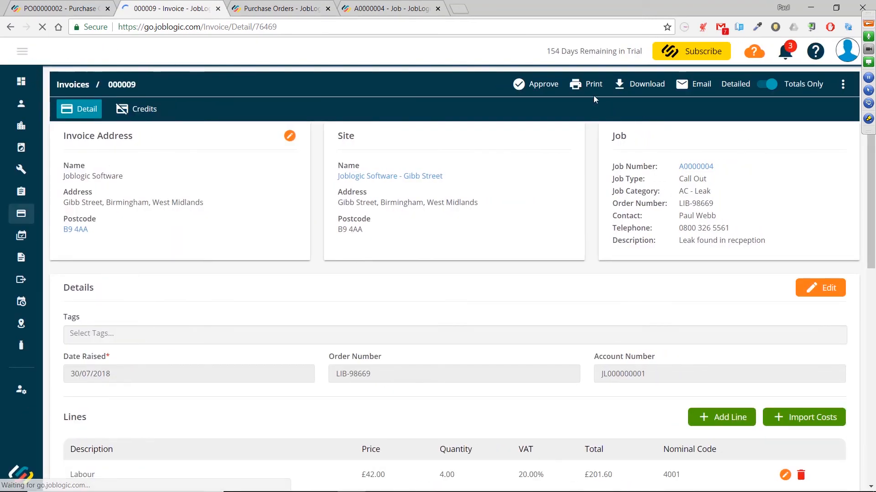
click(575, 86)
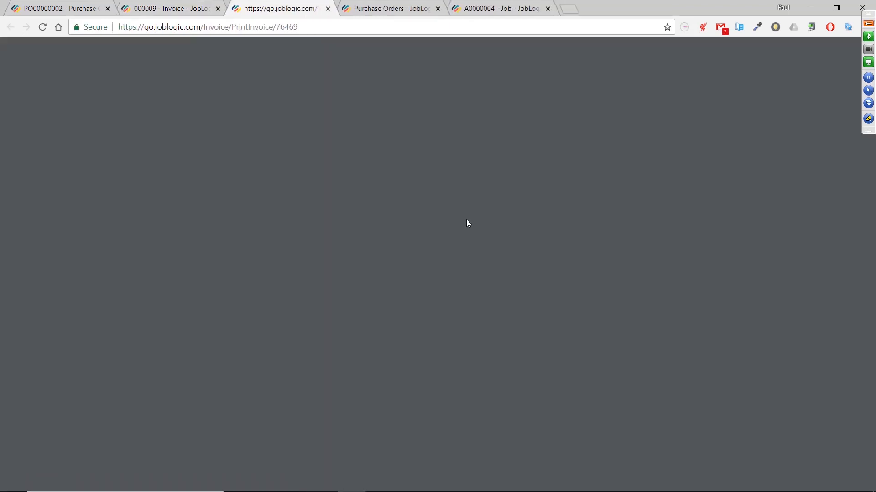
scroll(467, 223, down, 7)
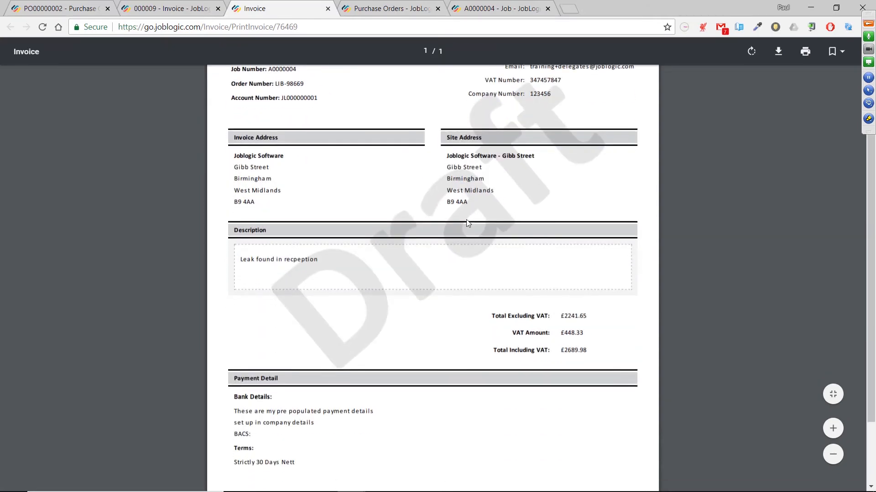
scroll(467, 223, up, 3)
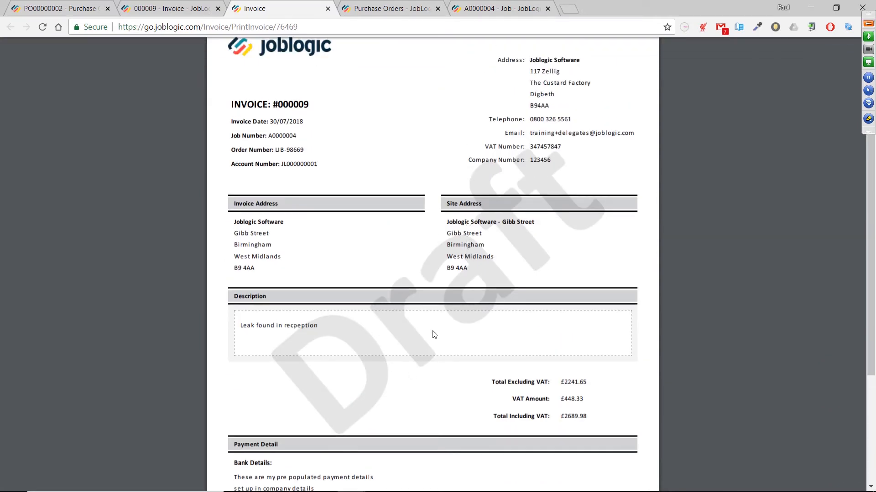
scroll(434, 335, down, 2)
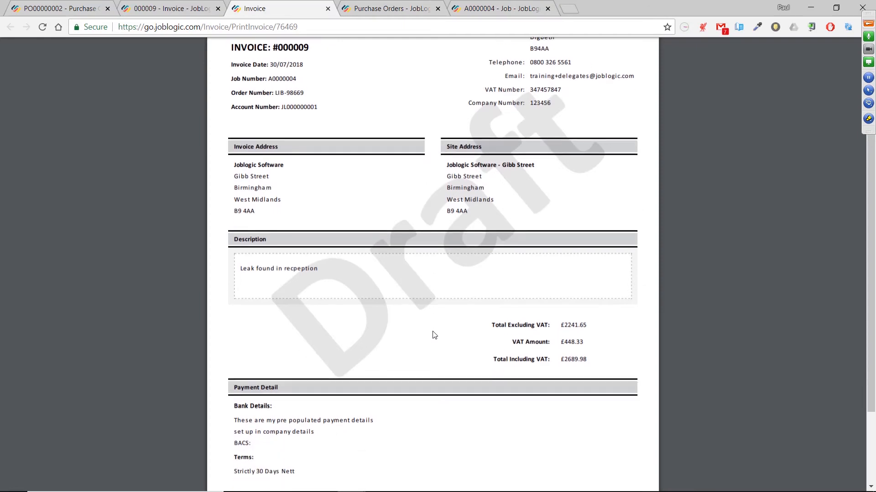
scroll(434, 336, down, 2)
scroll(434, 336, up, 2)
scroll(434, 335, up, 1)
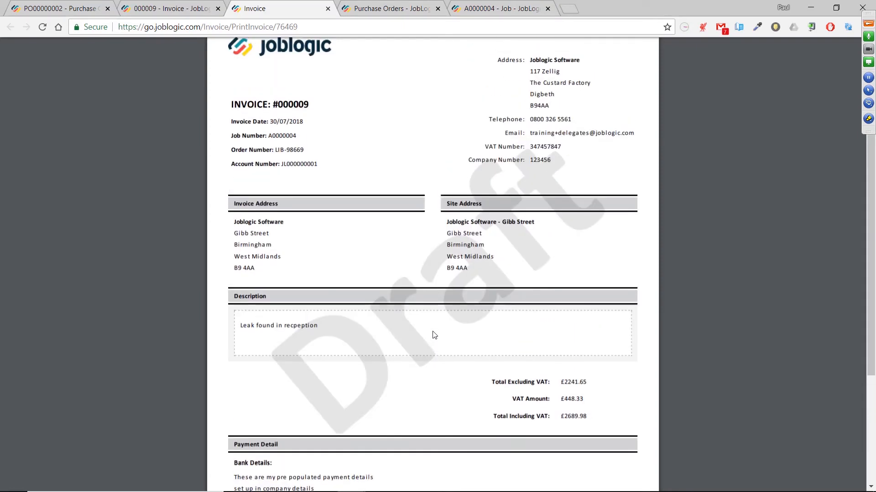
scroll(429, 332, up, 1)
mouse_move(335, 46)
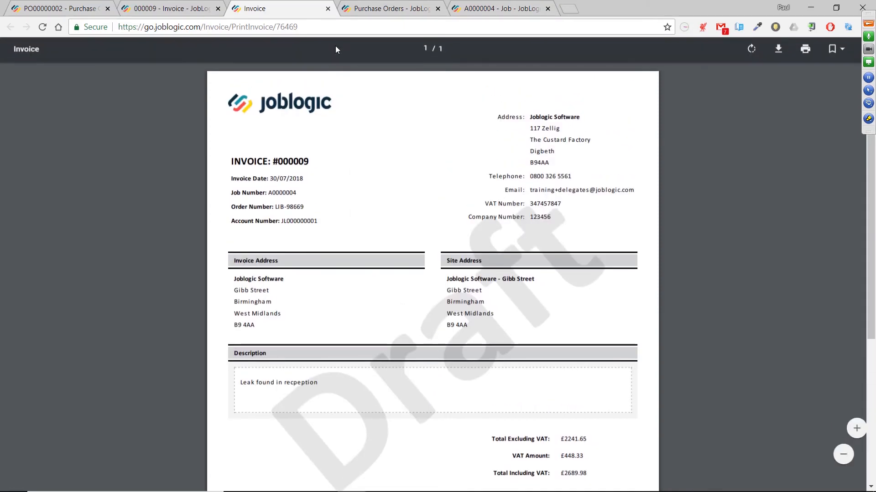
click(327, 10)
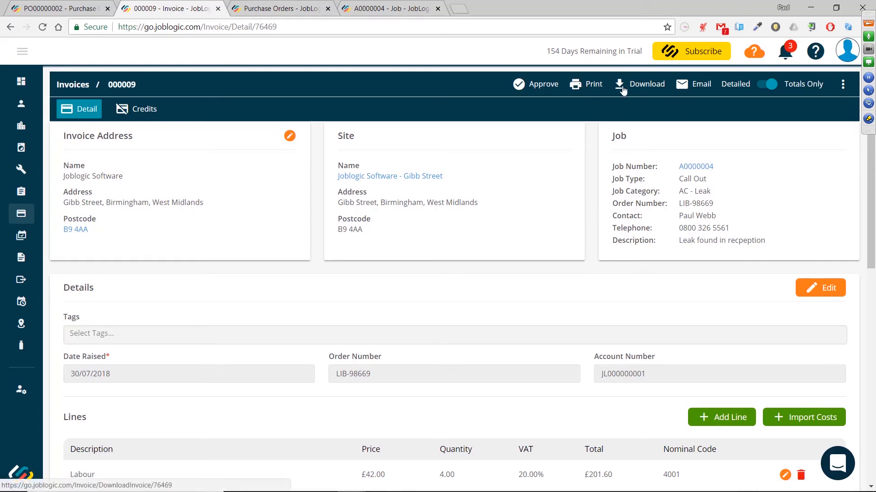
Switch the invoice back to Detailed, download it as a PDF, open the downloaded file and close it
click(764, 85)
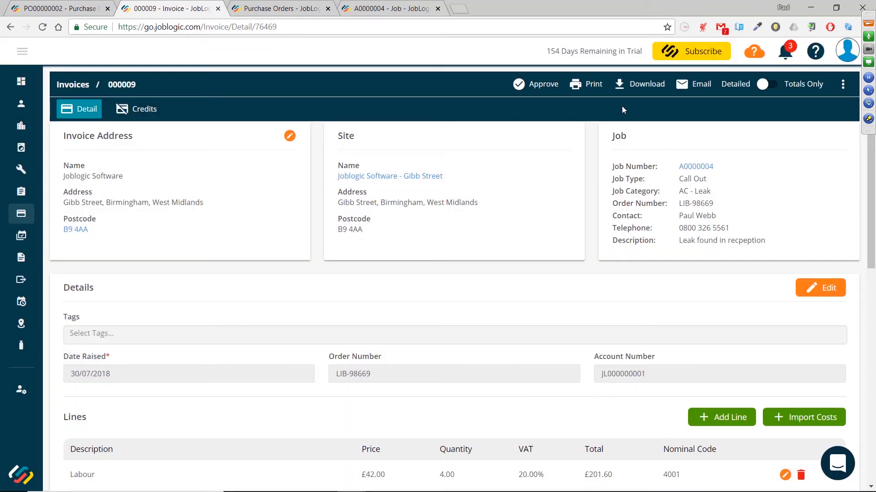
click(627, 88)
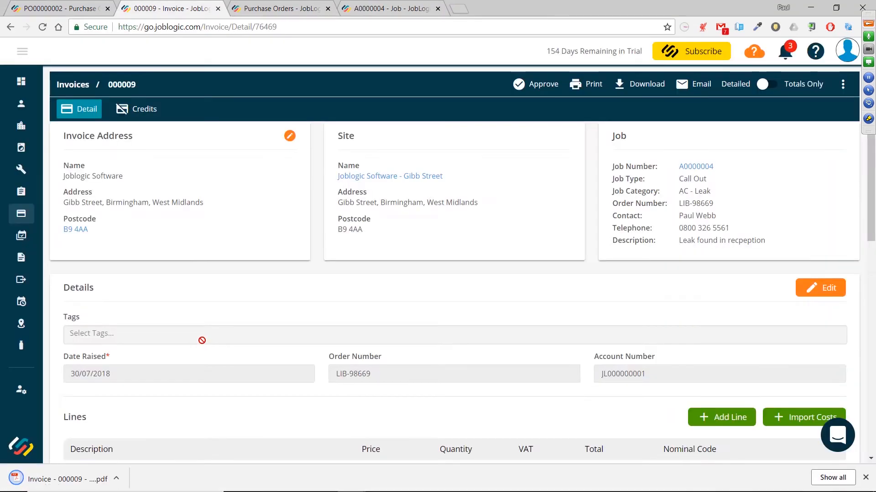
click(67, 479)
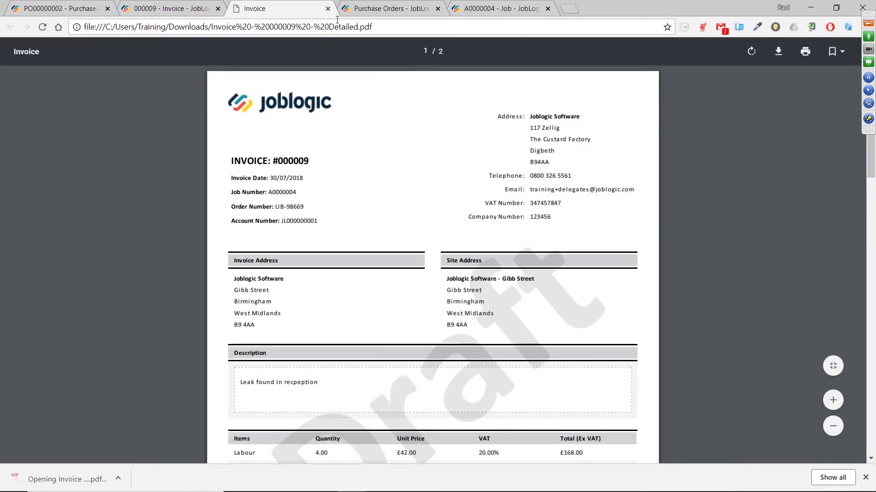
click(328, 9)
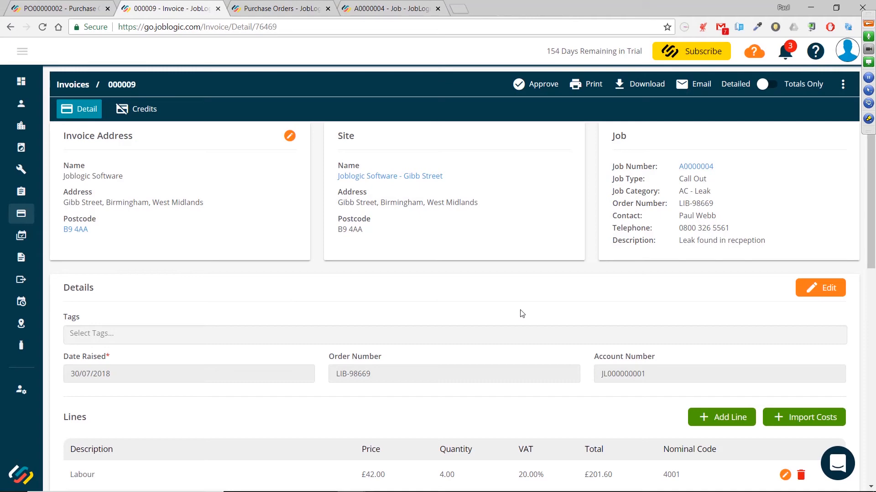
Open the invoice's email form, scroll through the message body, and cancel without sending
click(687, 89)
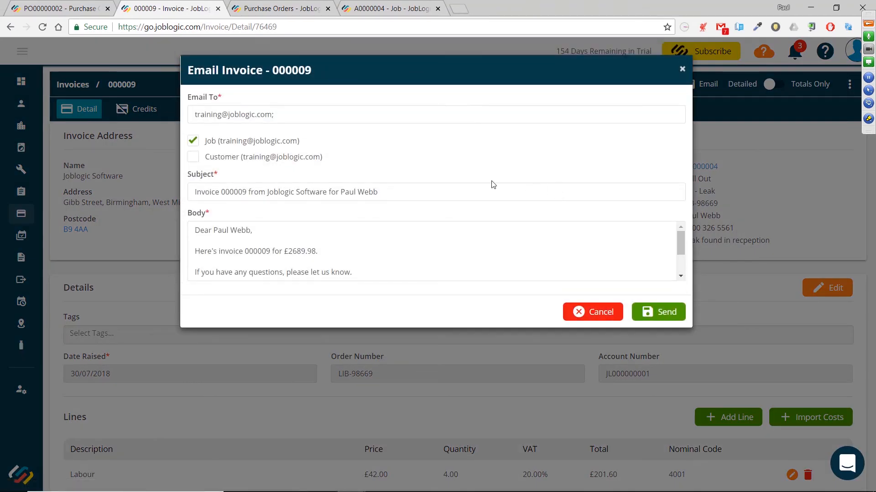
scroll(395, 249, down, 1)
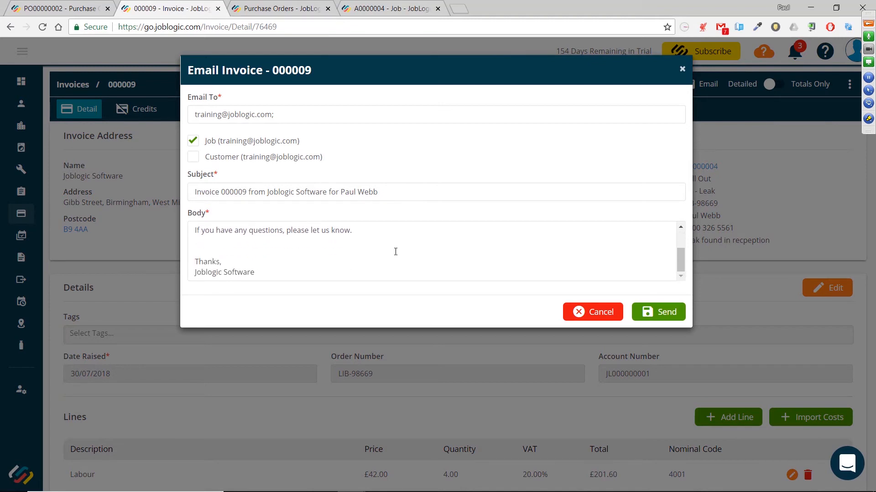
scroll(396, 252, up, 1)
scroll(395, 251, down, 2)
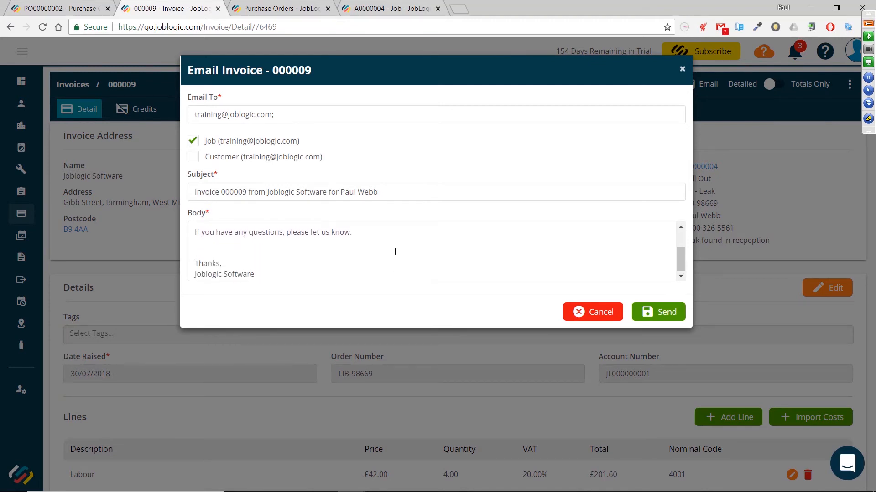
scroll(395, 251, up, 3)
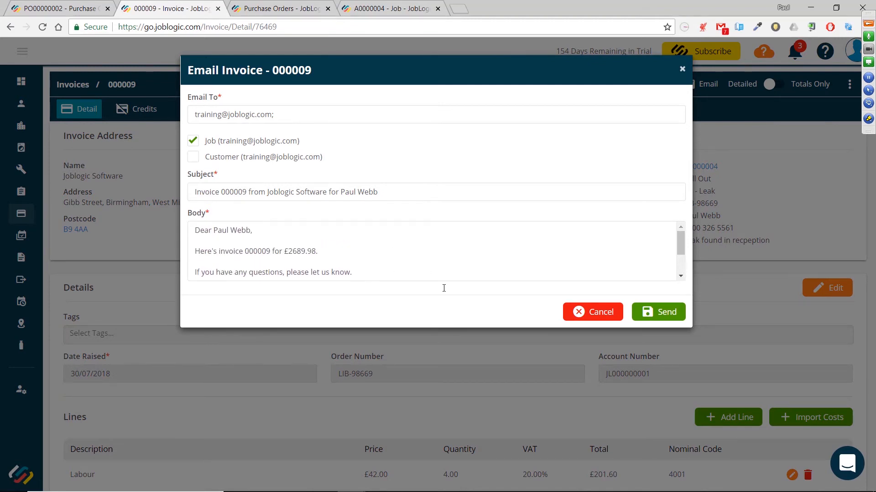
click(598, 314)
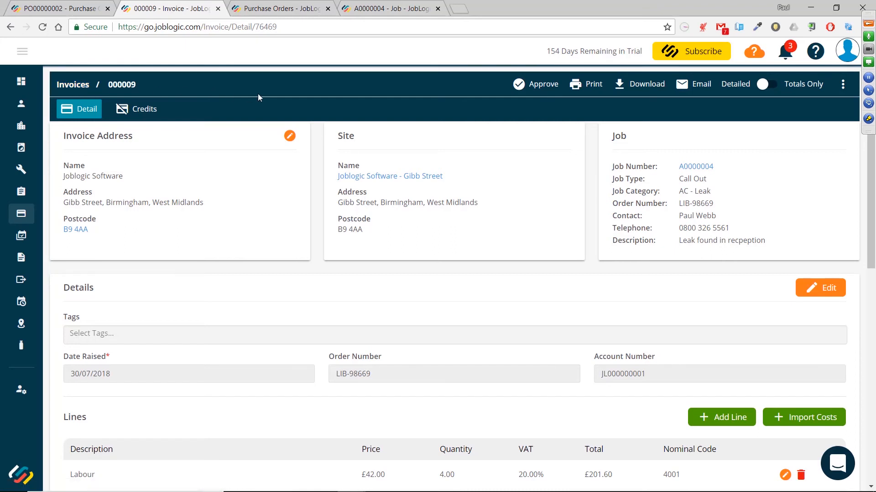
Approve the invoice and scroll through its lines
click(527, 84)
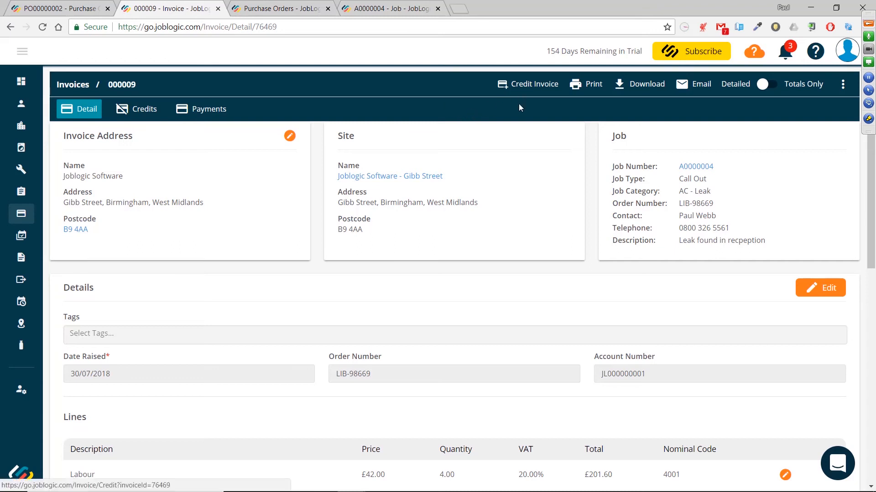
scroll(519, 108, down, 2)
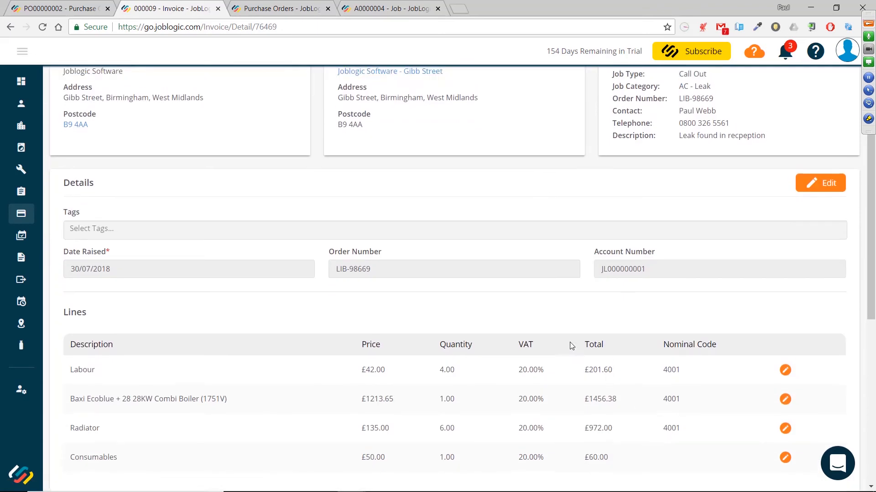
scroll(571, 346, up, 2)
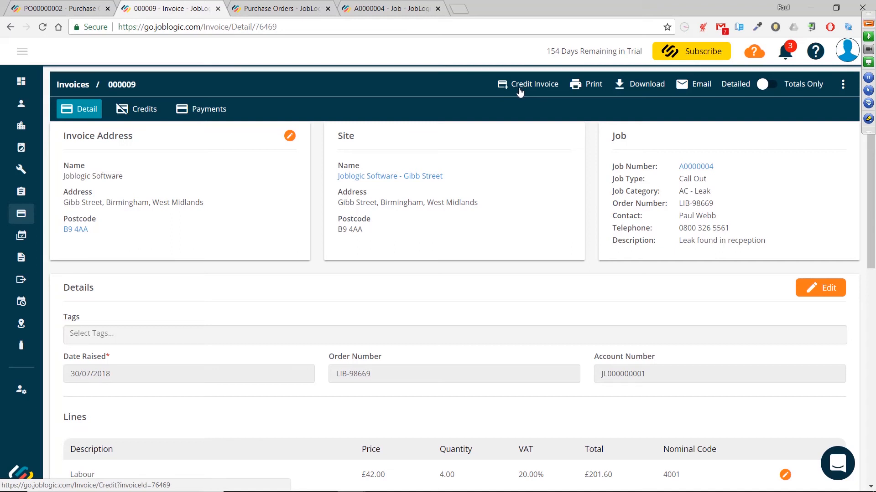
scroll(520, 91, down, 3)
scroll(518, 90, up, 3)
Check the invoice's Credits and Payments tabs, opening and cancelling the Add Payment form
click(138, 114)
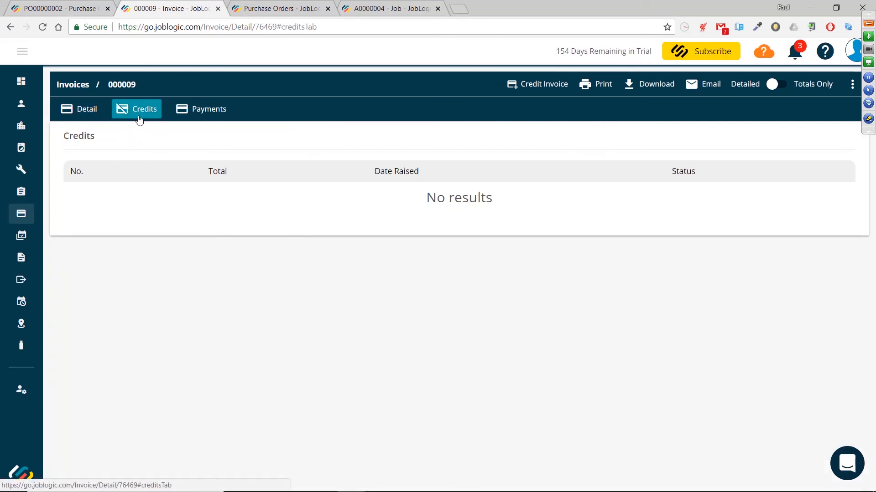
click(192, 115)
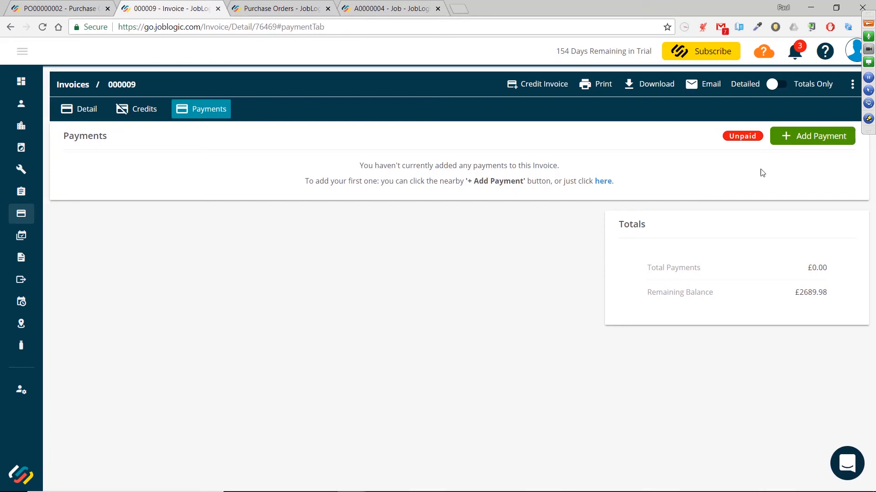
click(810, 143)
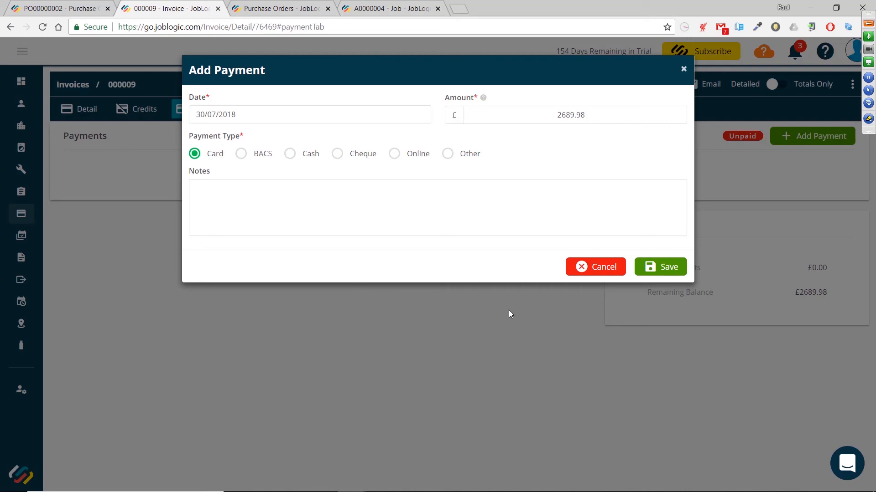
click(588, 272)
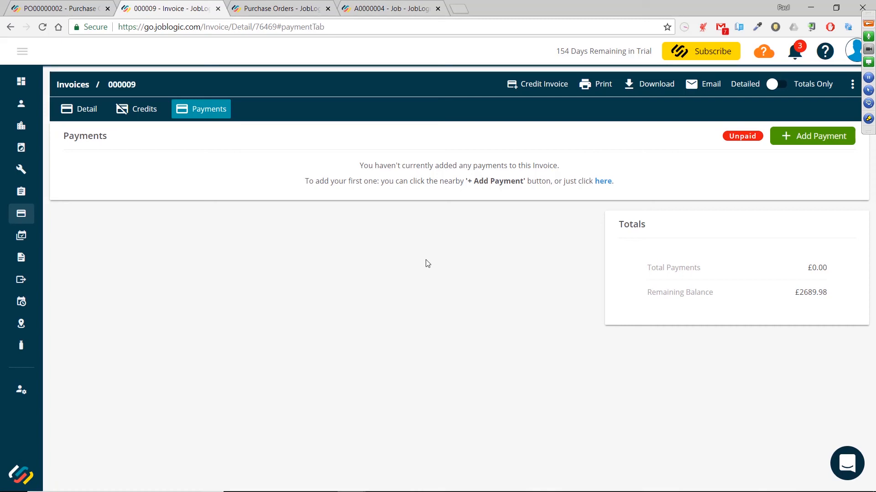
mouse_move(28, 197)
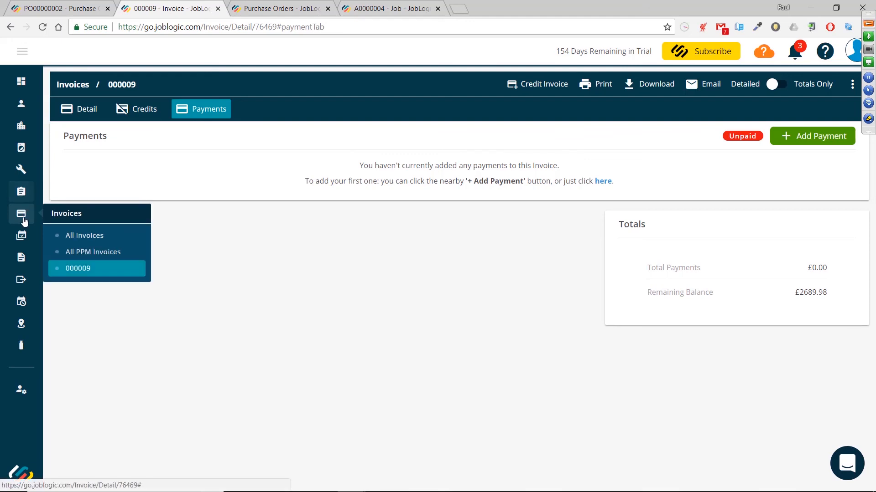
Open the list of all invoices, browse the Approved Credits, Draft Invoices and Approved Invoices tabs, and open and leave invoice 000009
mouse_move(23, 218)
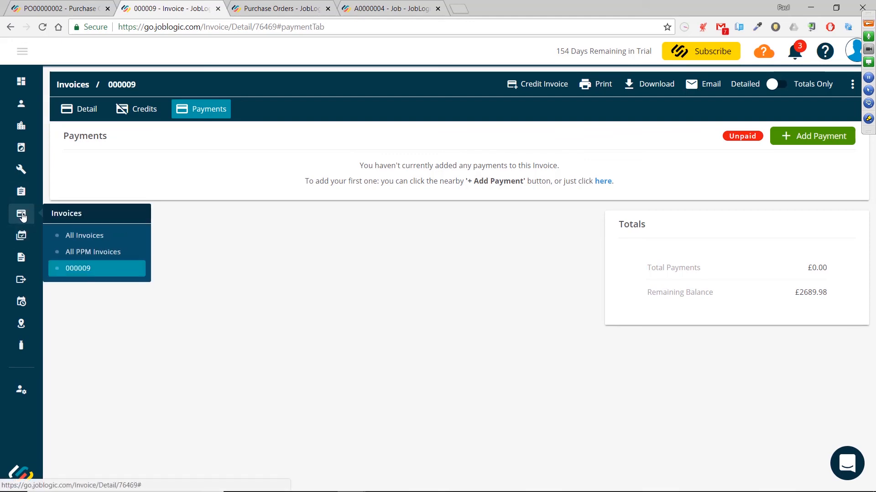
click(84, 236)
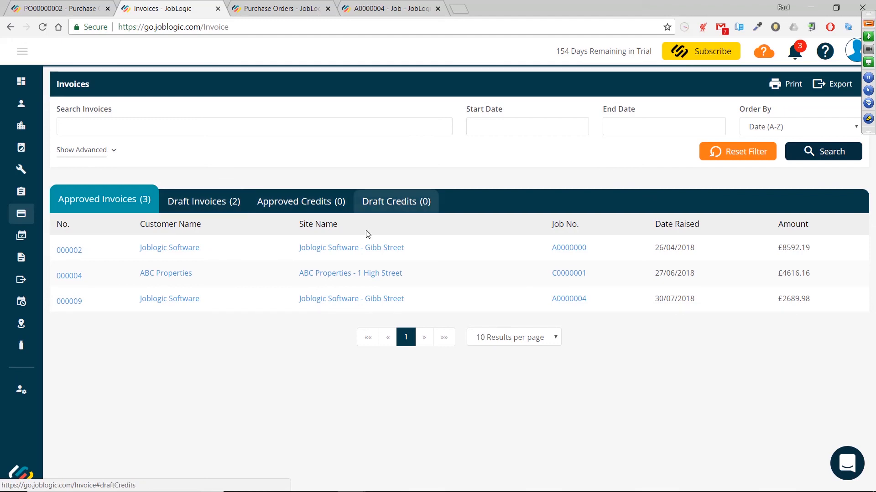
click(303, 207)
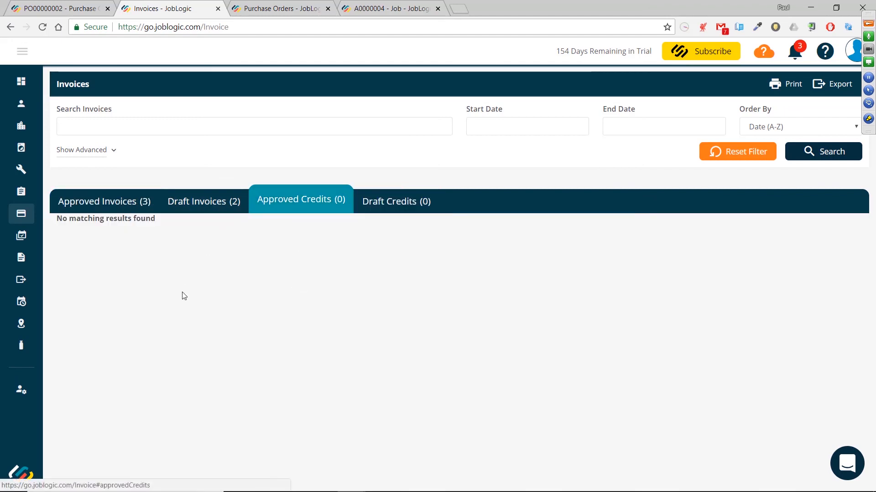
click(214, 207)
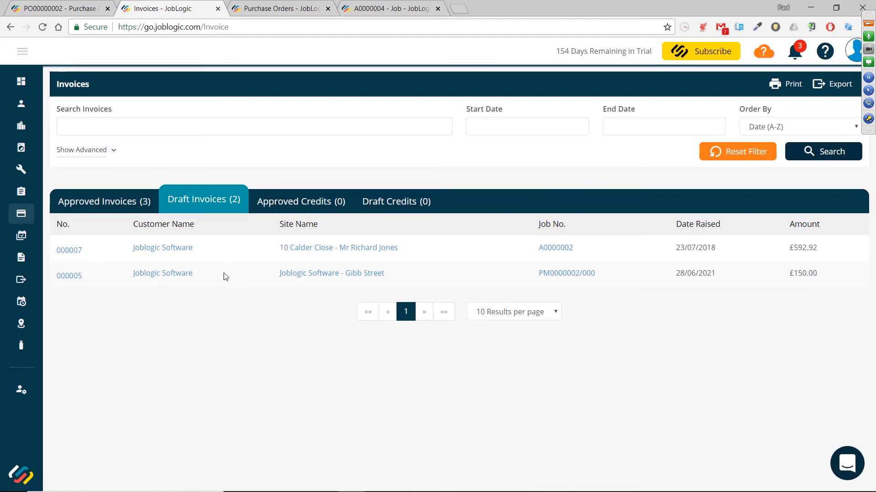
click(138, 204)
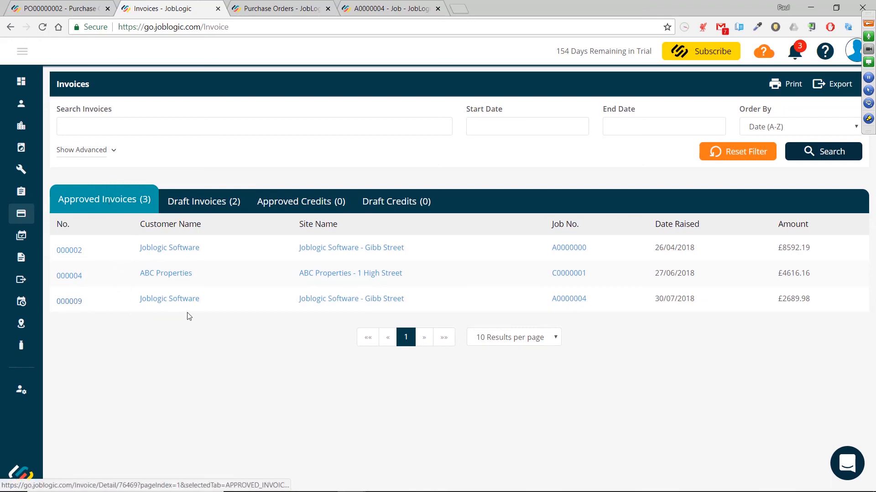
click(68, 303)
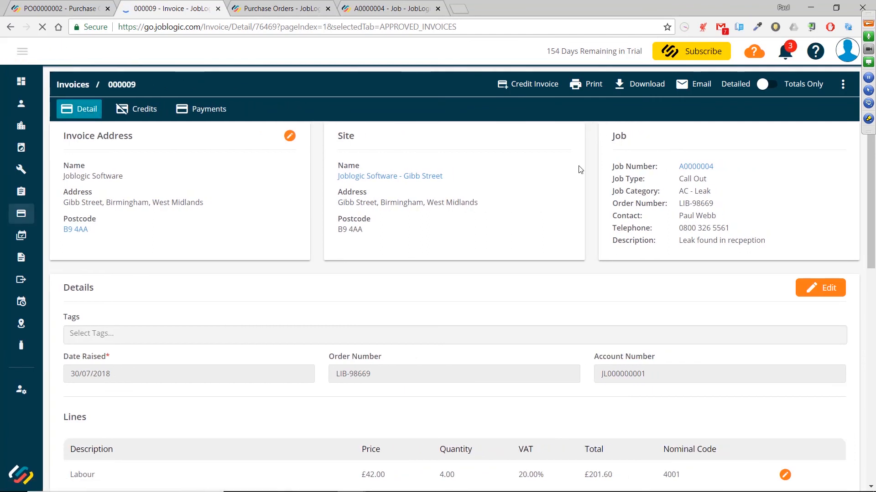
click(73, 86)
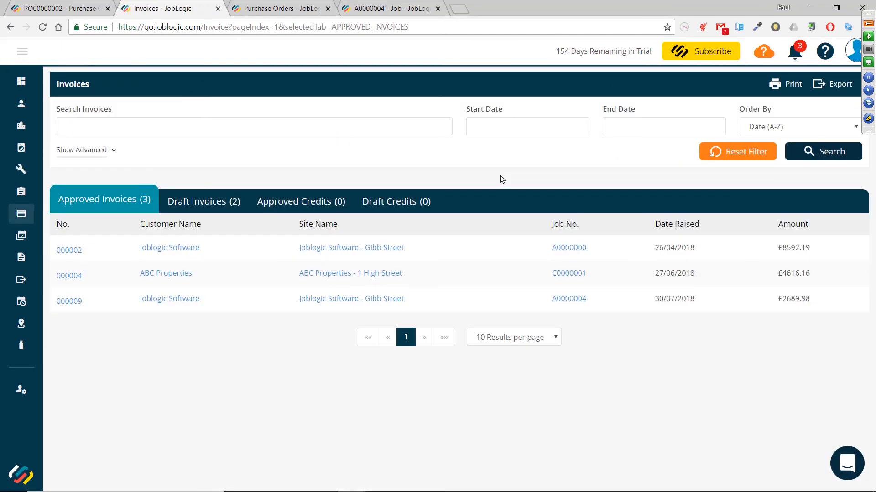